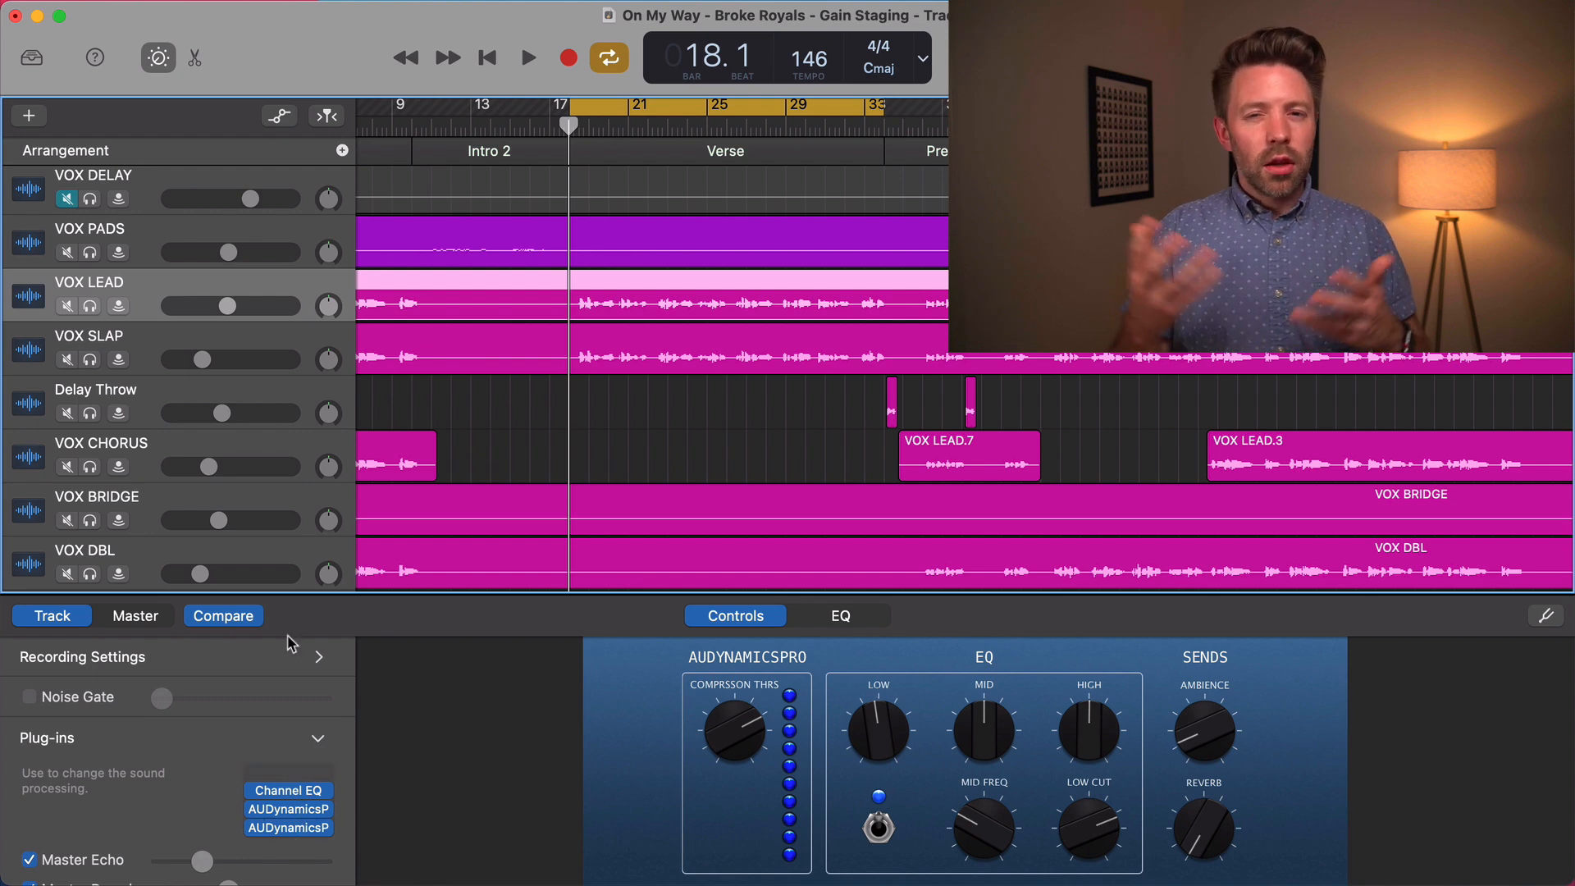
# Play the soloed VOX LEAD with its last AUDynamicsProcessor open and pull the track's volume fader fully down
pyautogui.click(284, 828)
pyautogui.moveTo(696, 302); pyautogui.dragTo(703, 290)
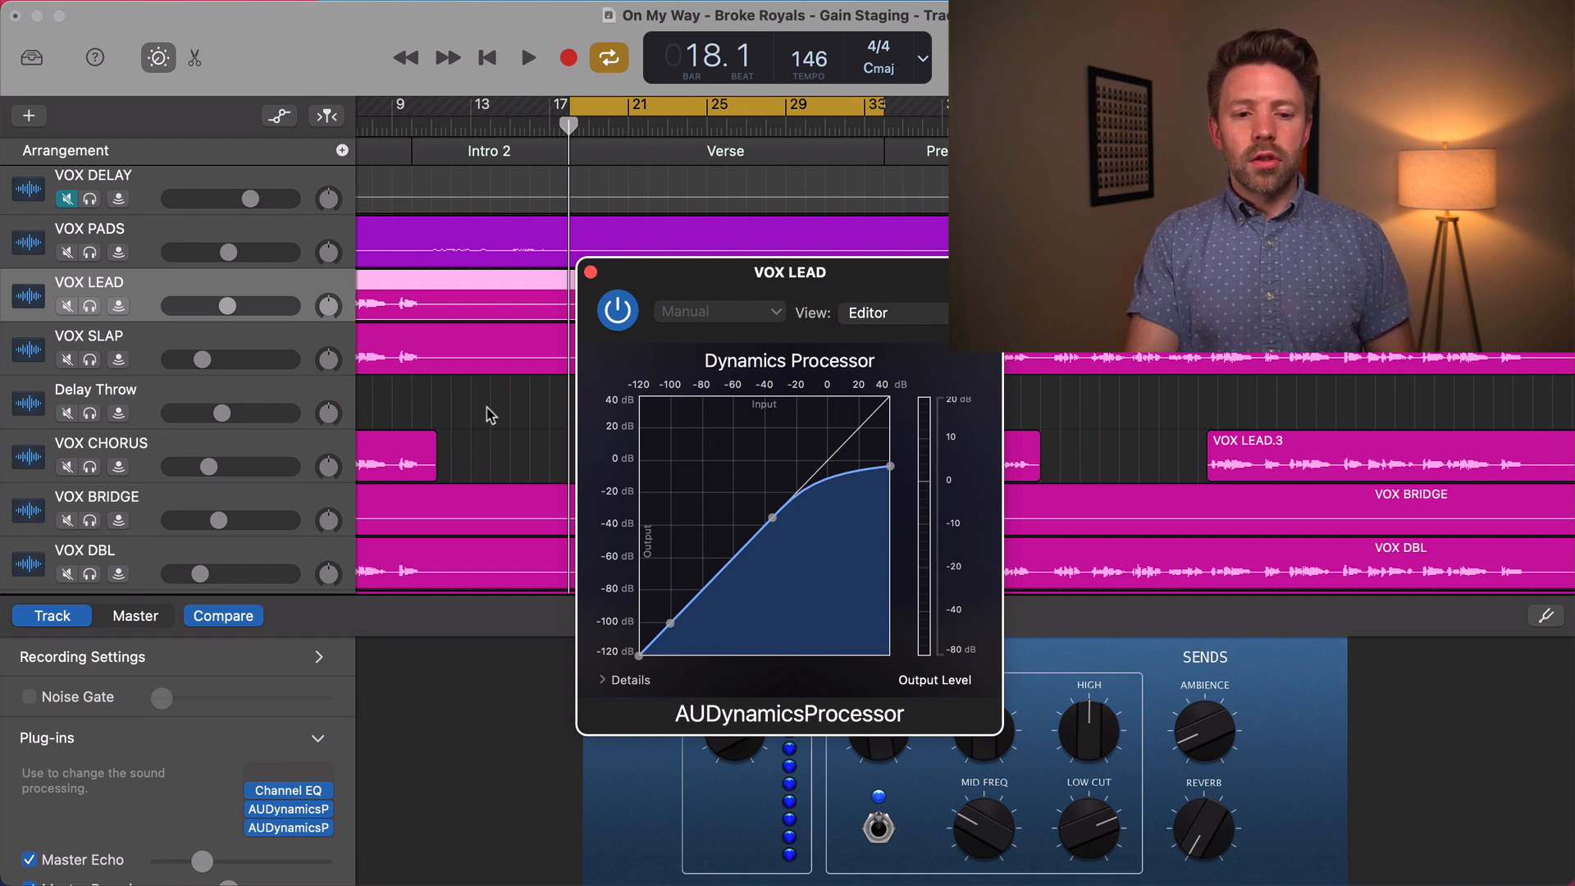
pyautogui.click(88, 307)
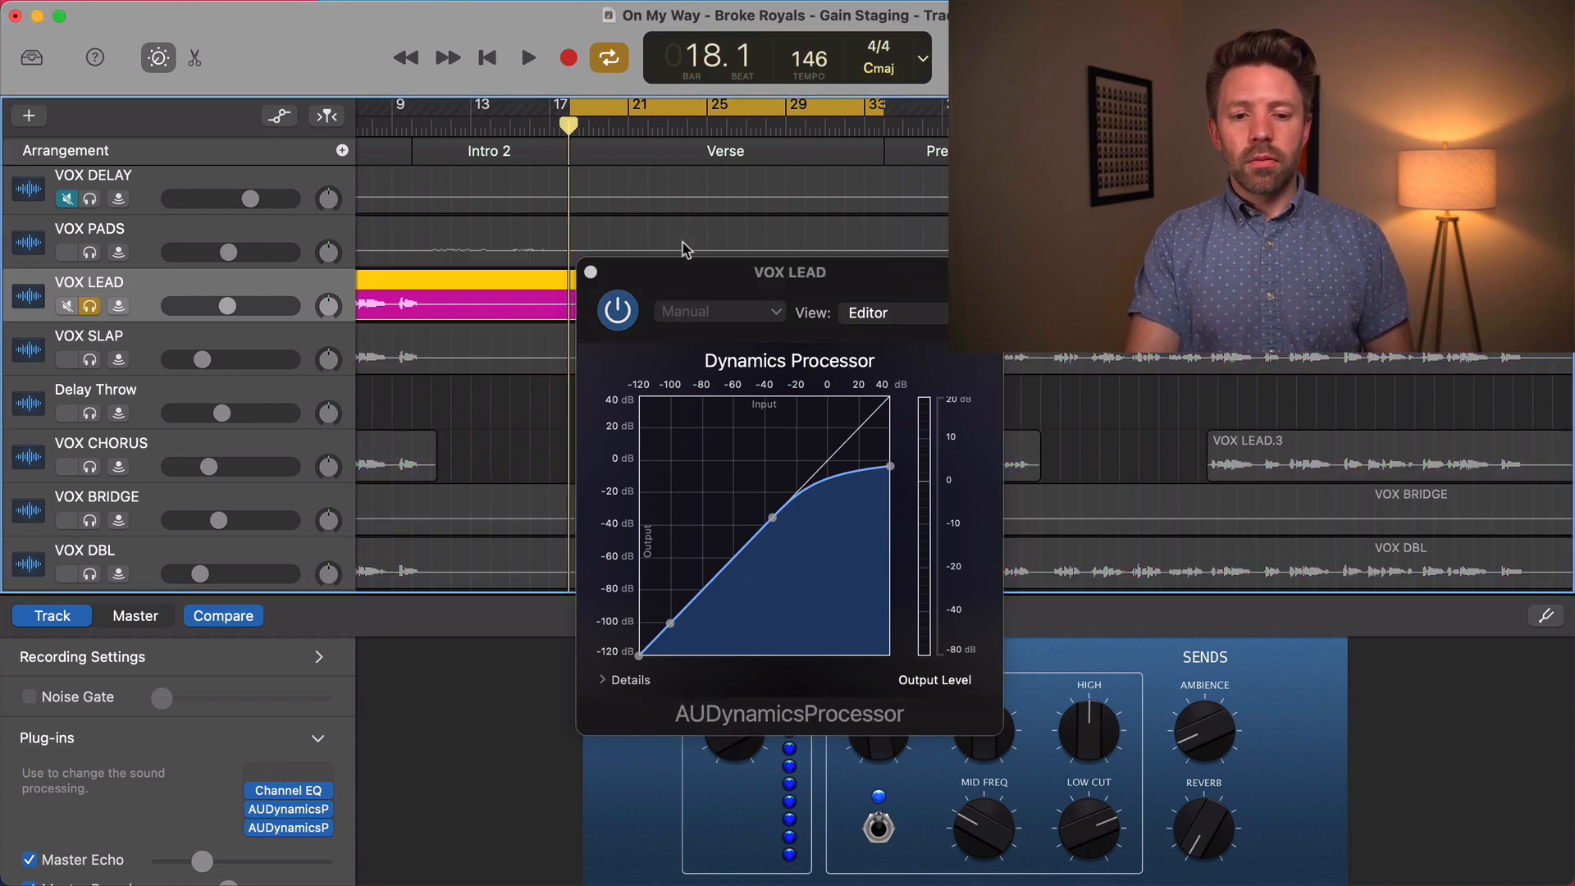
pyautogui.press('space')
pyautogui.moveTo(707, 277); pyautogui.dragTo(880, 292)
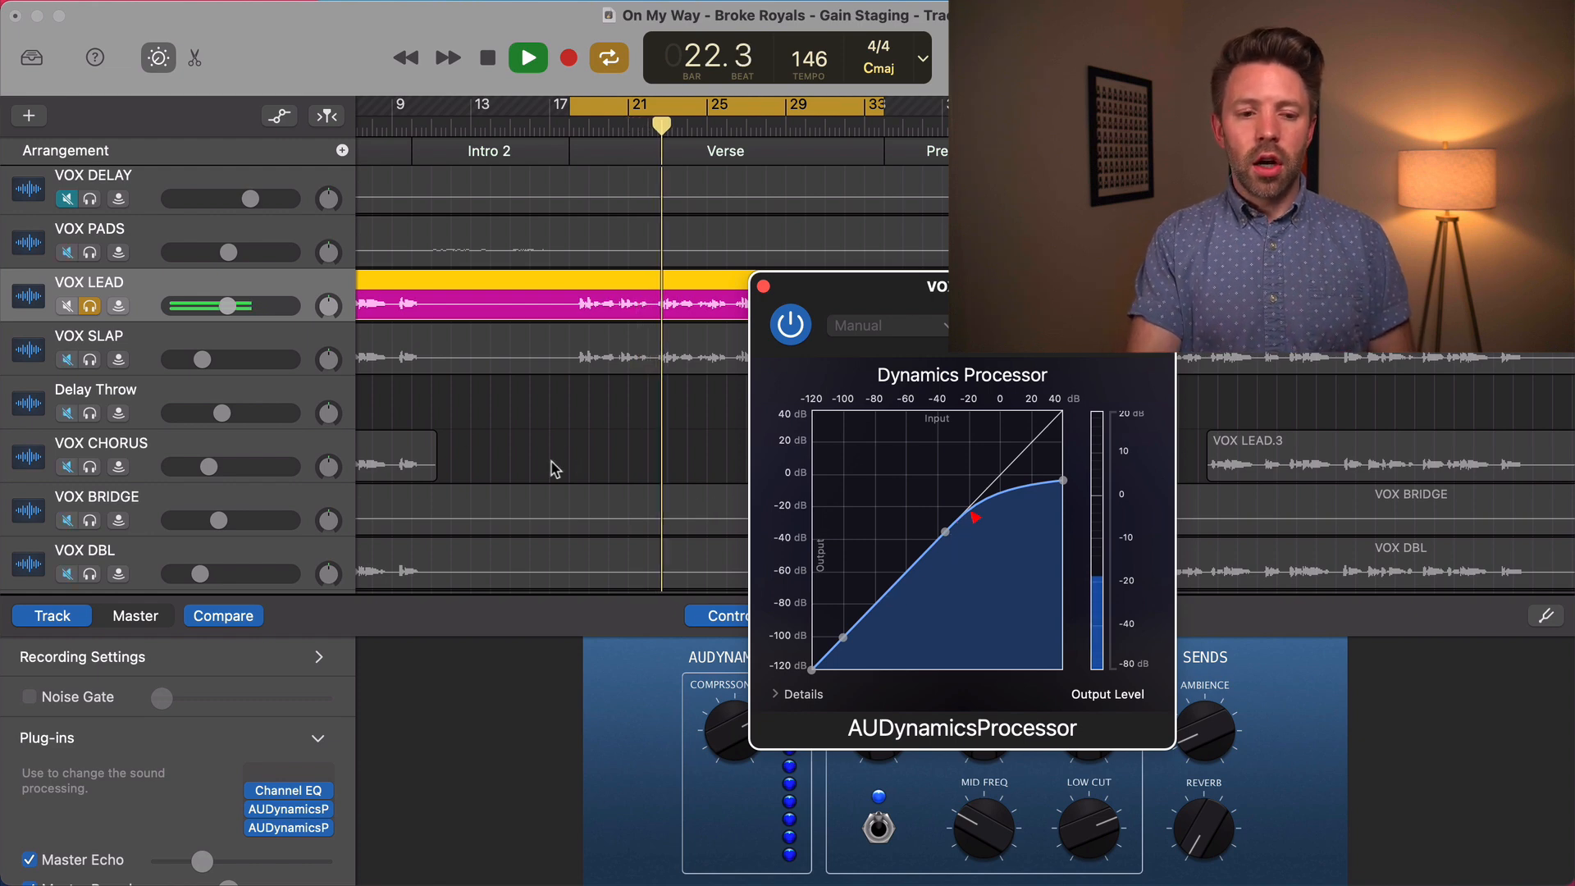
pyautogui.moveTo(231, 310); pyautogui.dragTo(86, 301)
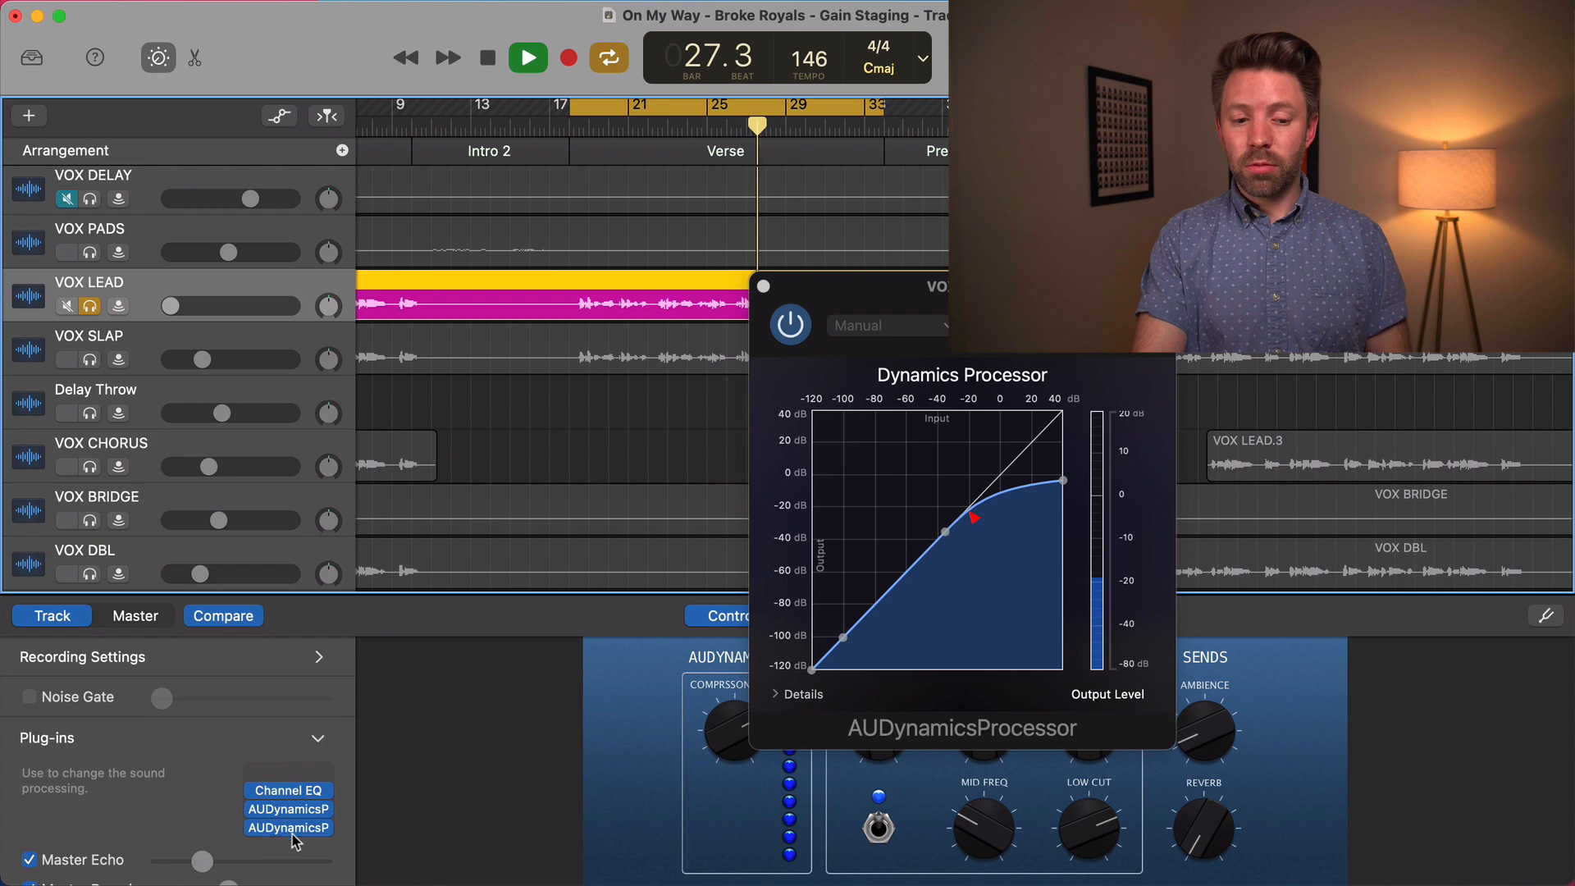
pyautogui.moveTo(155, 310)
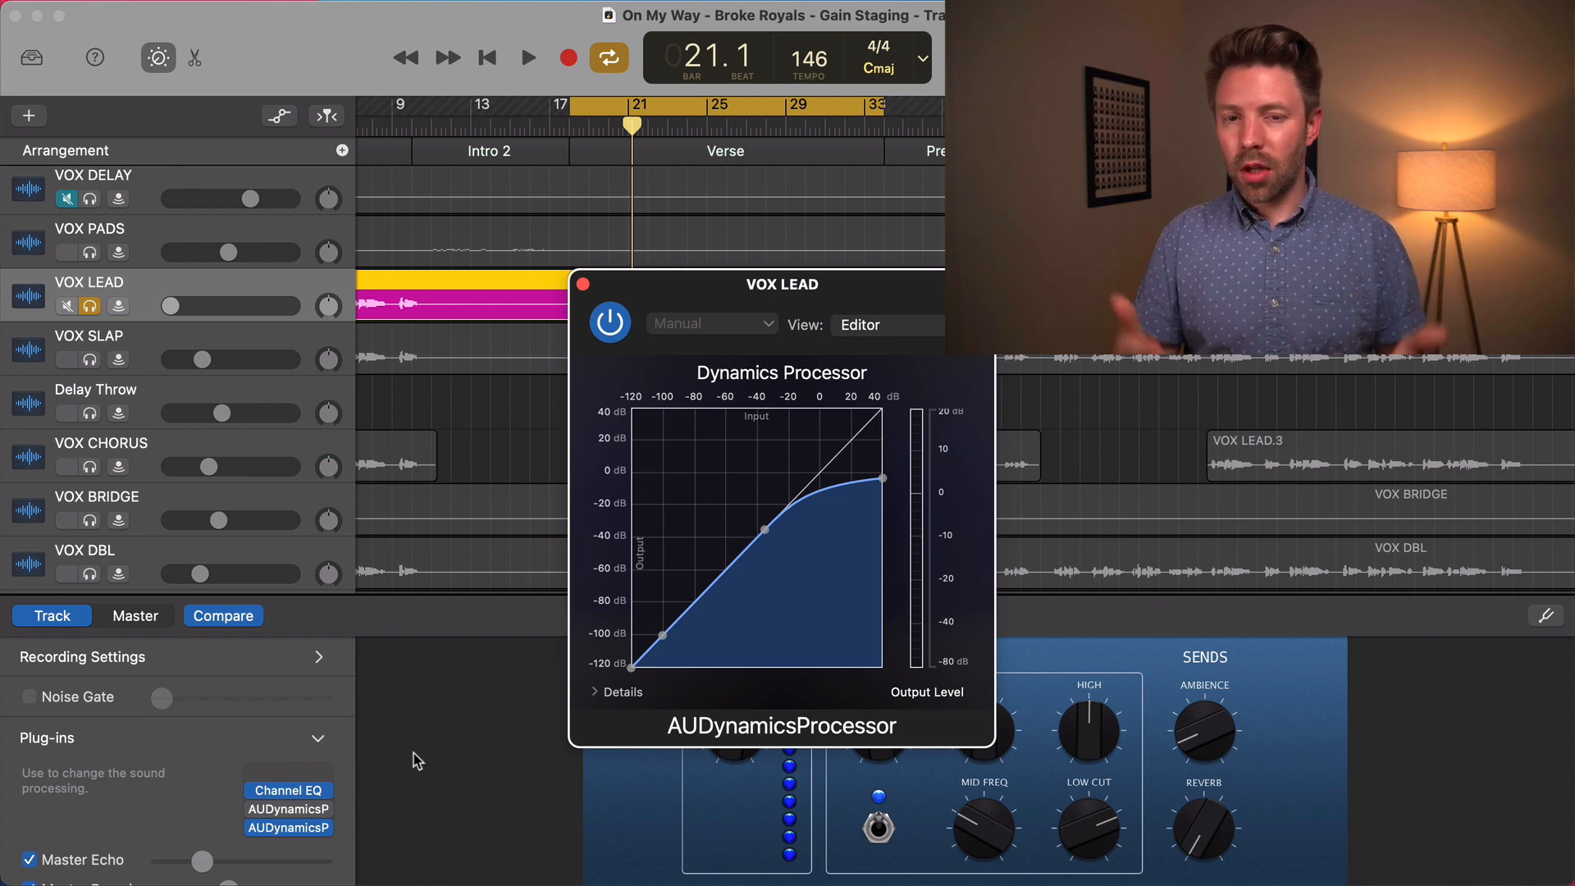
# Insert a Gain plug-in in the empty first slot of VOX LEAD and set its gain to +24.0 dB
pyautogui.click(323, 770)
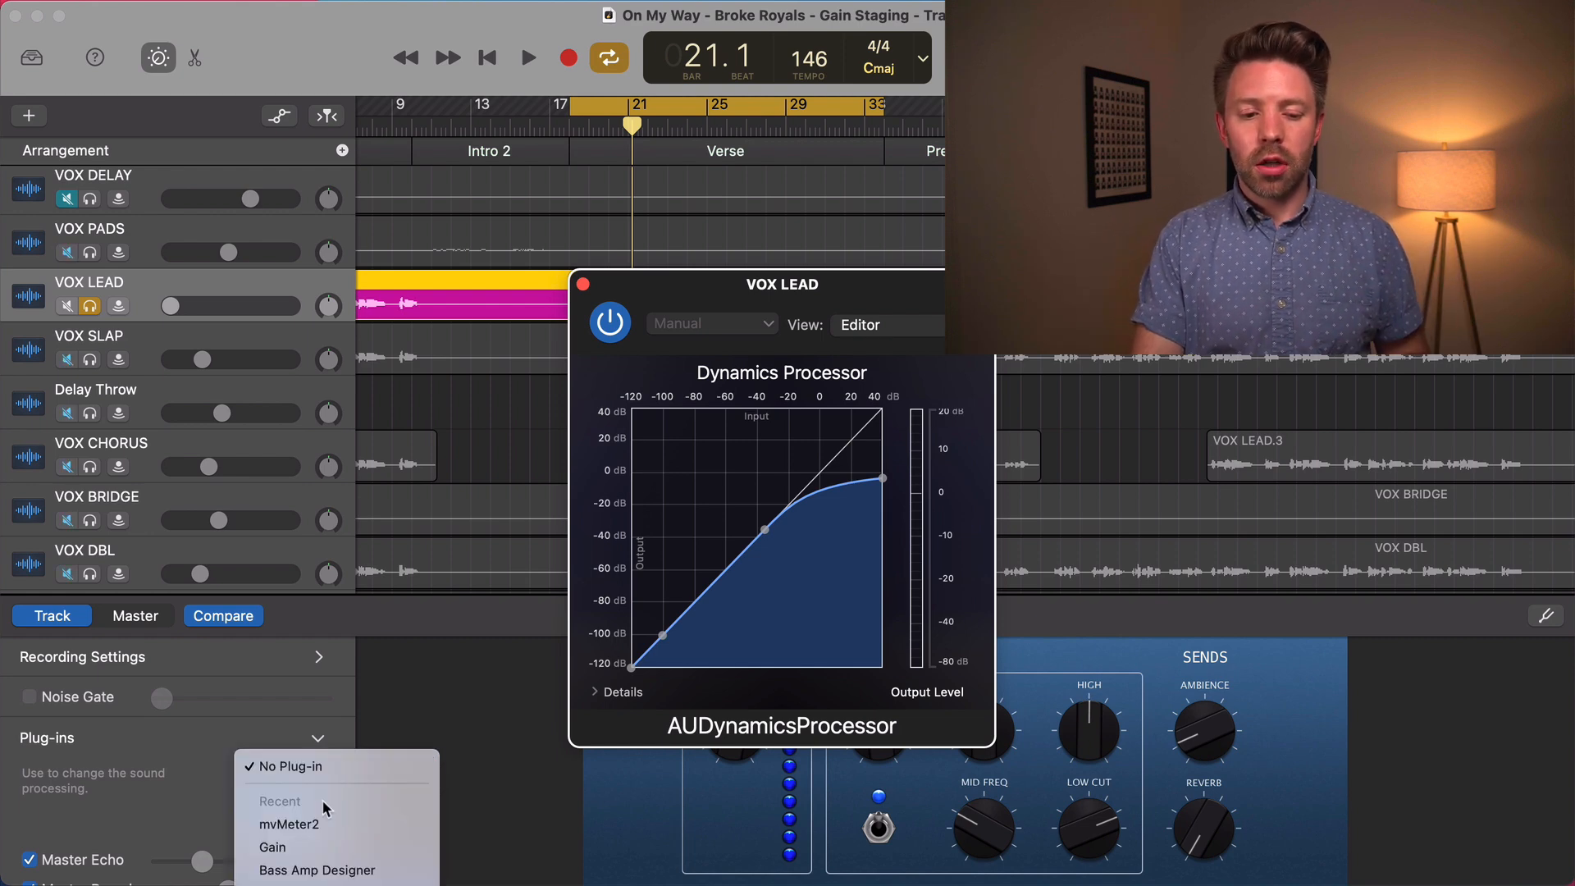
pyautogui.click(310, 849)
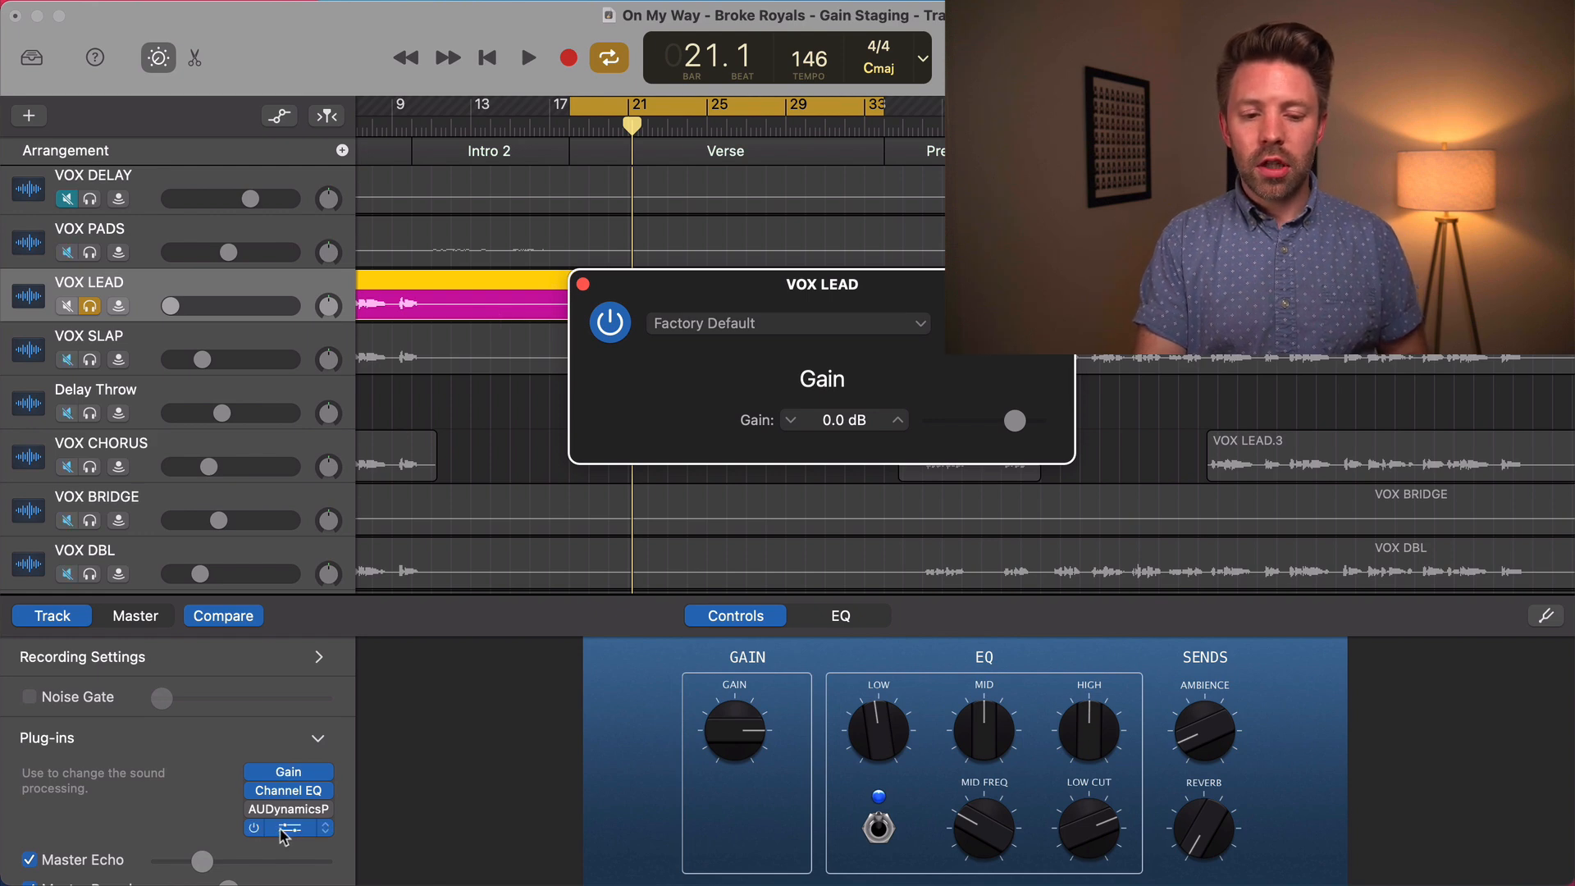
pyautogui.moveTo(1015, 421); pyautogui.dragTo(1040, 425)
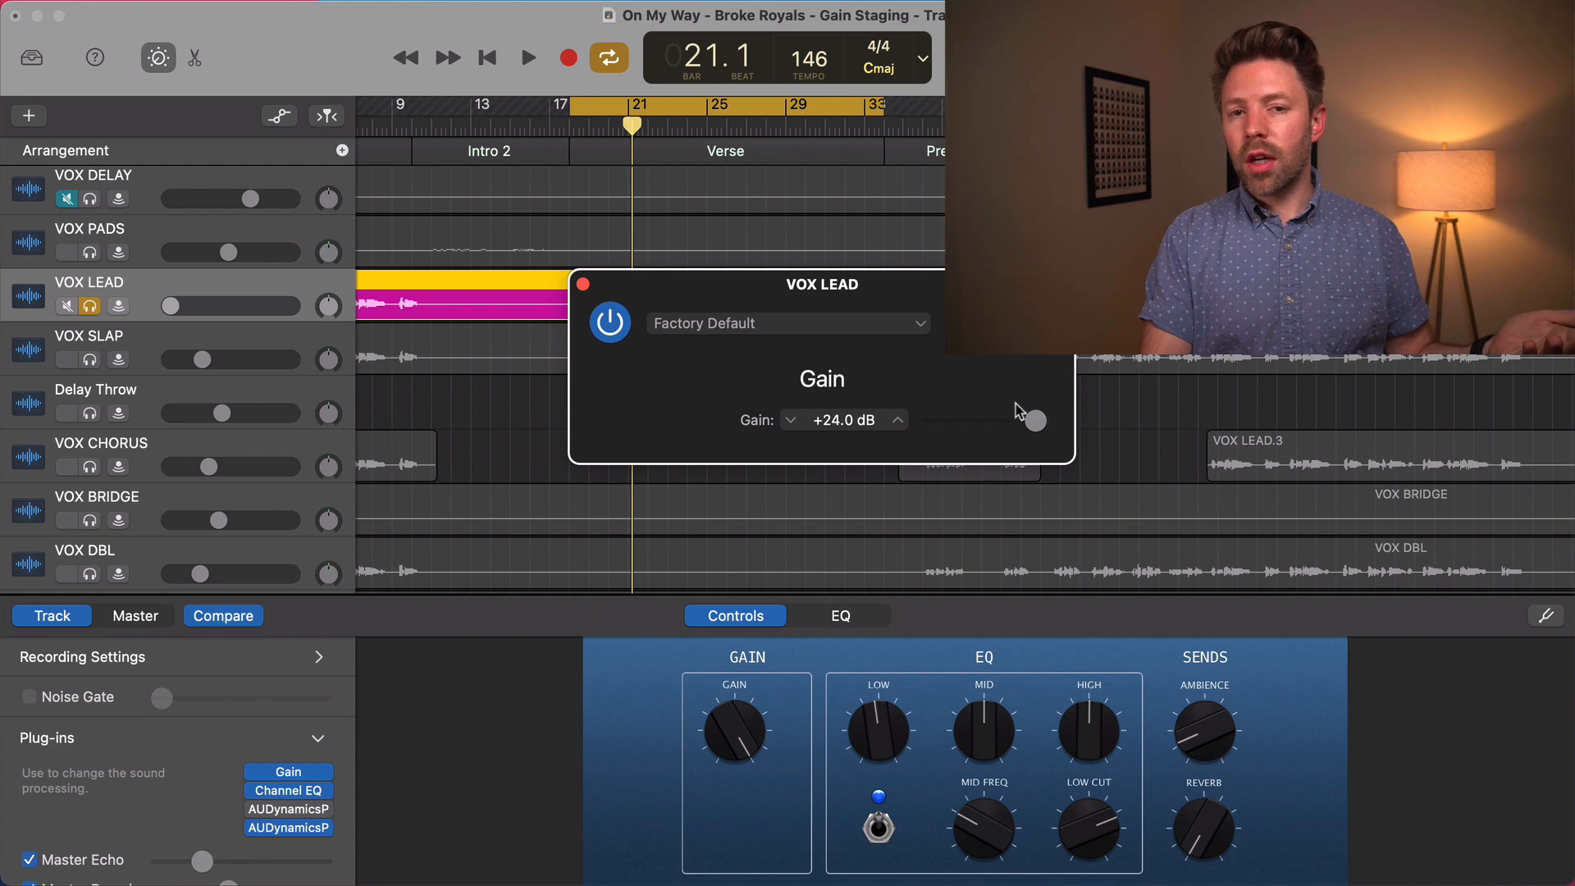
pyautogui.click(583, 285)
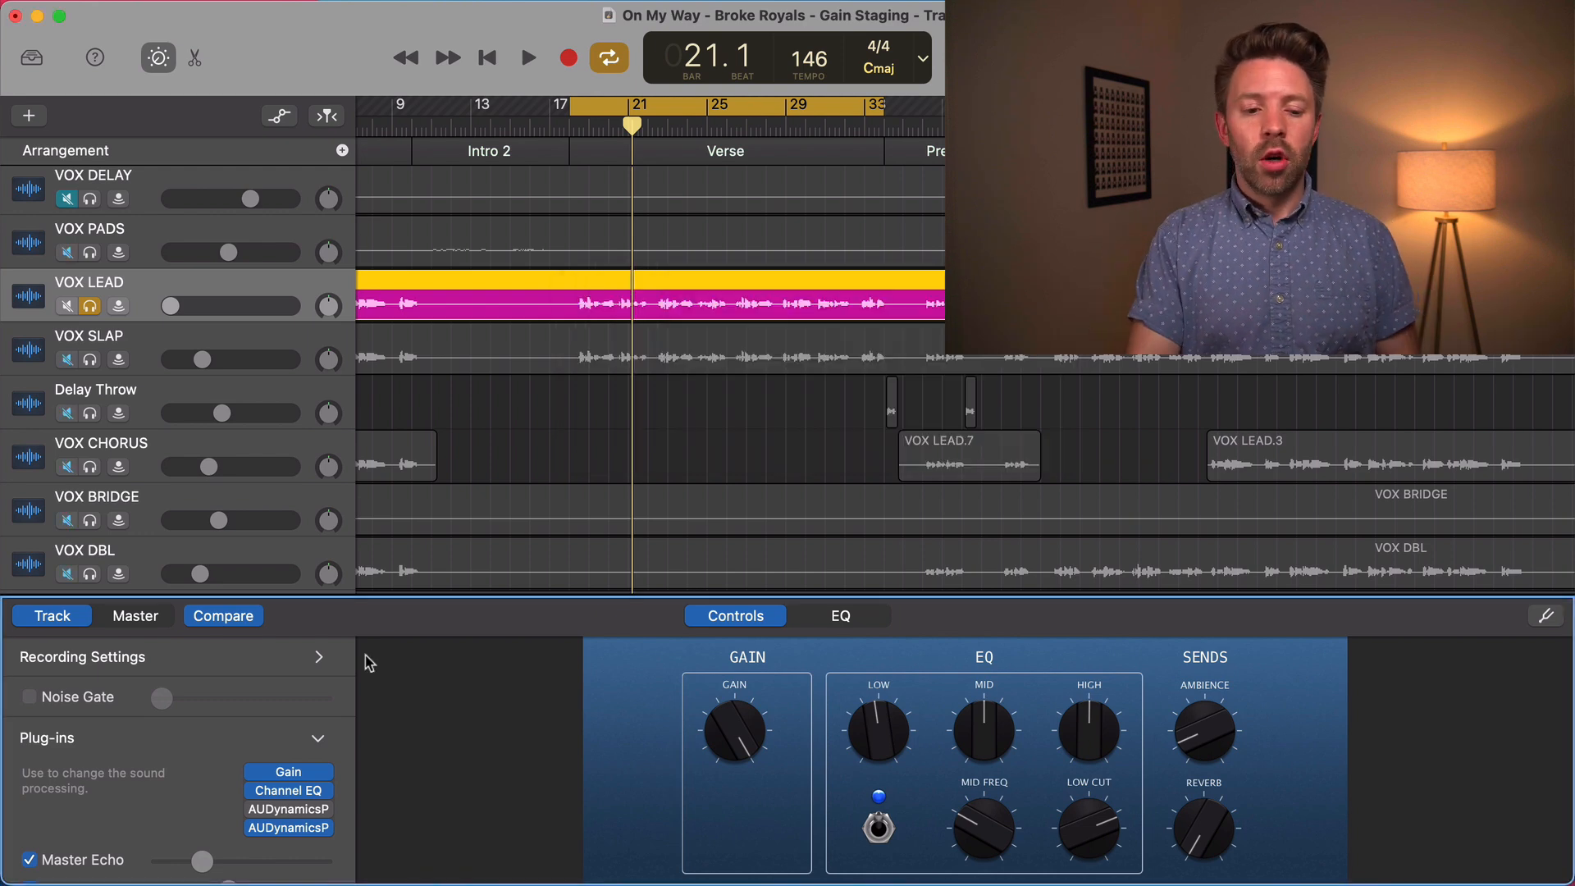
# Reopen VOX LEAD's last AUDynamicsProcessor and play the verse to examine how the boosted signal is compressed
pyautogui.click(289, 828)
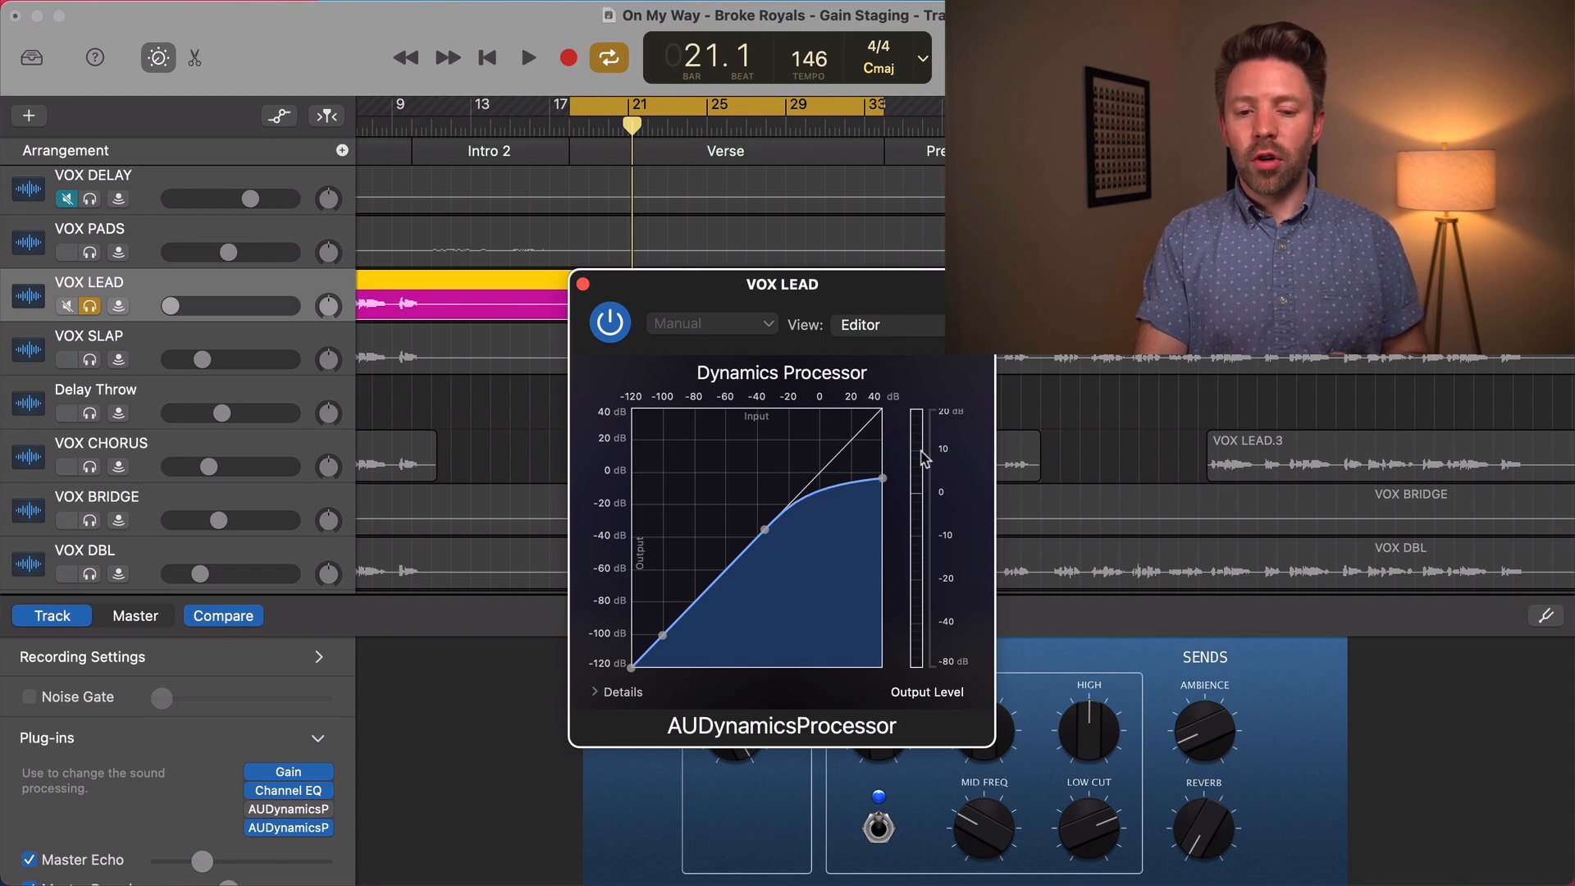
pyautogui.press('space')
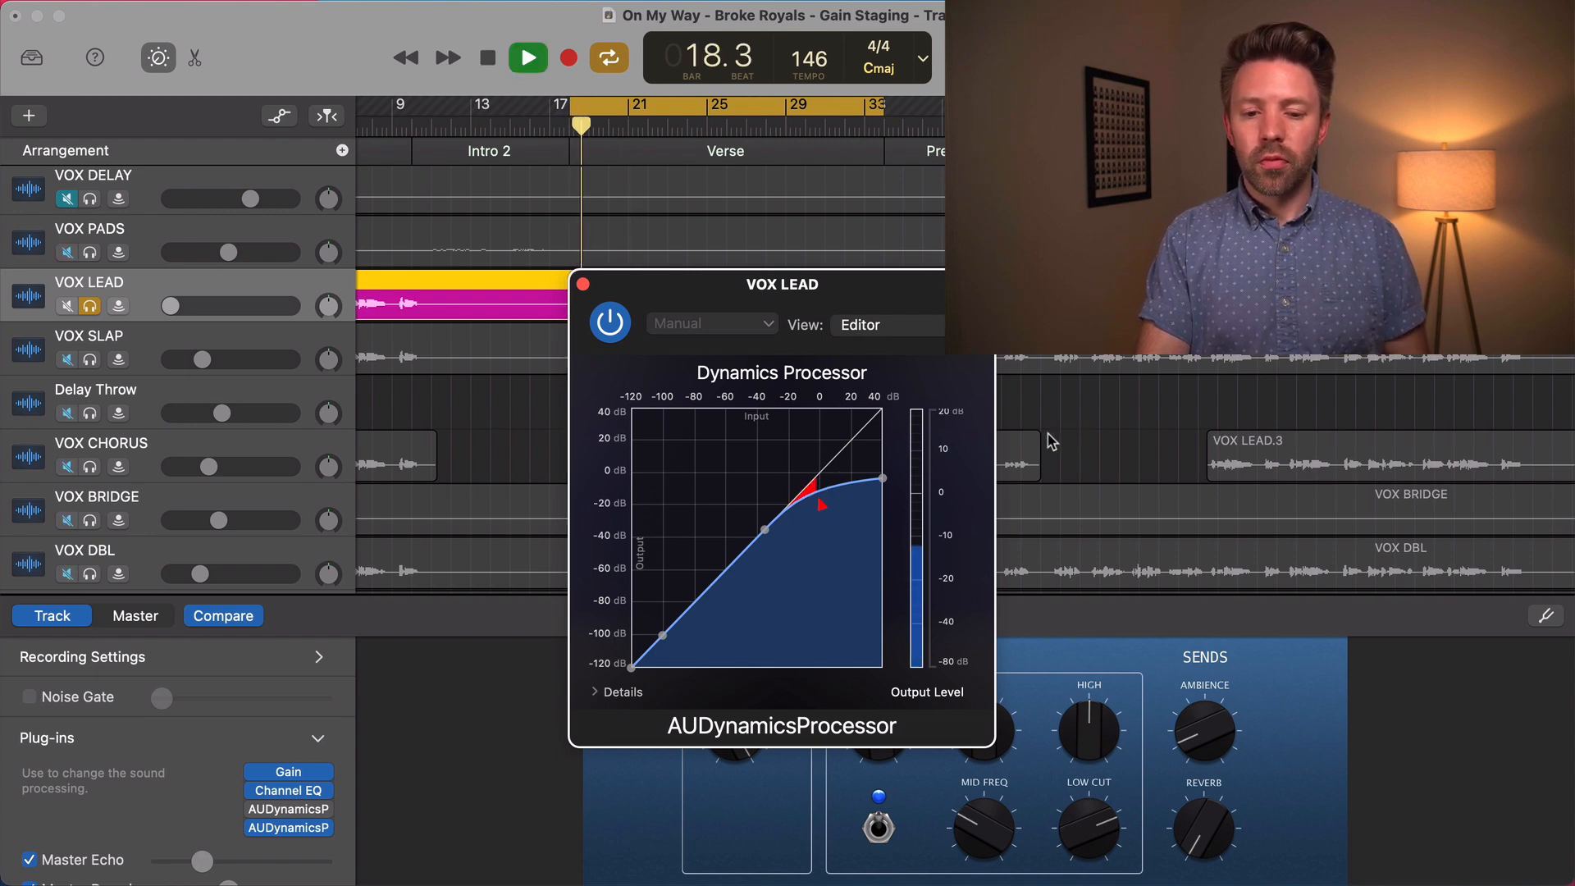
pyautogui.moveTo(255, 775)
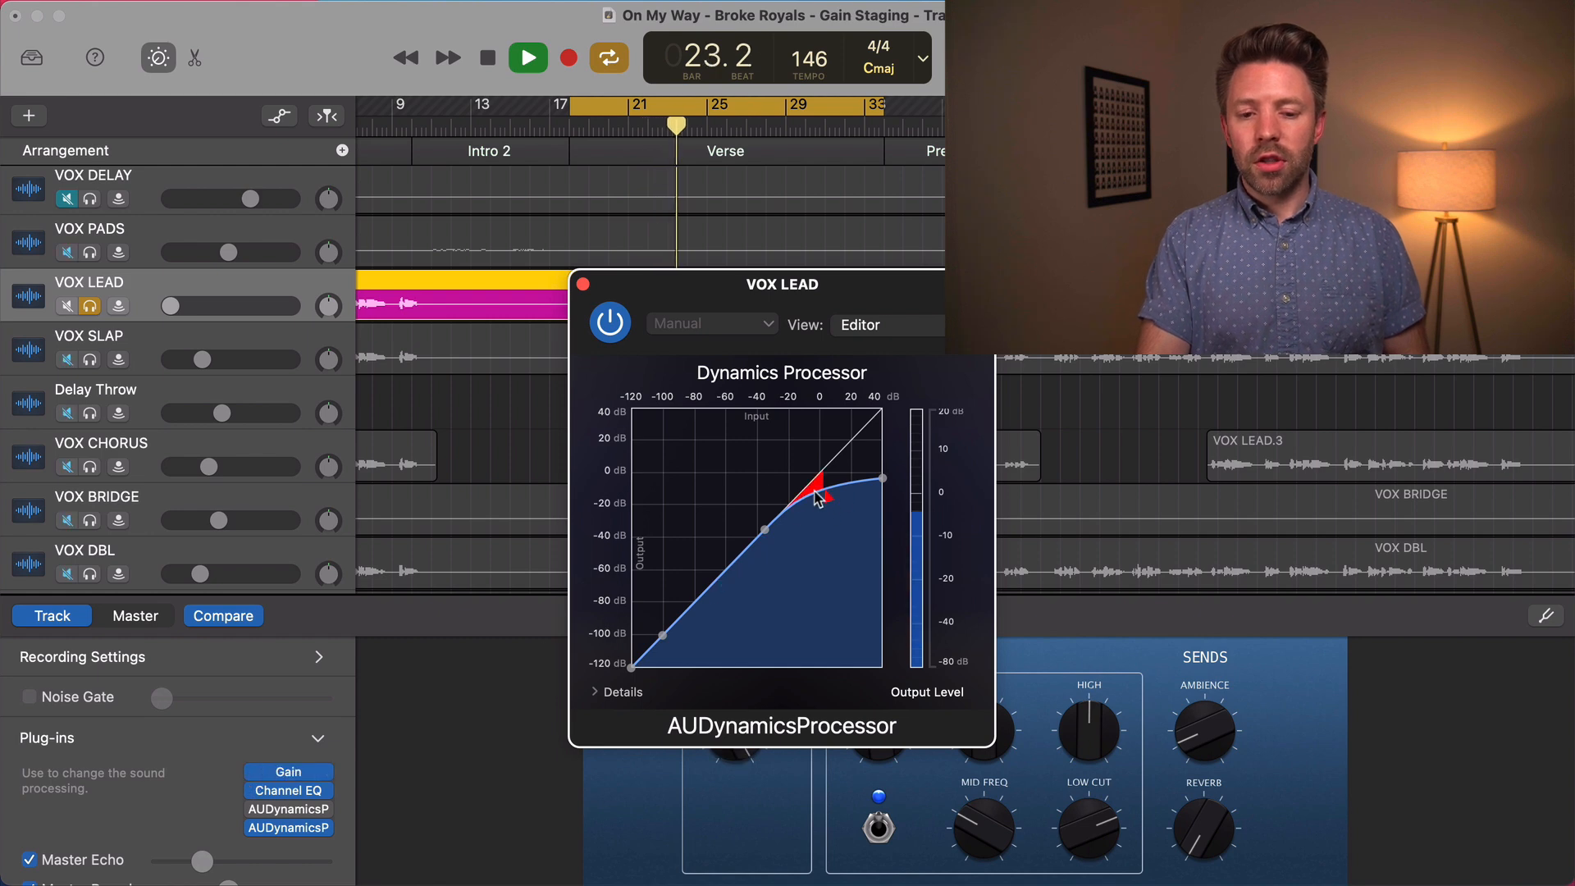
# Raise the Dynamics Processor's threshold point to about 18 dB, bypass the Gain plug-in and stop playback
pyautogui.moveTo(796, 501); pyautogui.dragTo(848, 444)
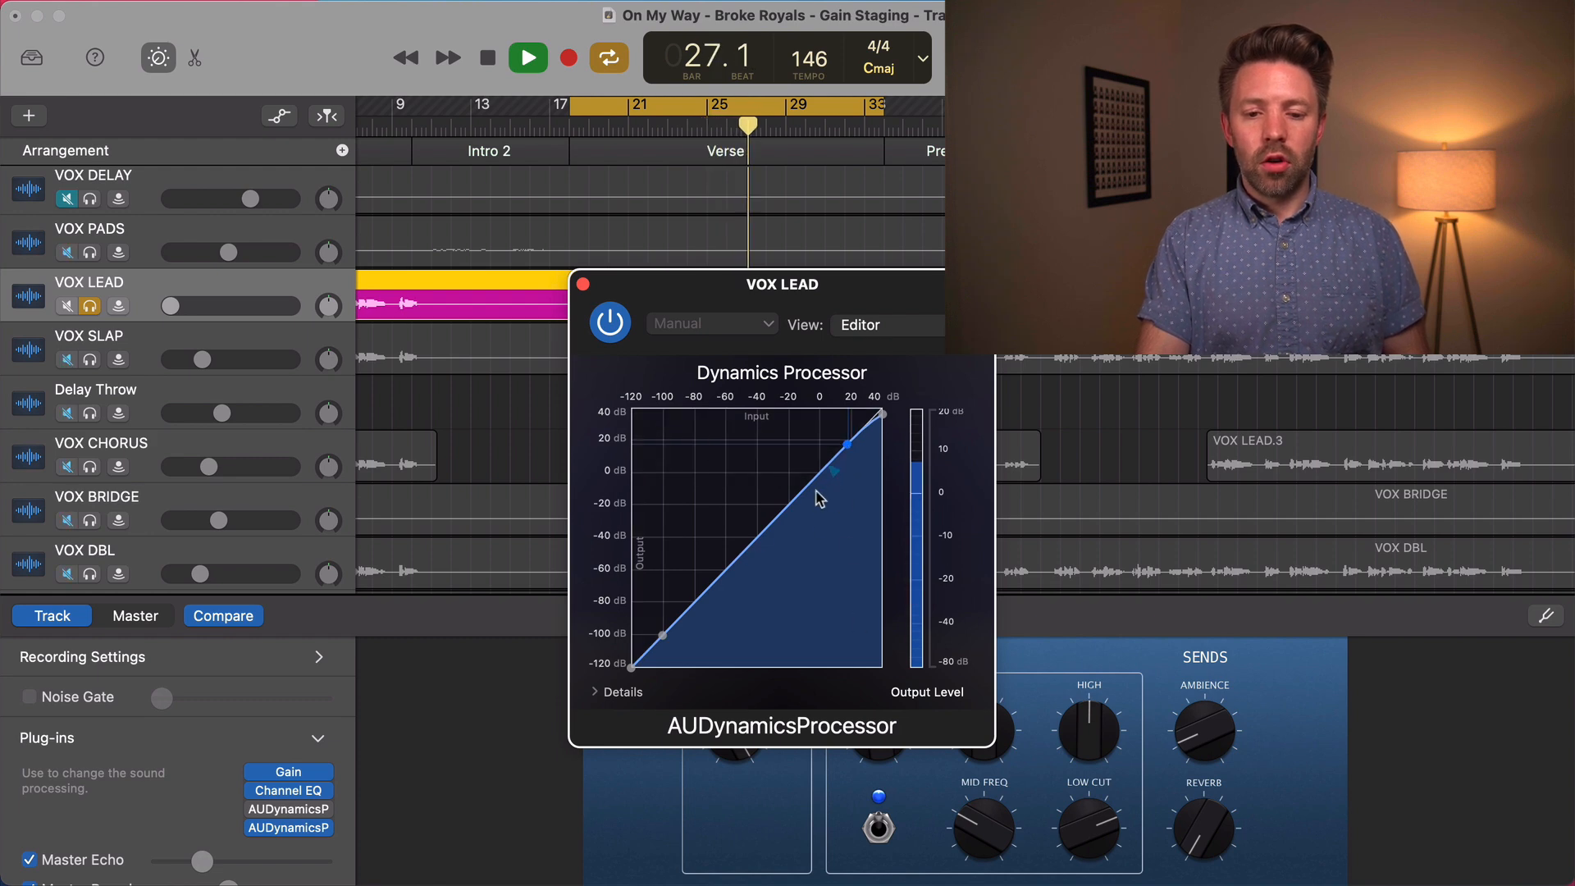
pyautogui.click(255, 772)
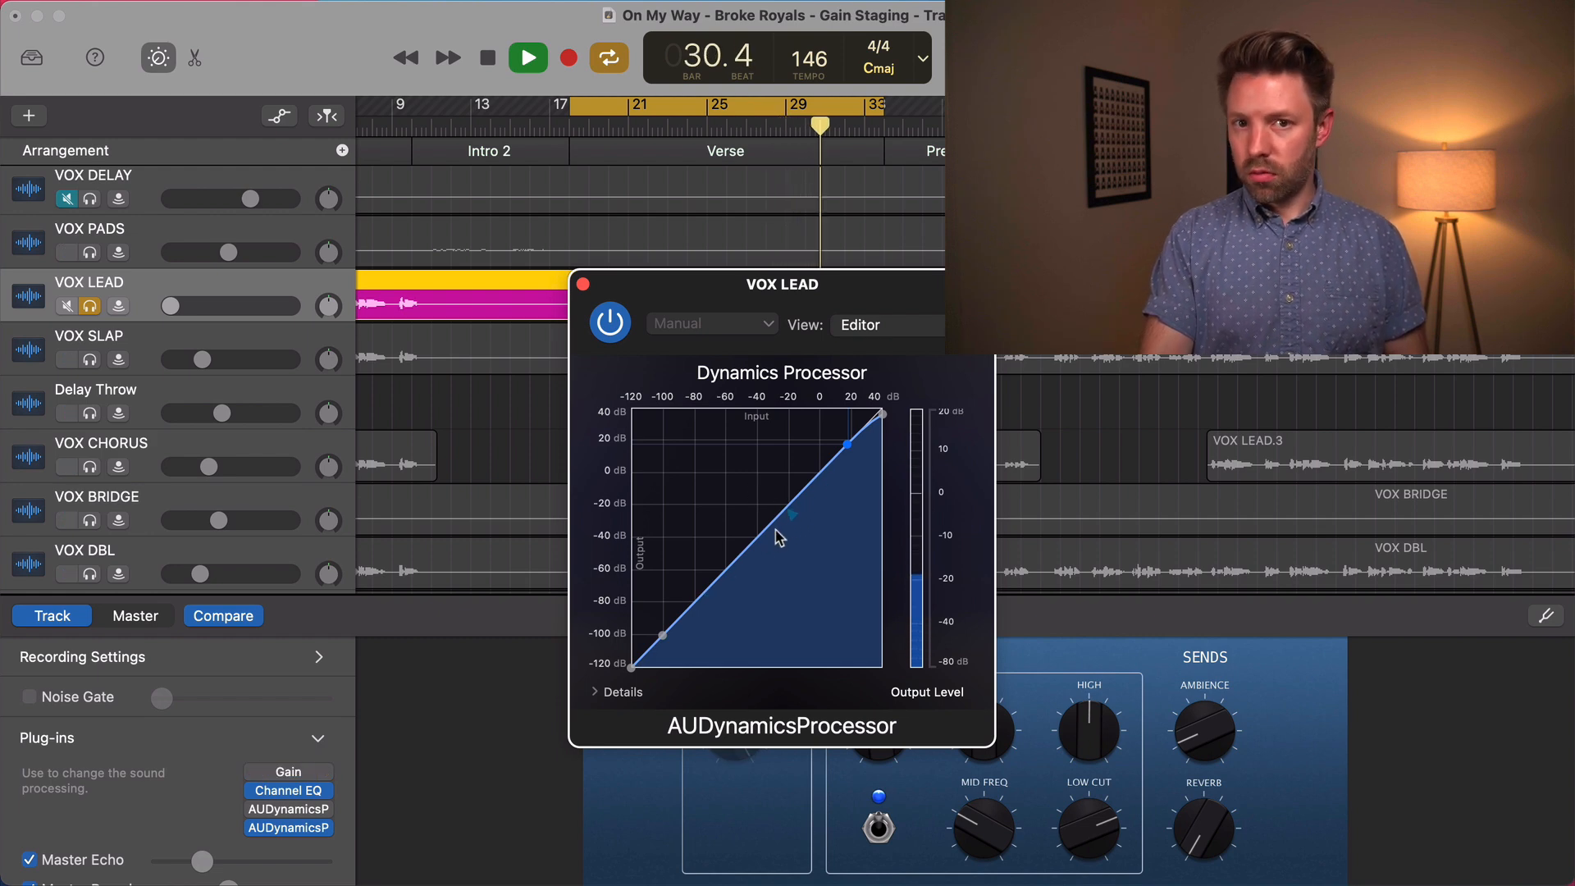
pyautogui.press('space')
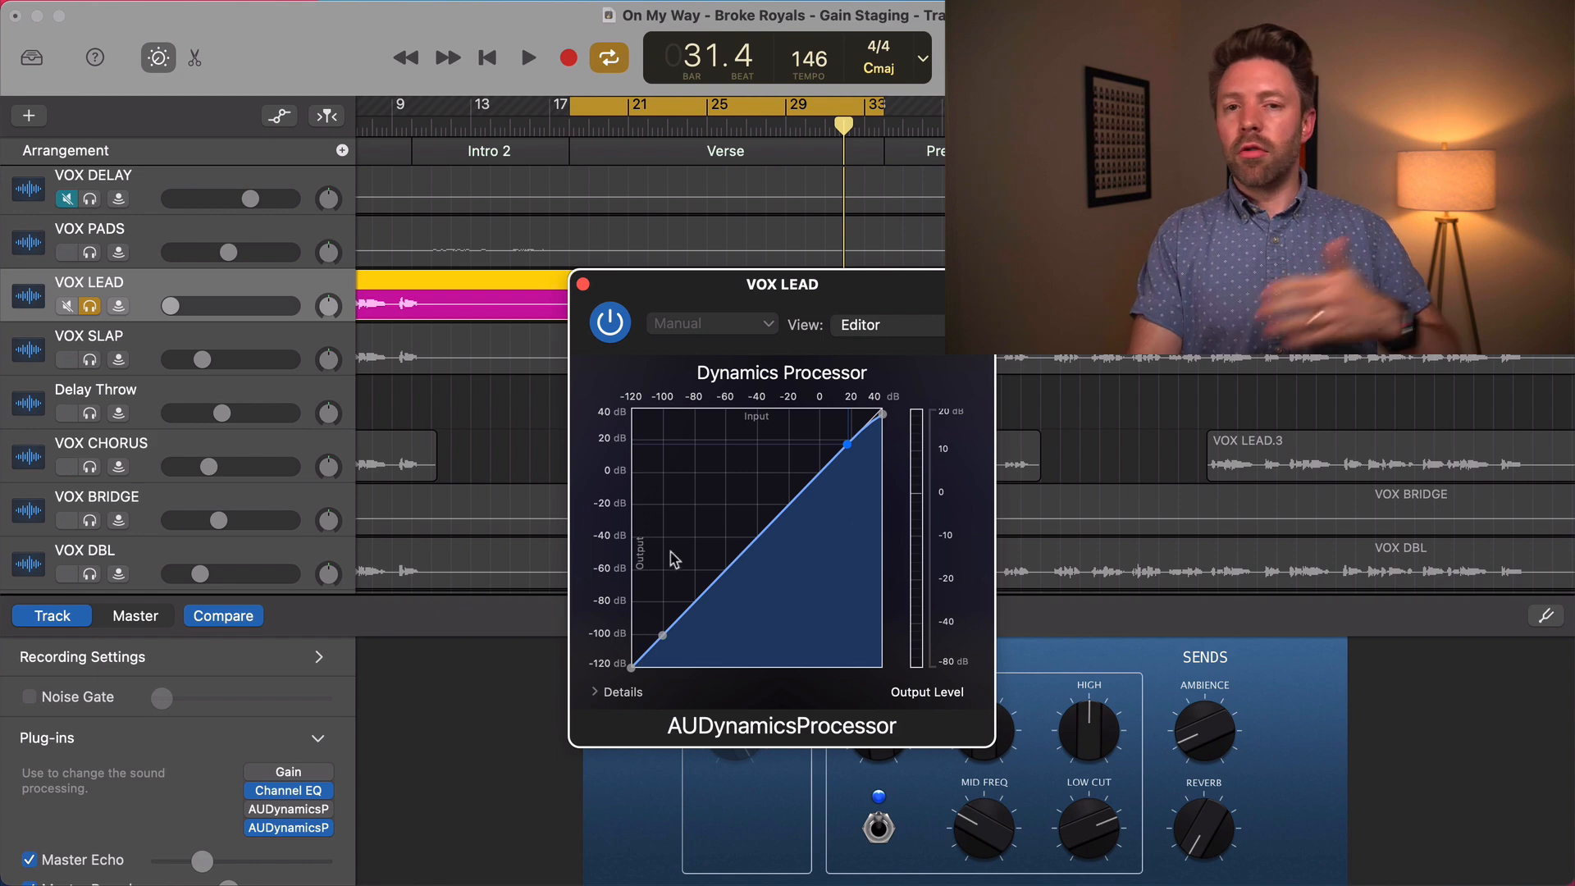
# Replace the Gain plug-in on VOX LEAD with mvMeter2 and reposition the meter window
pyautogui.click(326, 772)
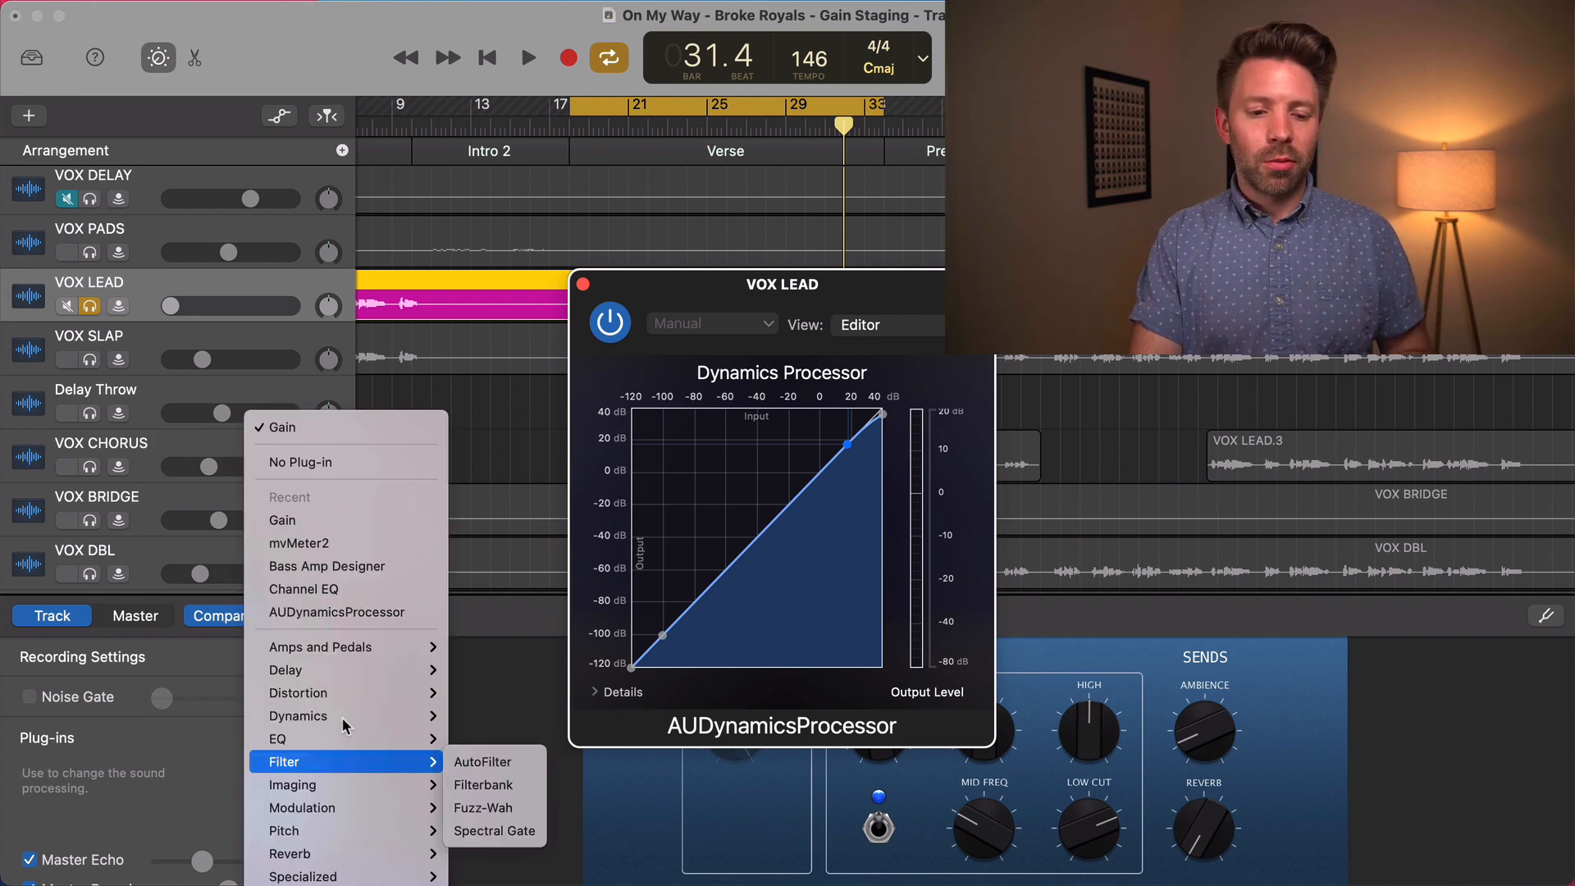
pyautogui.click(362, 547)
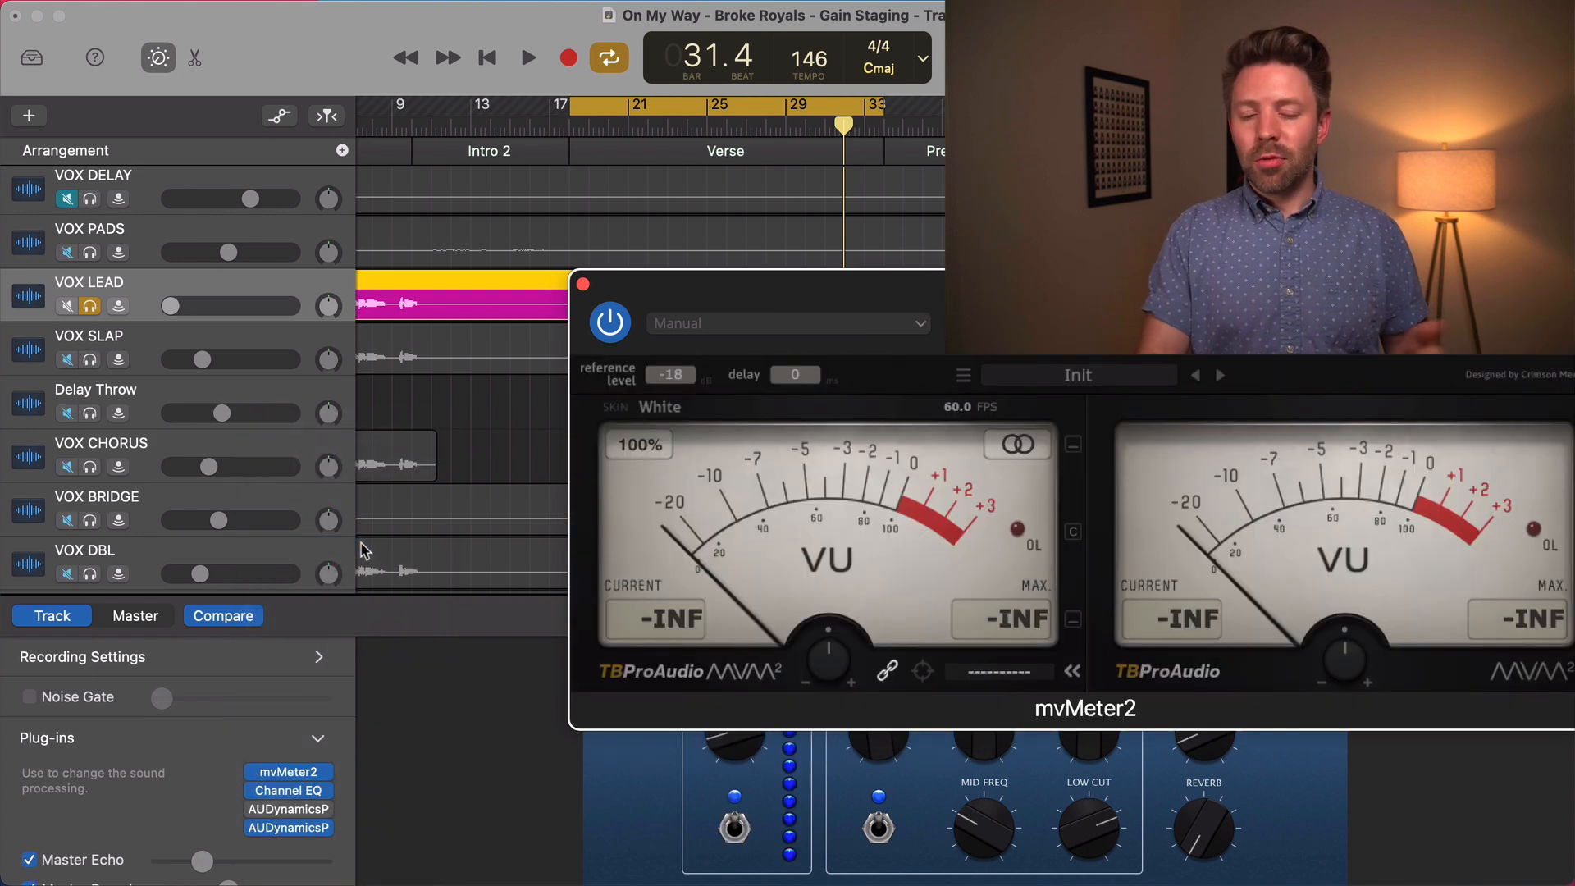
pyautogui.moveTo(800, 288); pyautogui.dragTo(656, 282)
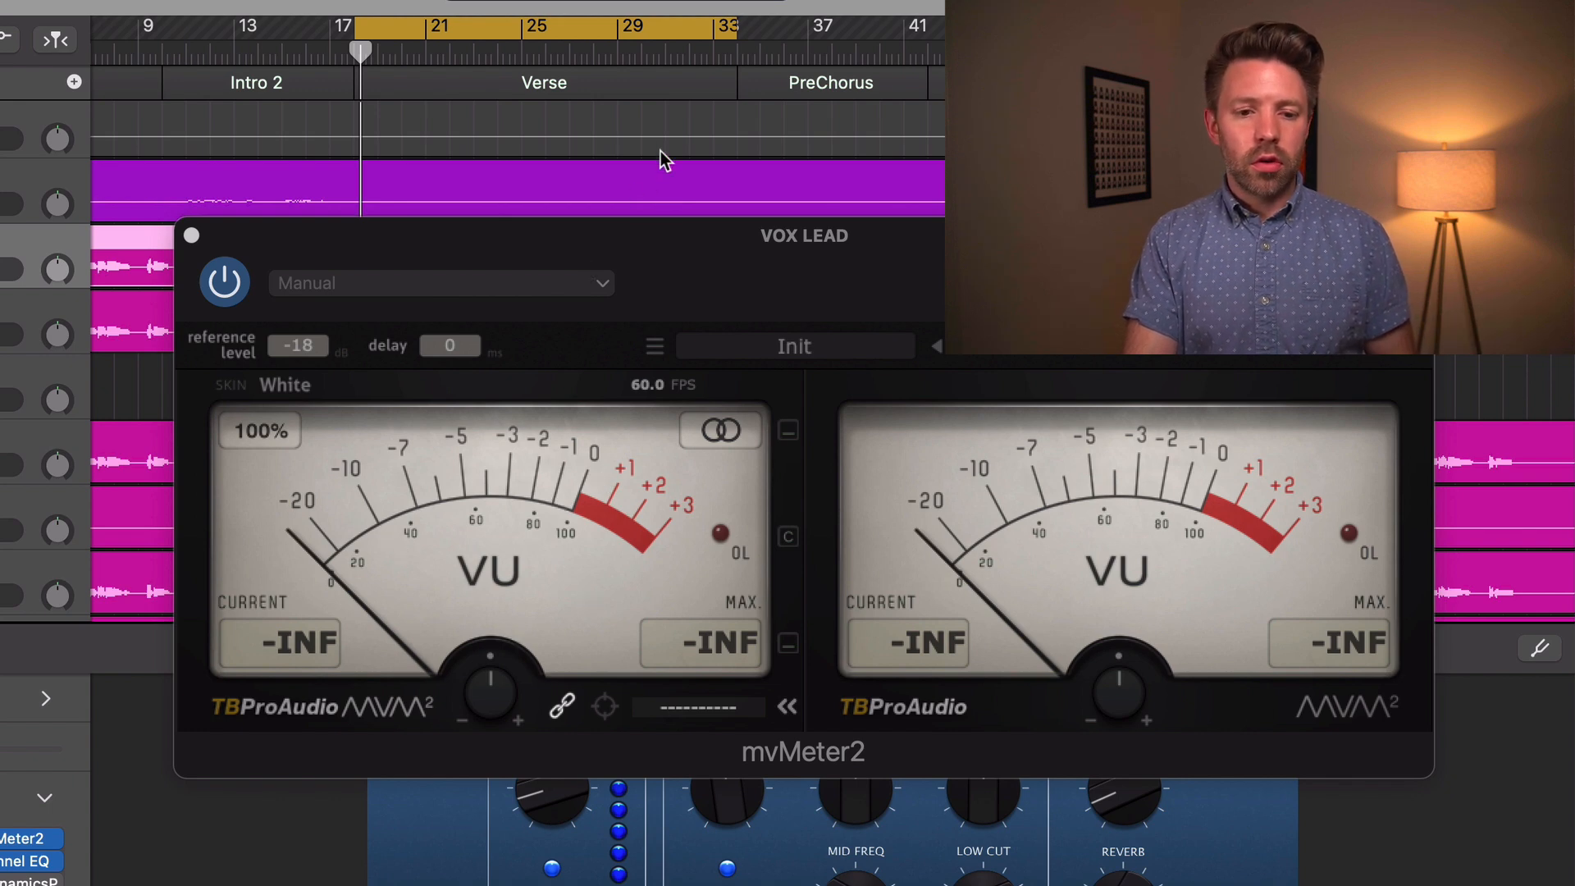
# Play the verse to check VOX LEAD's level on the VU meter, then stop playback and close the meter
pyautogui.press('space')
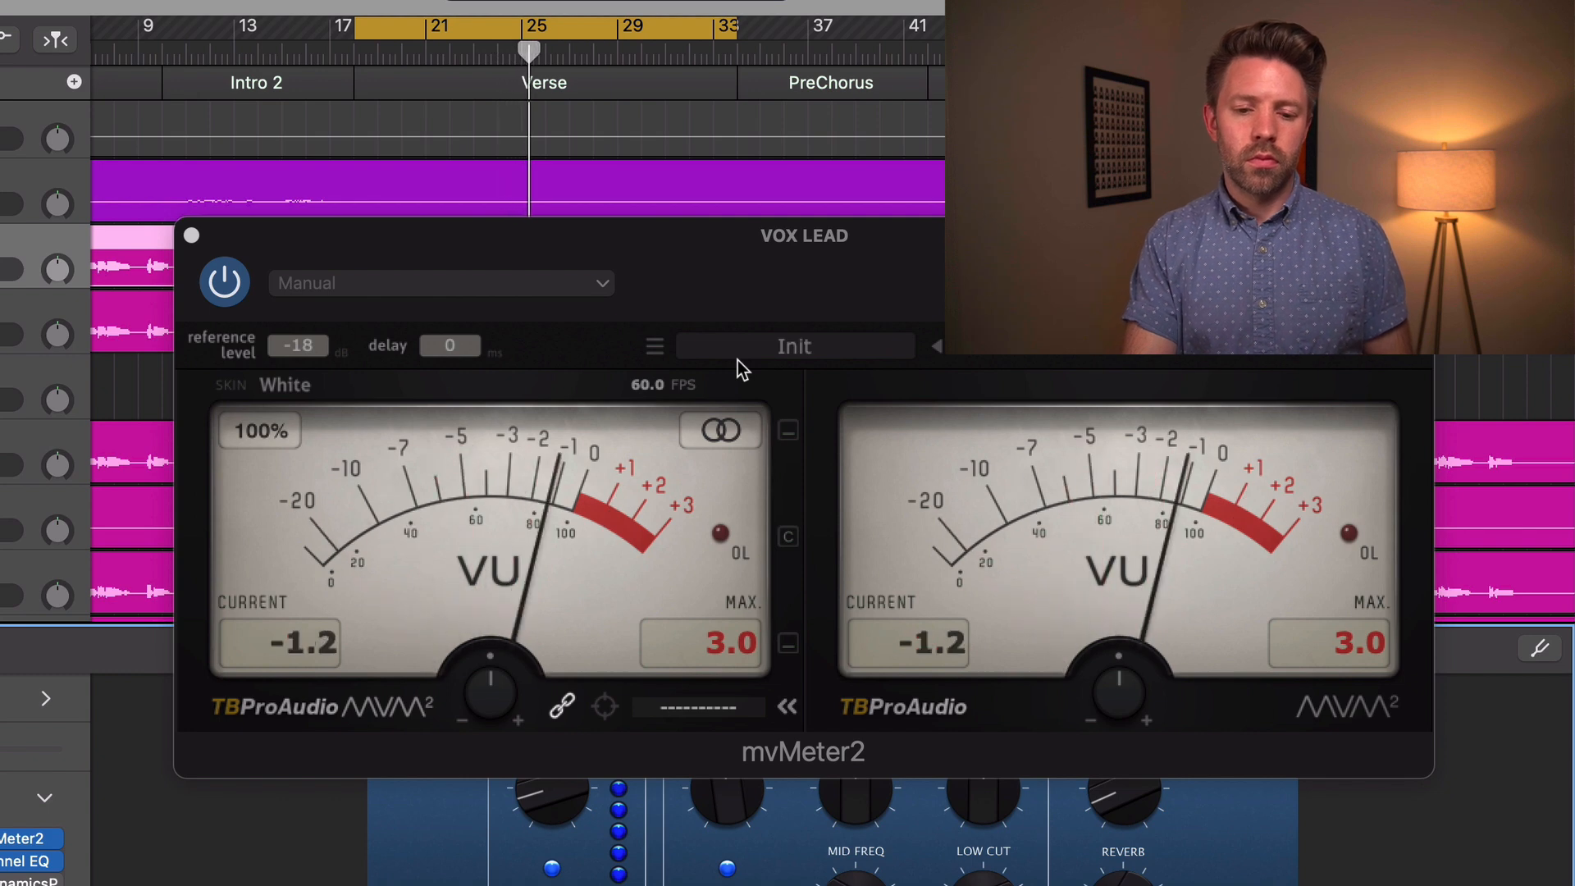
pyautogui.press('space')
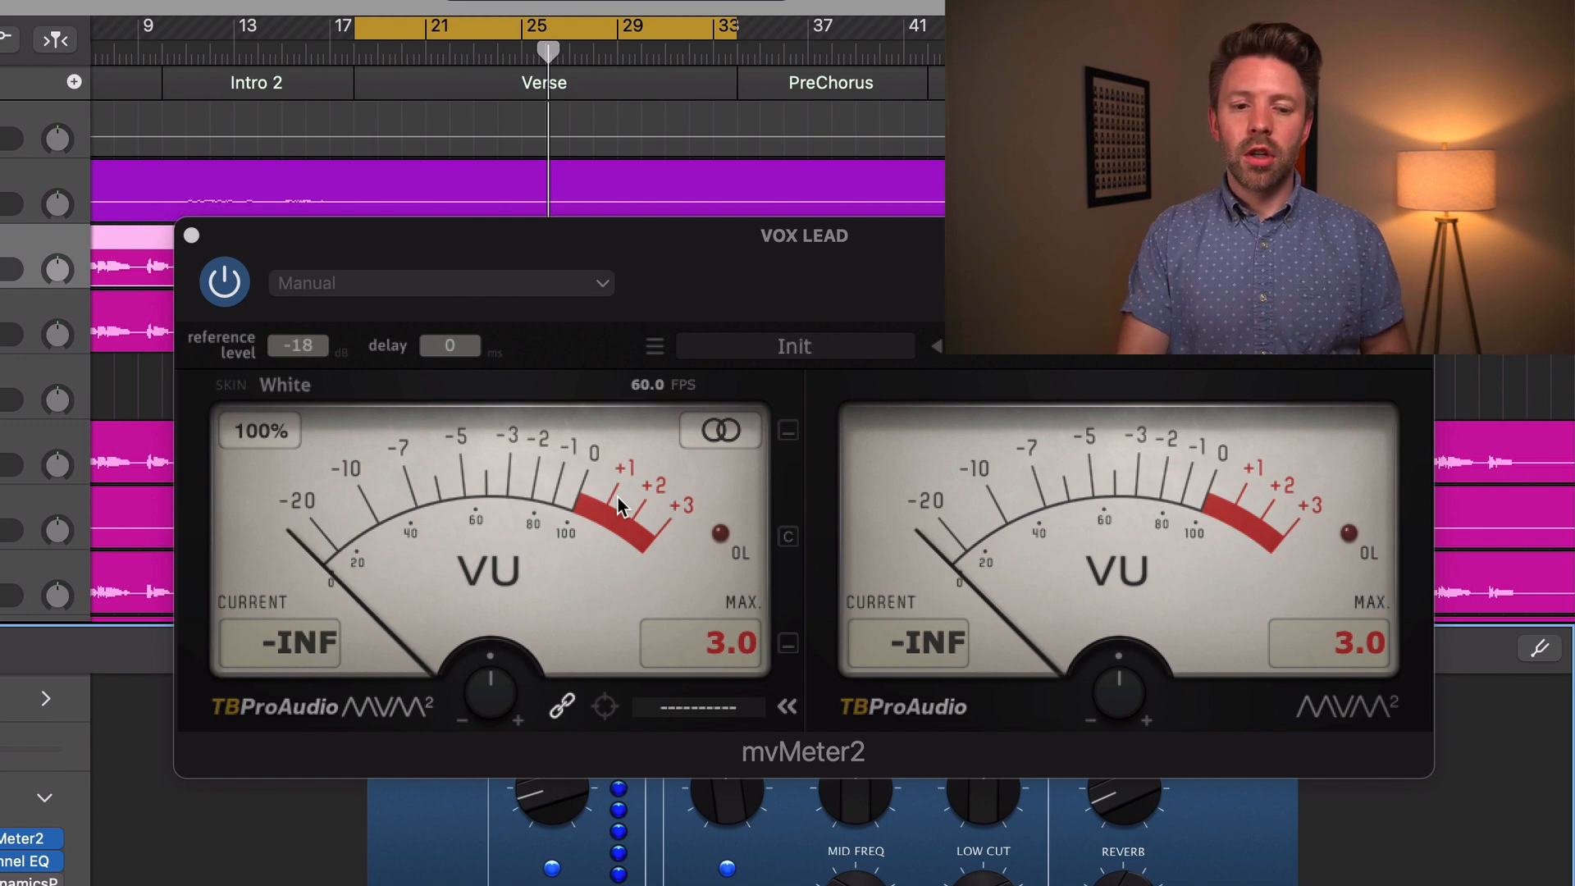
pyautogui.click(191, 237)
# Select the GTR5 track and insert mvMeter2 in its first plug-in slot
pyautogui.scroll(10, 266, 274)
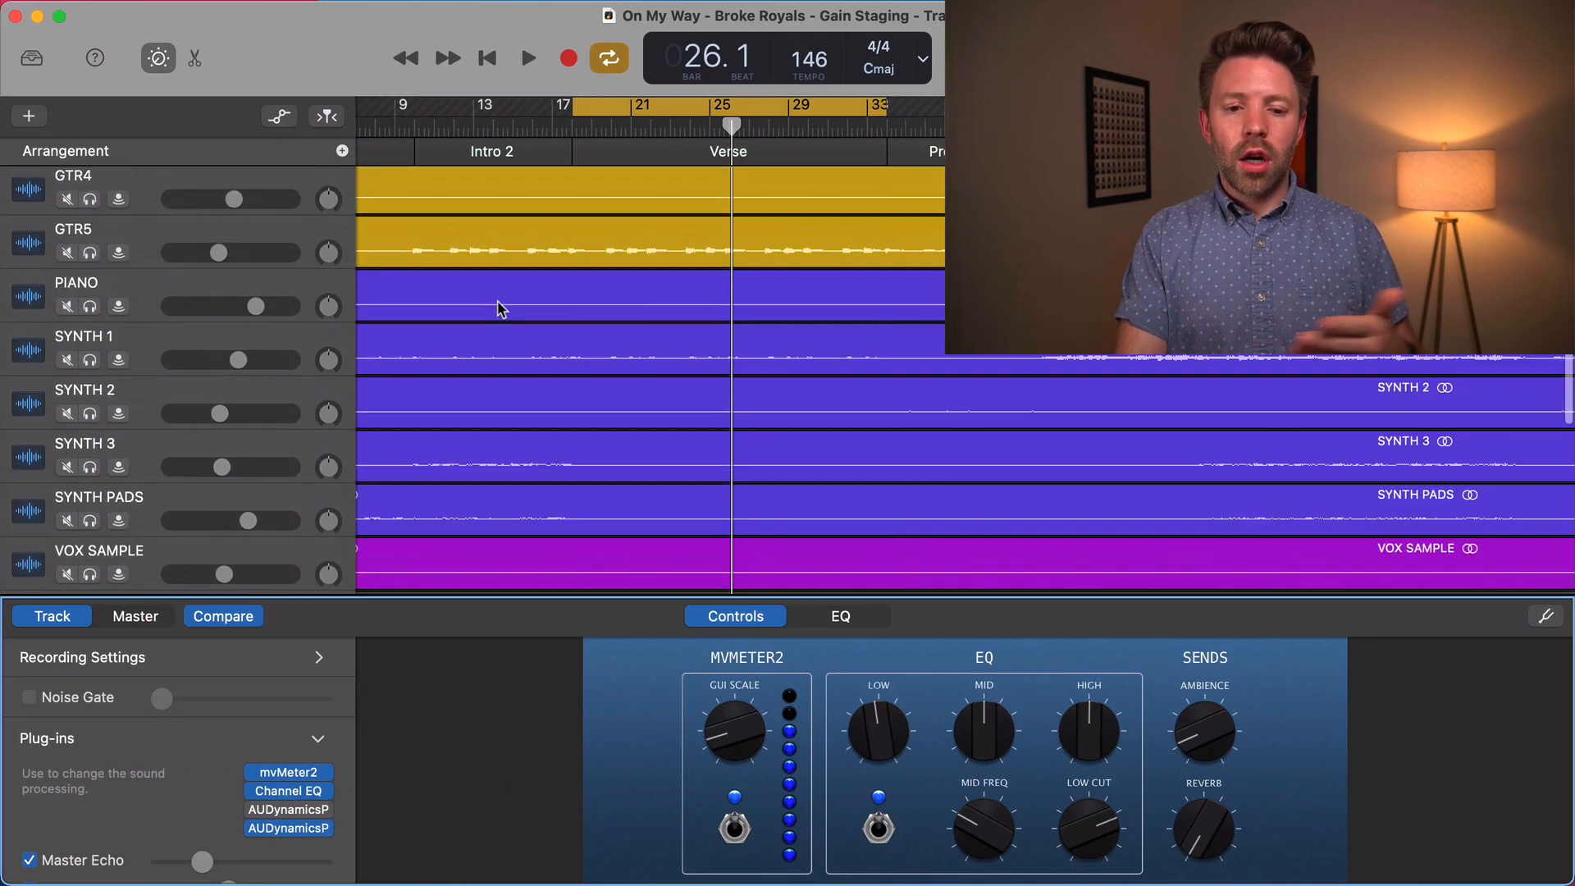
pyautogui.scroll(4, 500, 308)
pyautogui.click(162, 407)
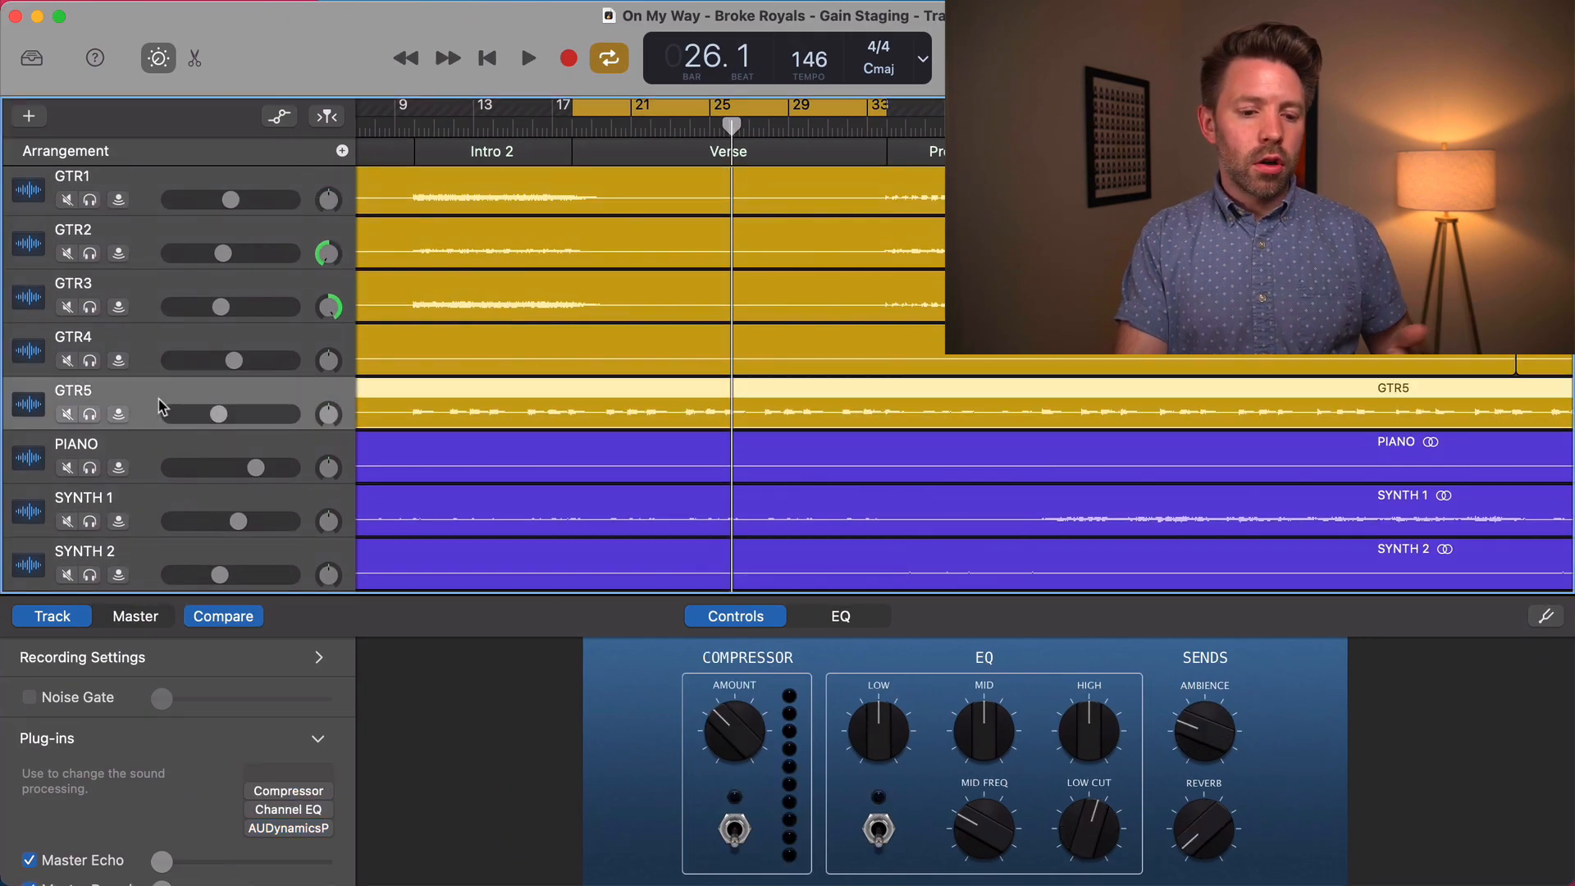
pyautogui.click(316, 775)
pyautogui.click(596, 440)
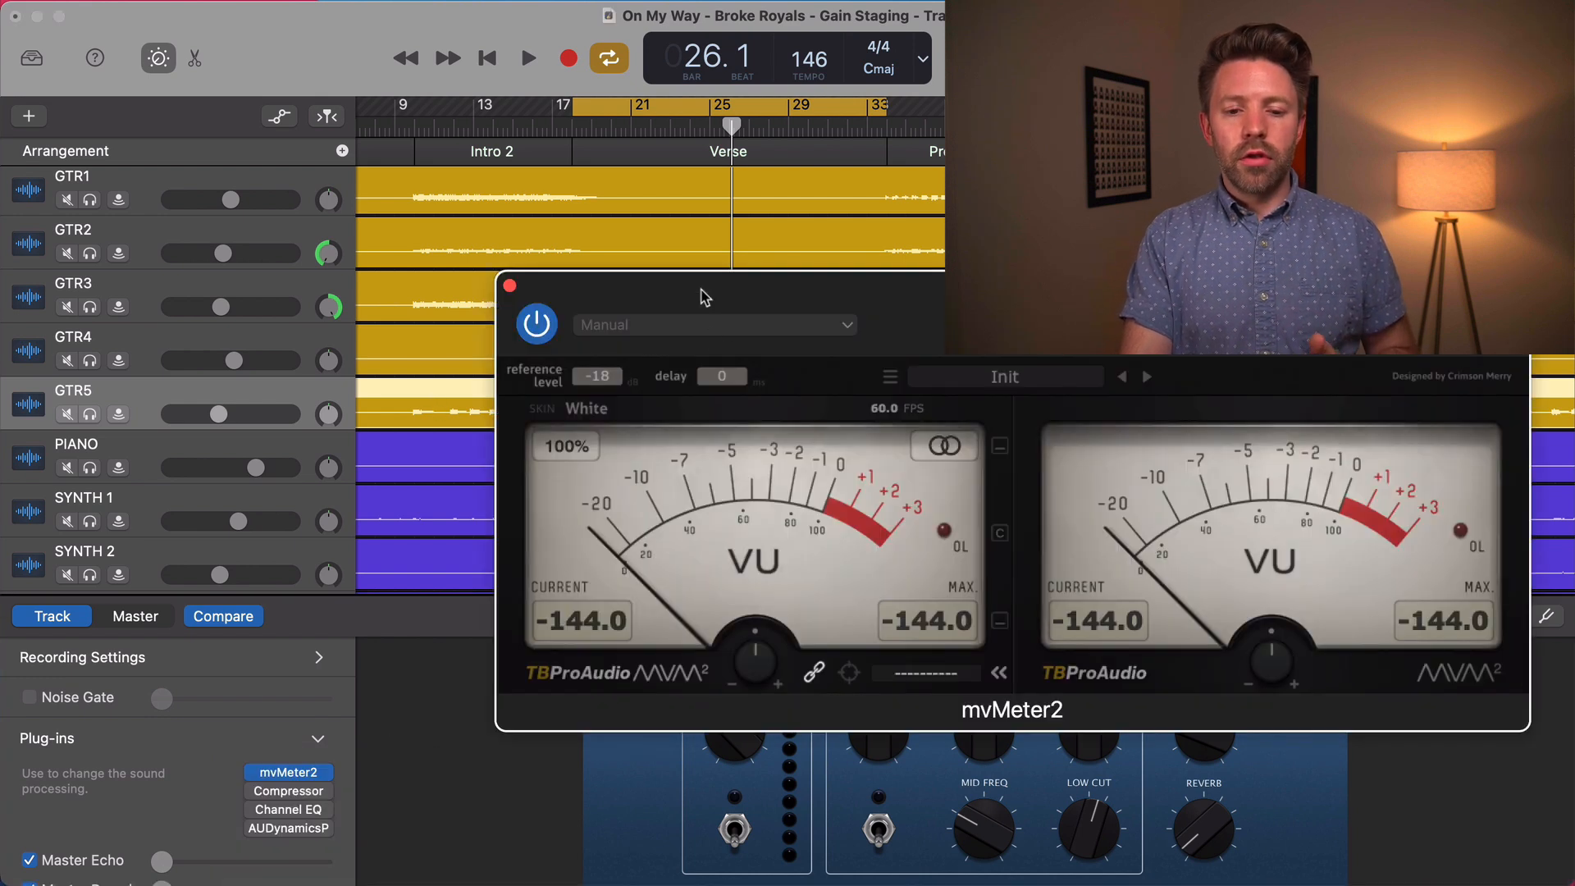
pyautogui.moveTo(704, 296); pyautogui.dragTo(695, 285)
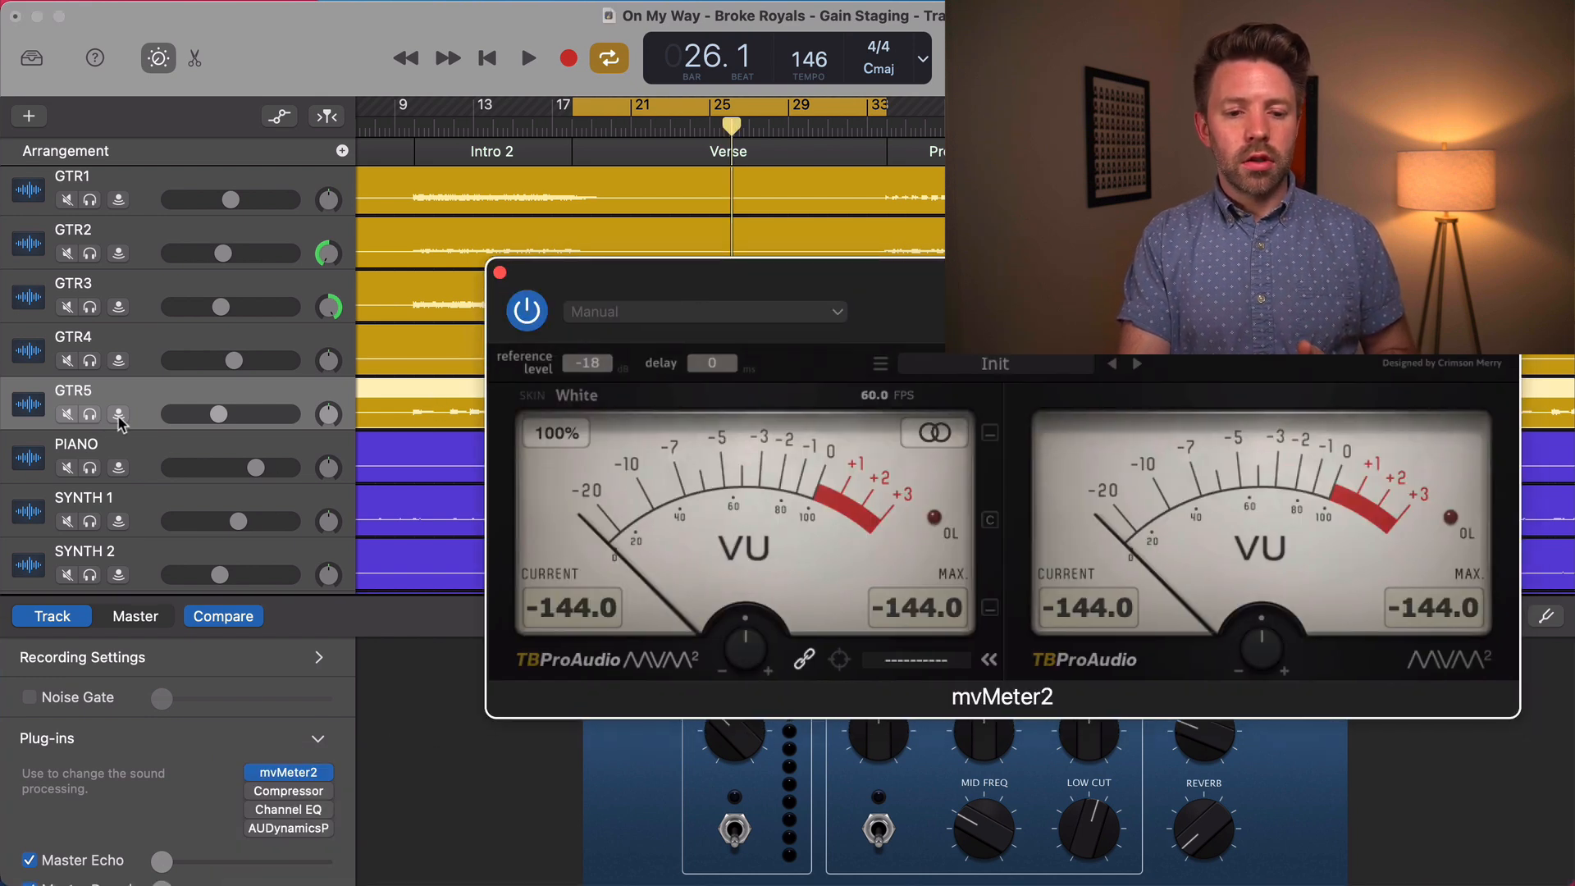
# Solo GTR5 and play part of the verse to check its level on the VU meter
pyautogui.click(90, 415)
pyautogui.press('space')
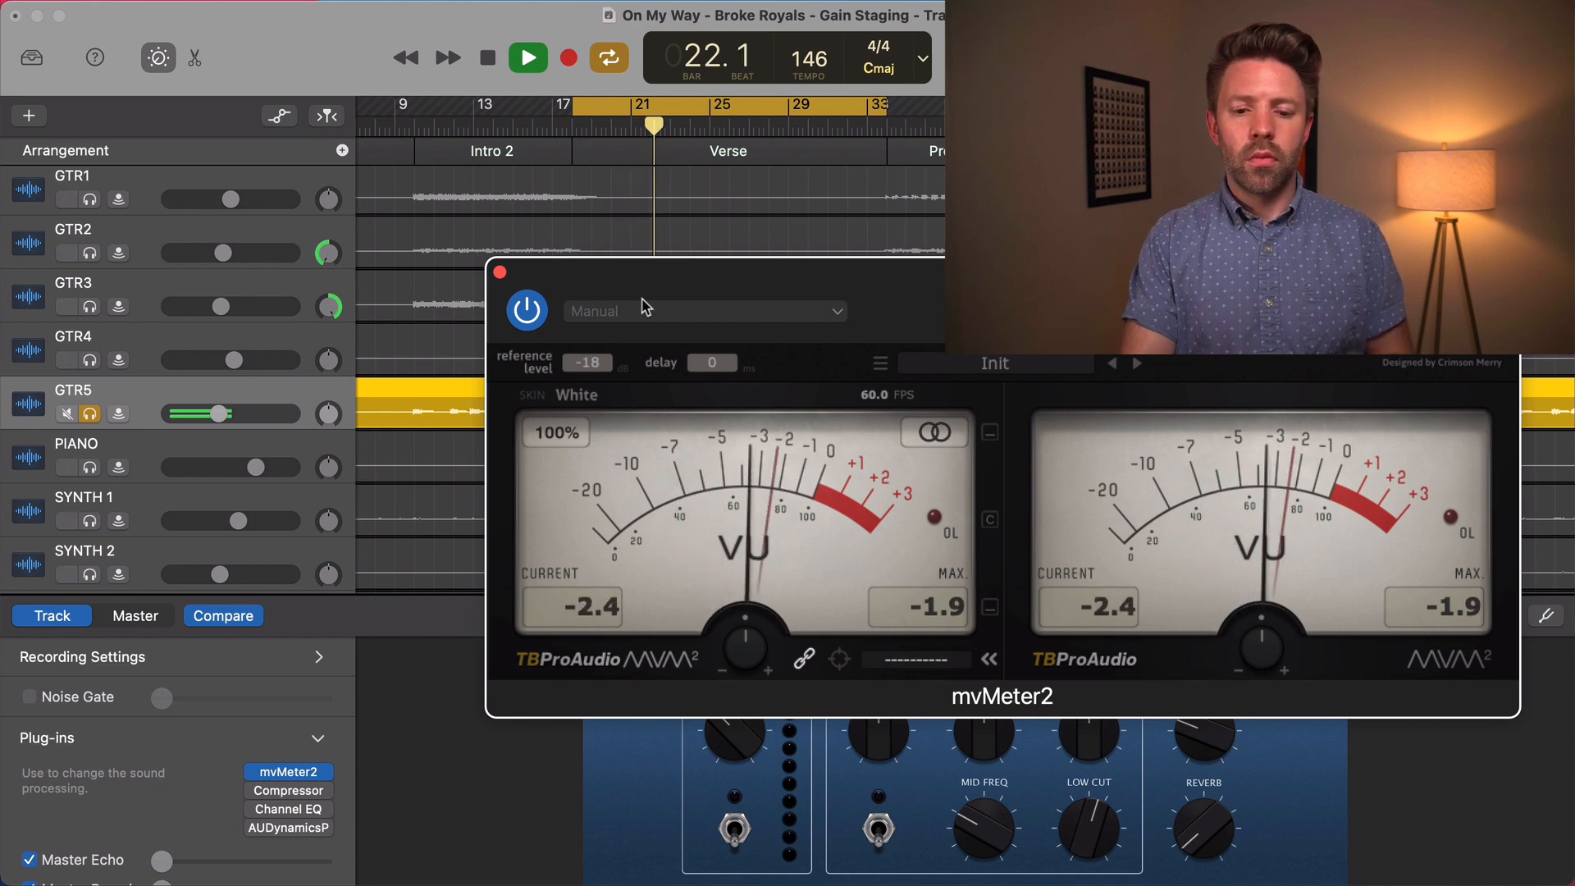
pyautogui.press('space')
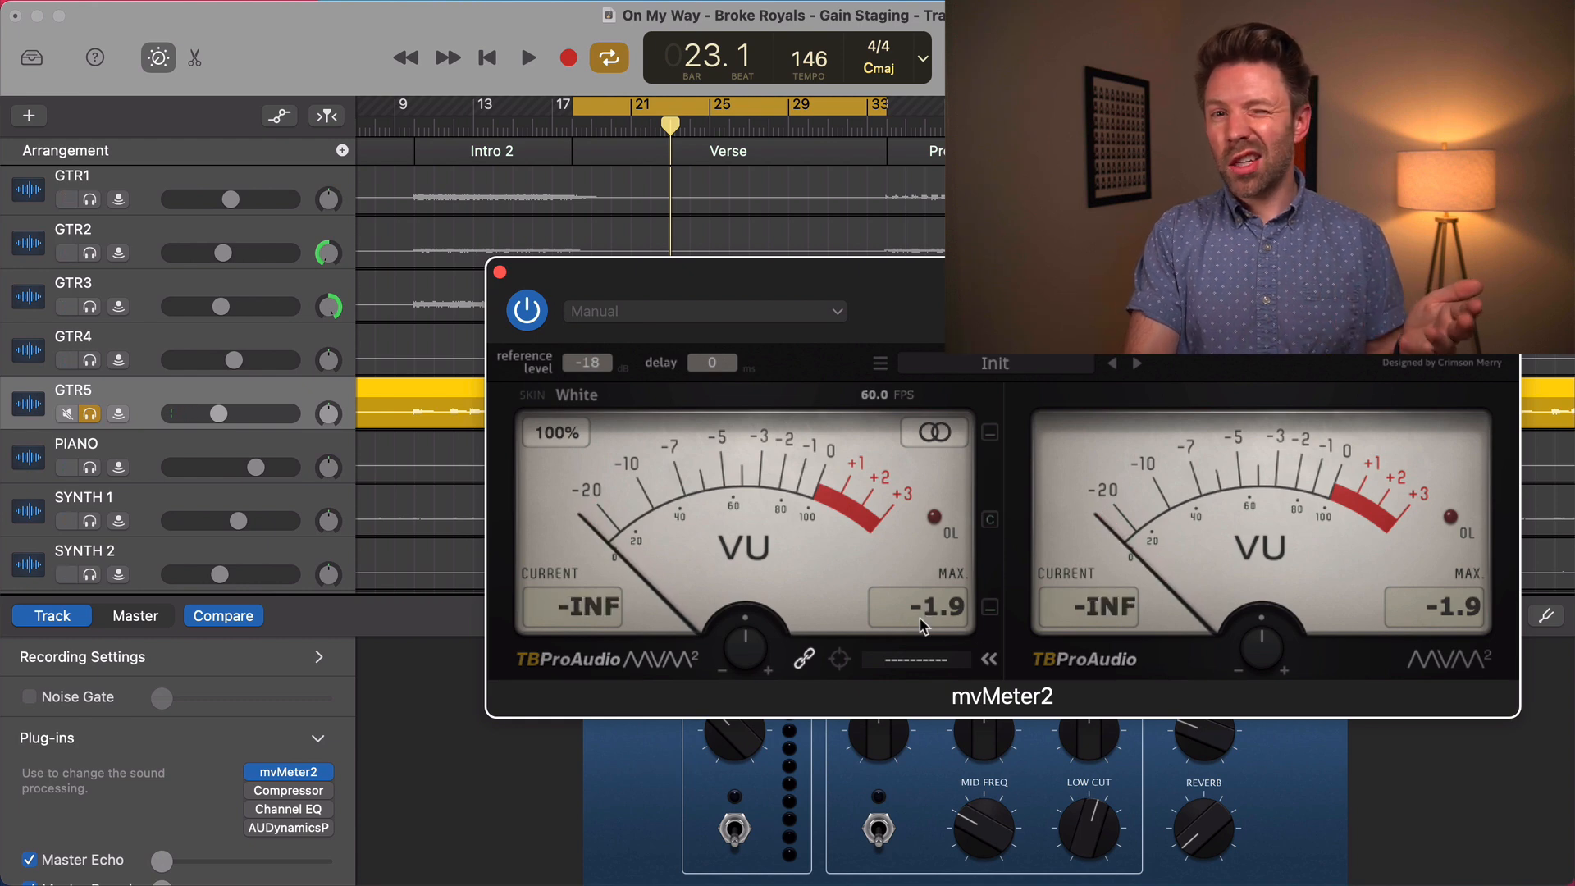
# Raise the mvMeter2 gain on GTR5 slightly, play the verse to recheck the level, and close the meter
pyautogui.moveTo(729, 631)
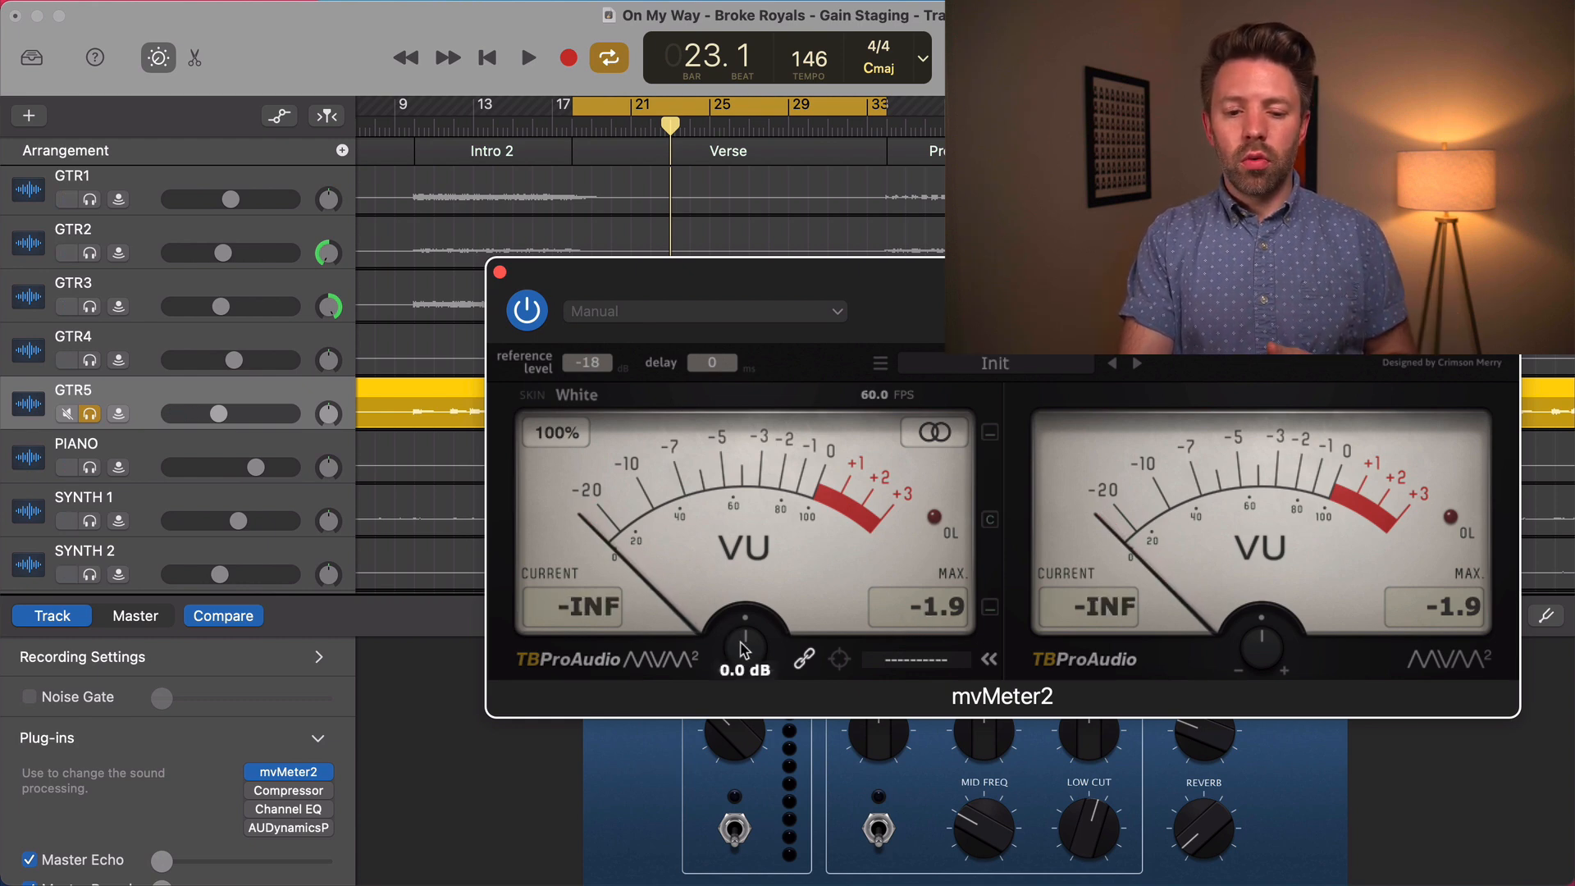
pyautogui.moveTo(745, 646); pyautogui.dragTo(744, 642)
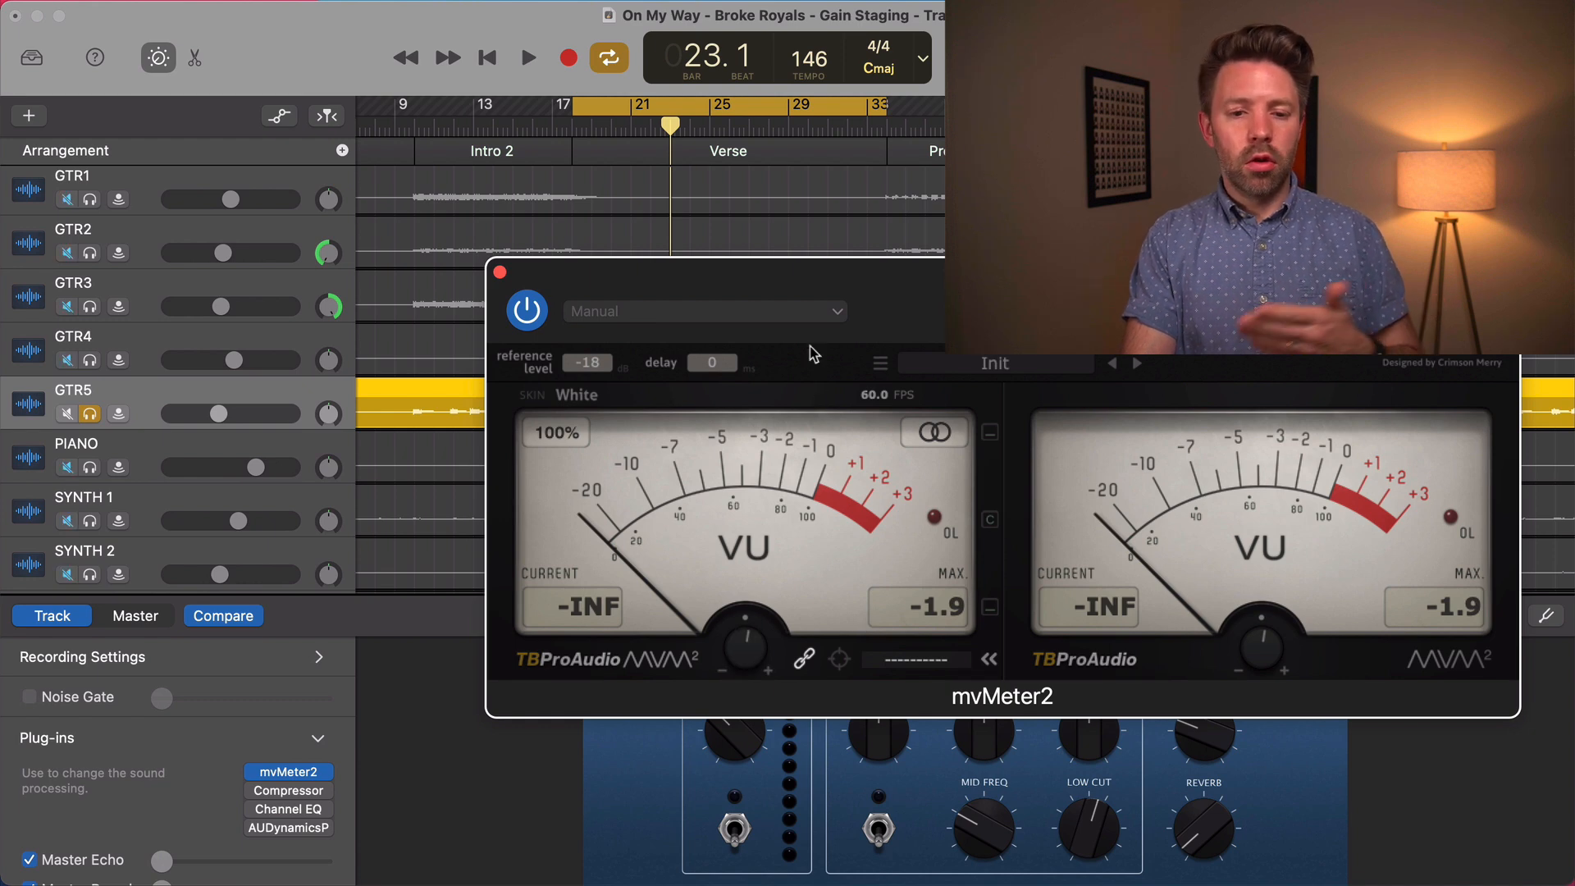
pyautogui.press('space')
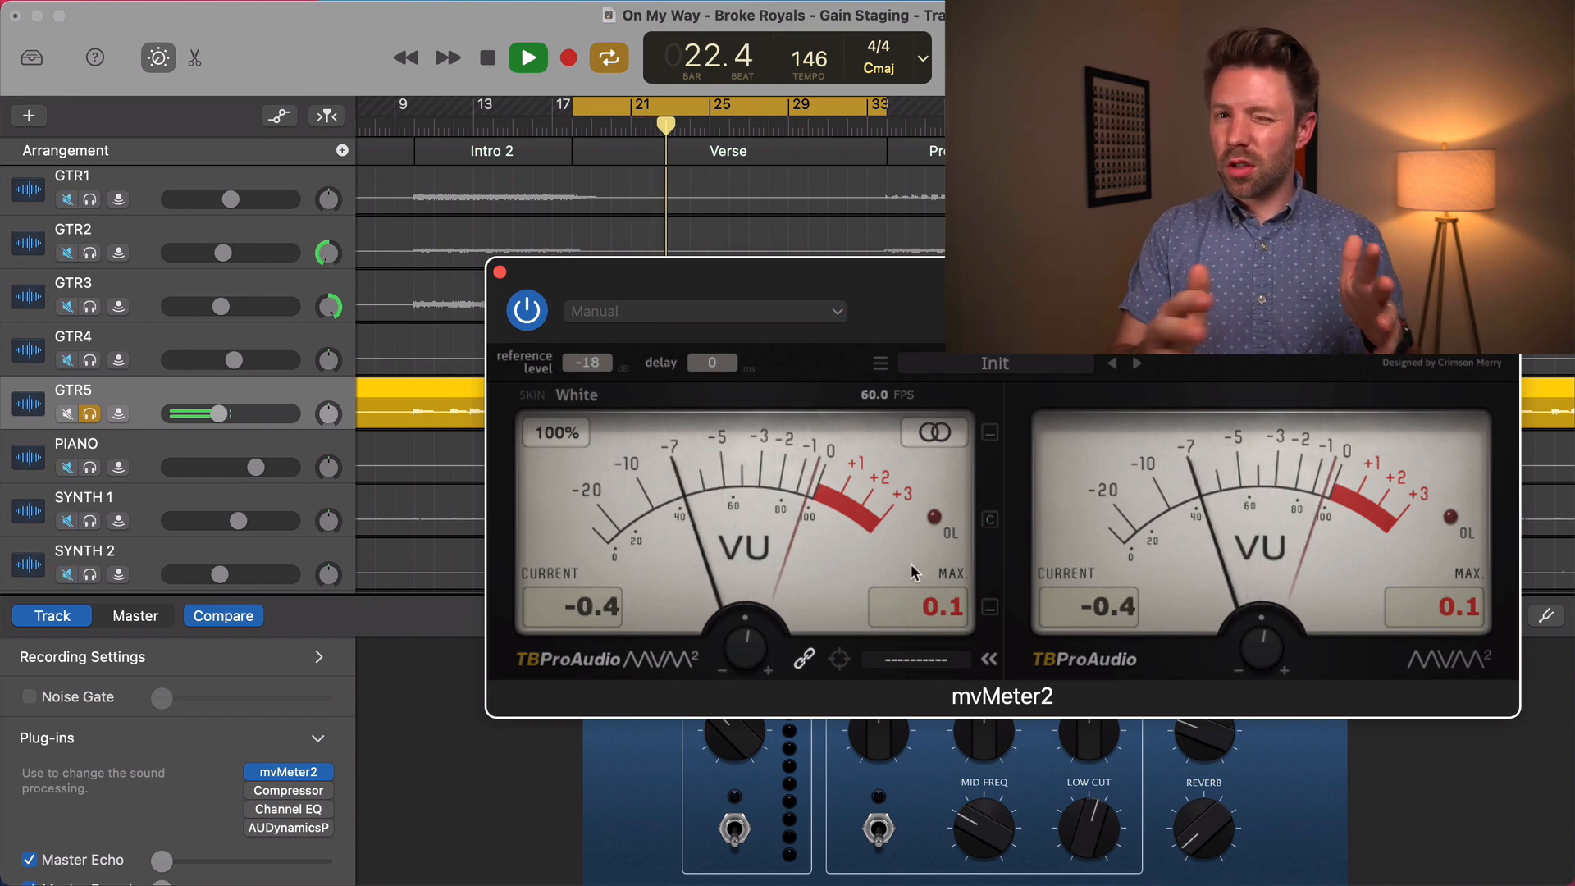
pyautogui.press('space')
pyautogui.click(499, 272)
# Examine the GTR5 waveform along the timeline for differences in loudness between the song sections
pyautogui.hscroll(10, 819, 362)
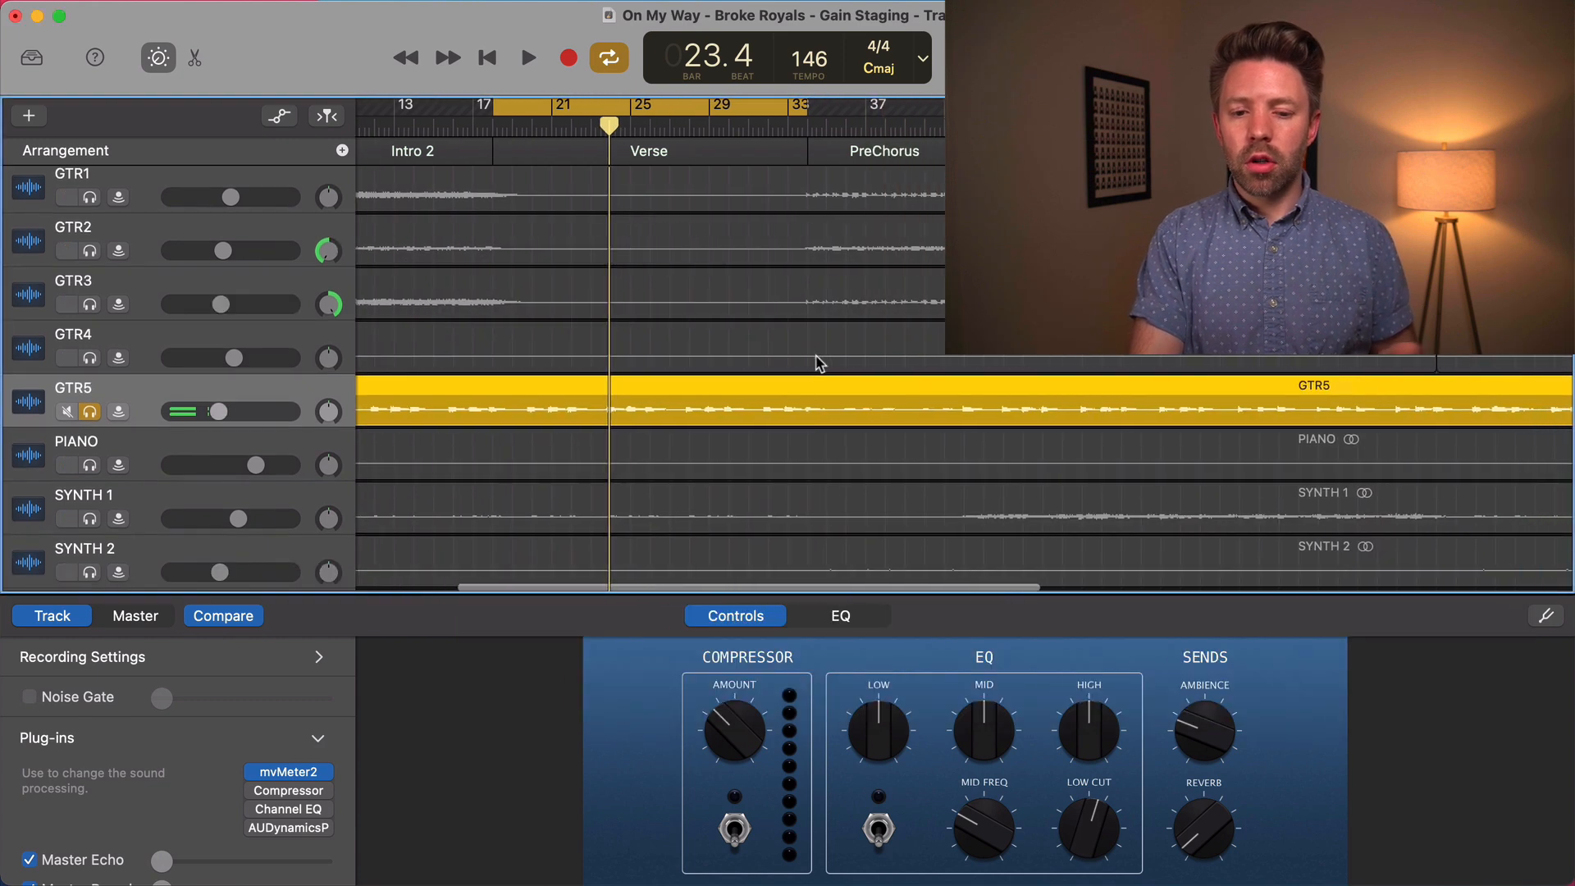
pyautogui.hscroll(-15, 819, 362)
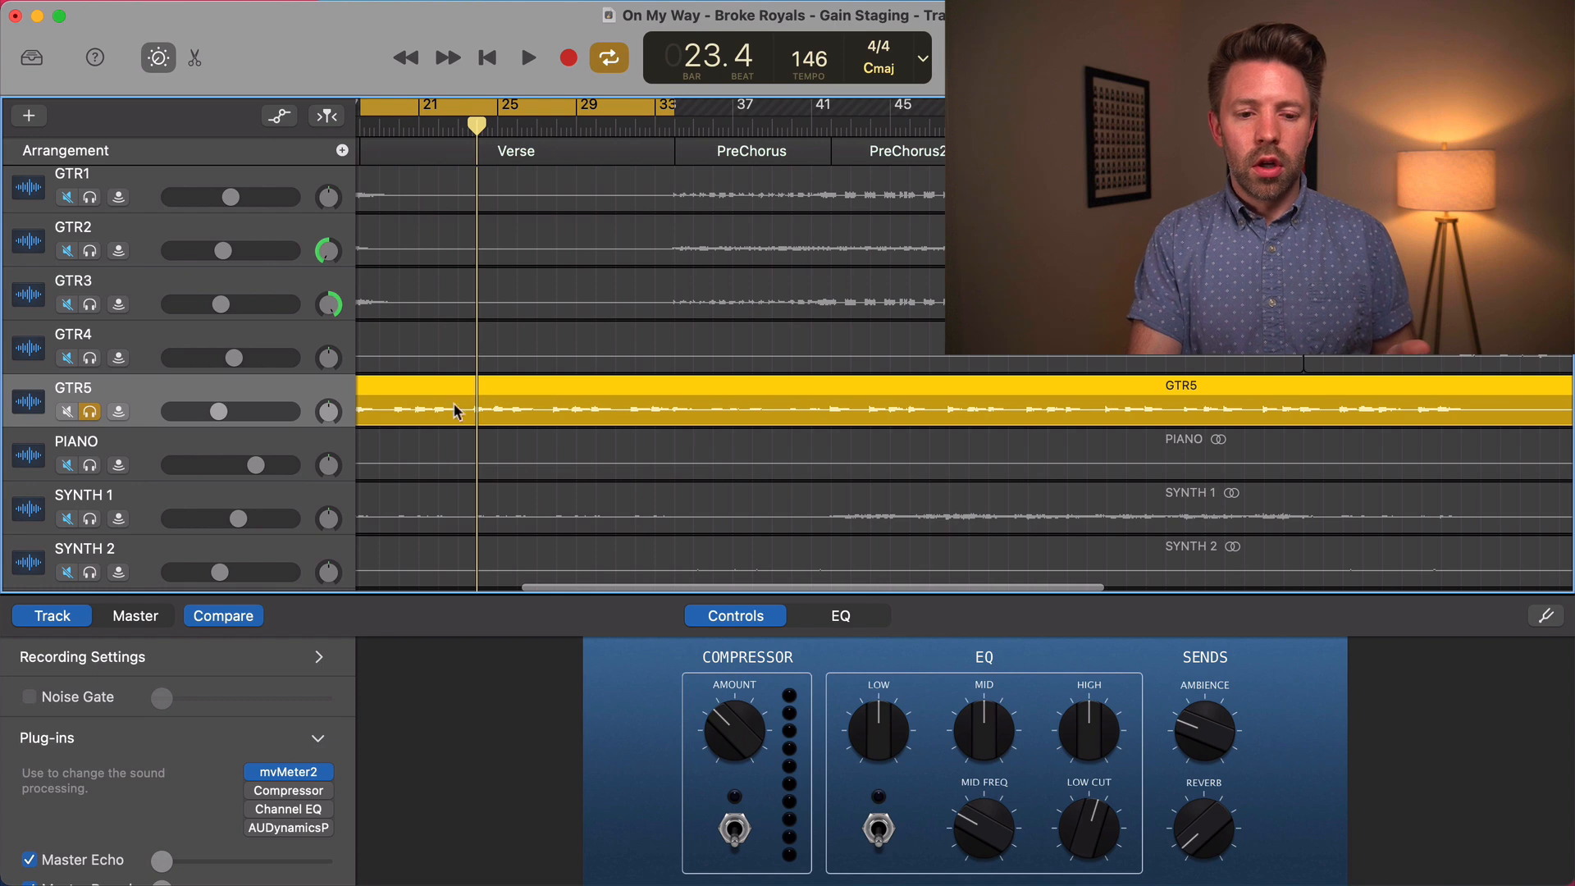
pyautogui.hscroll(8, 696, 414)
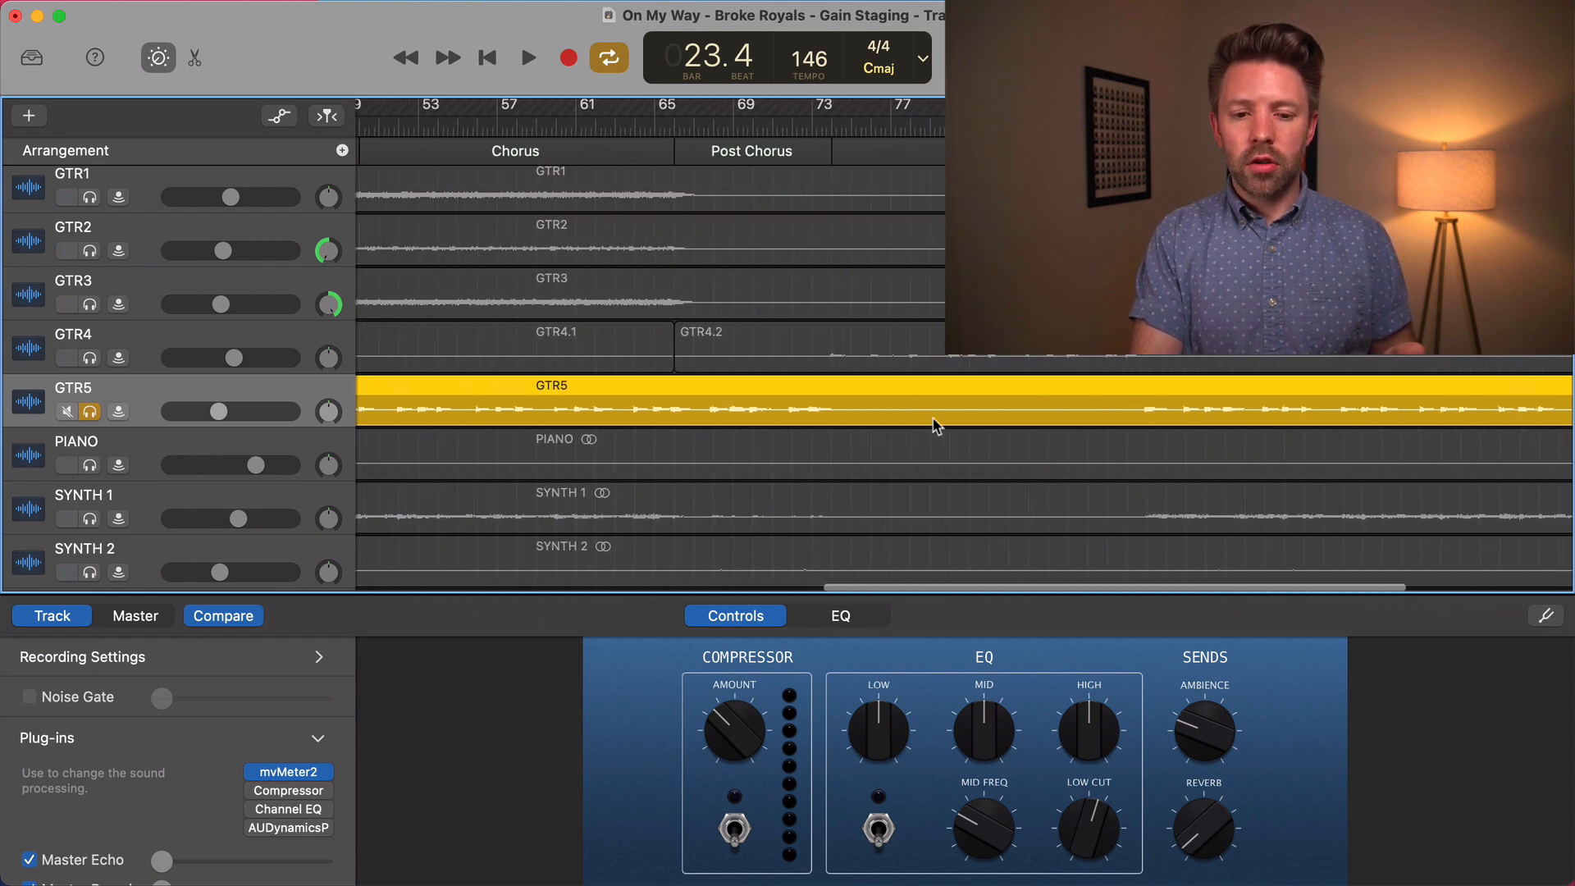
pyautogui.hscroll(-15, 937, 425)
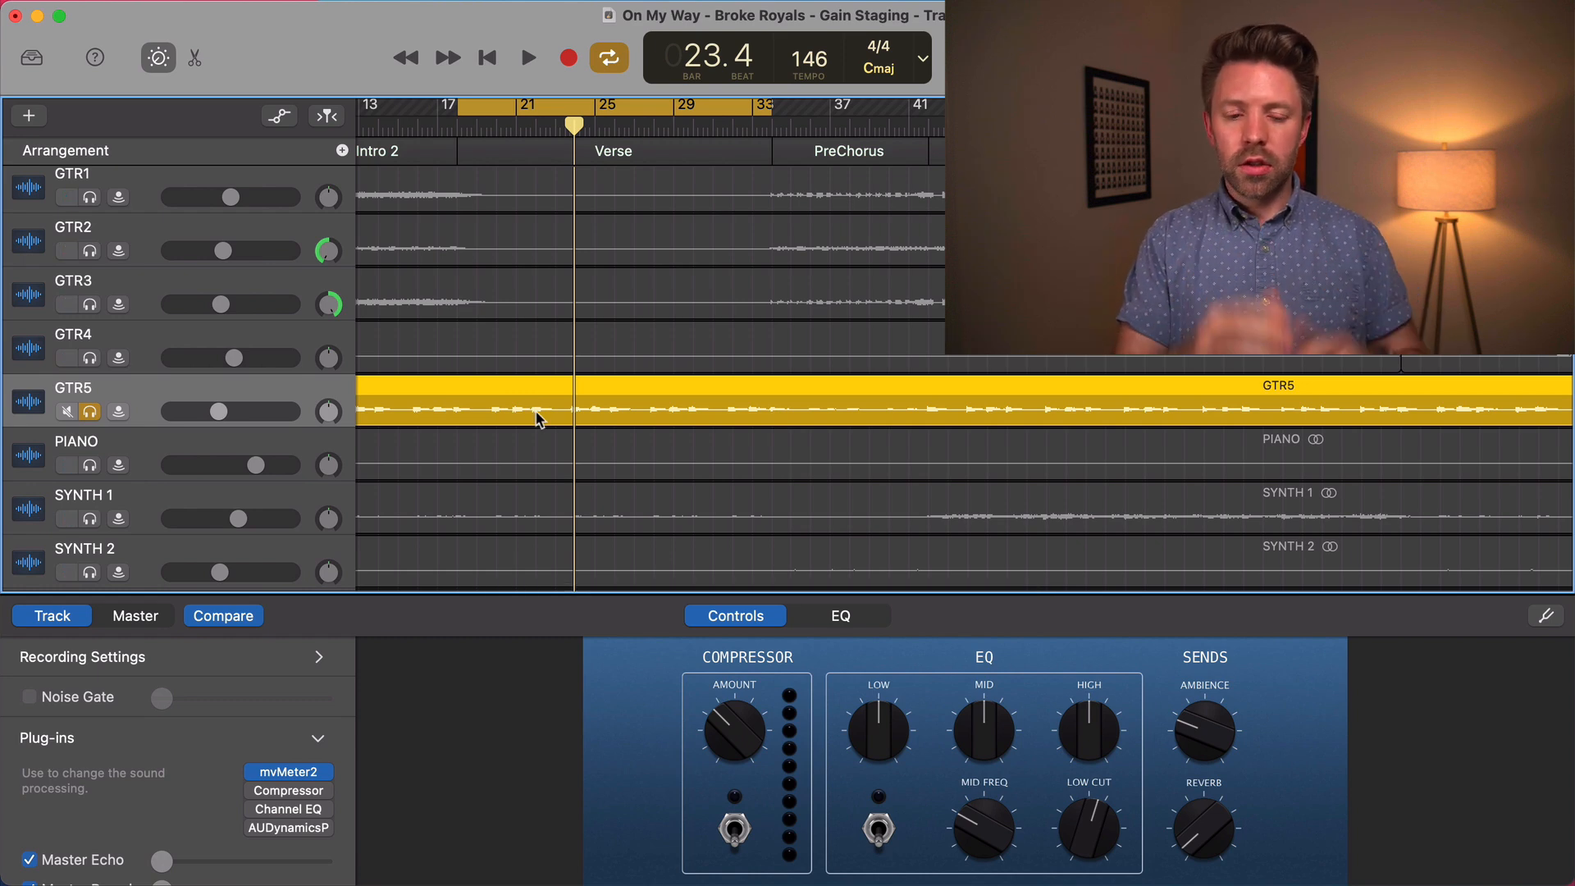
pyautogui.hscroll(-3, 562, 344)
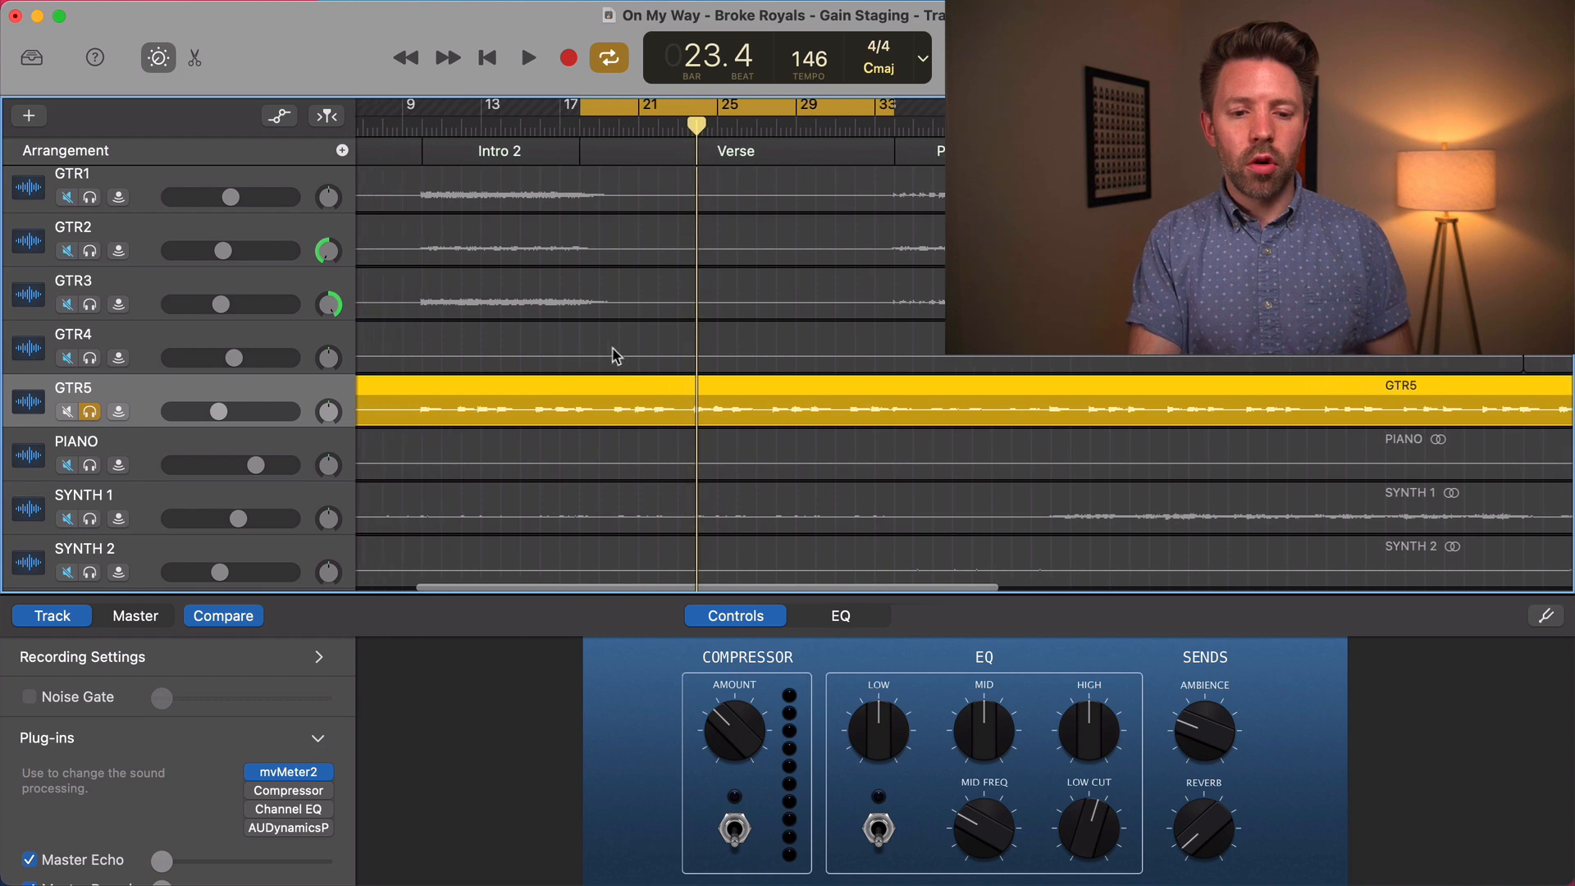
pyautogui.hscroll(6, 637, 362)
pyautogui.hscroll(-5, 637, 363)
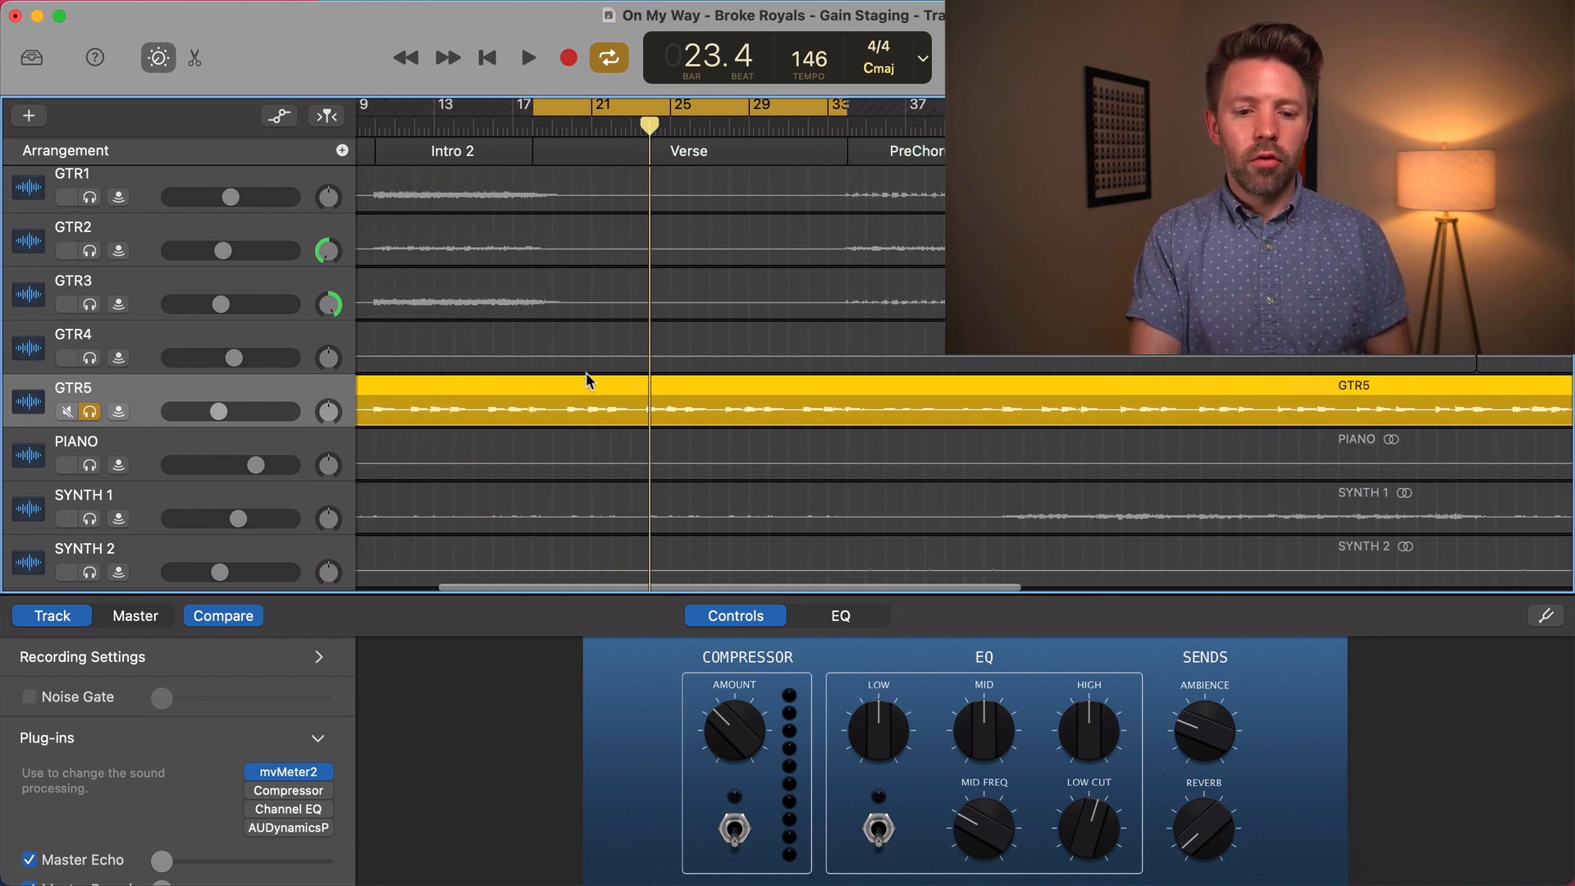
# Recheck the mvMeter2 window on GTR5, close it, and turn off the GTR5 solo
pyautogui.click(295, 772)
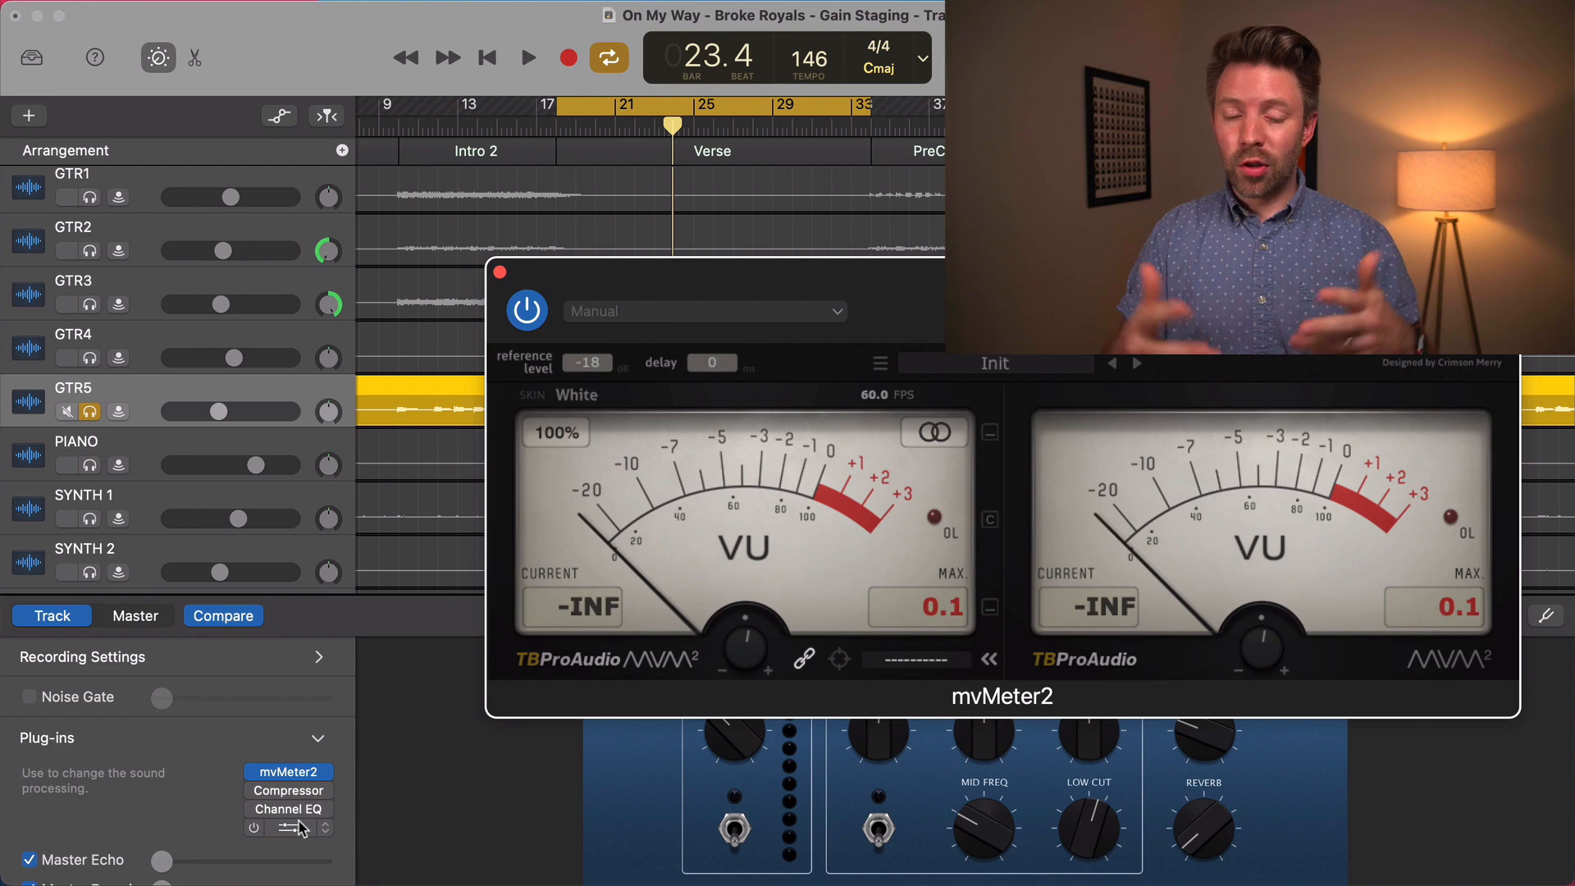
pyautogui.click(499, 271)
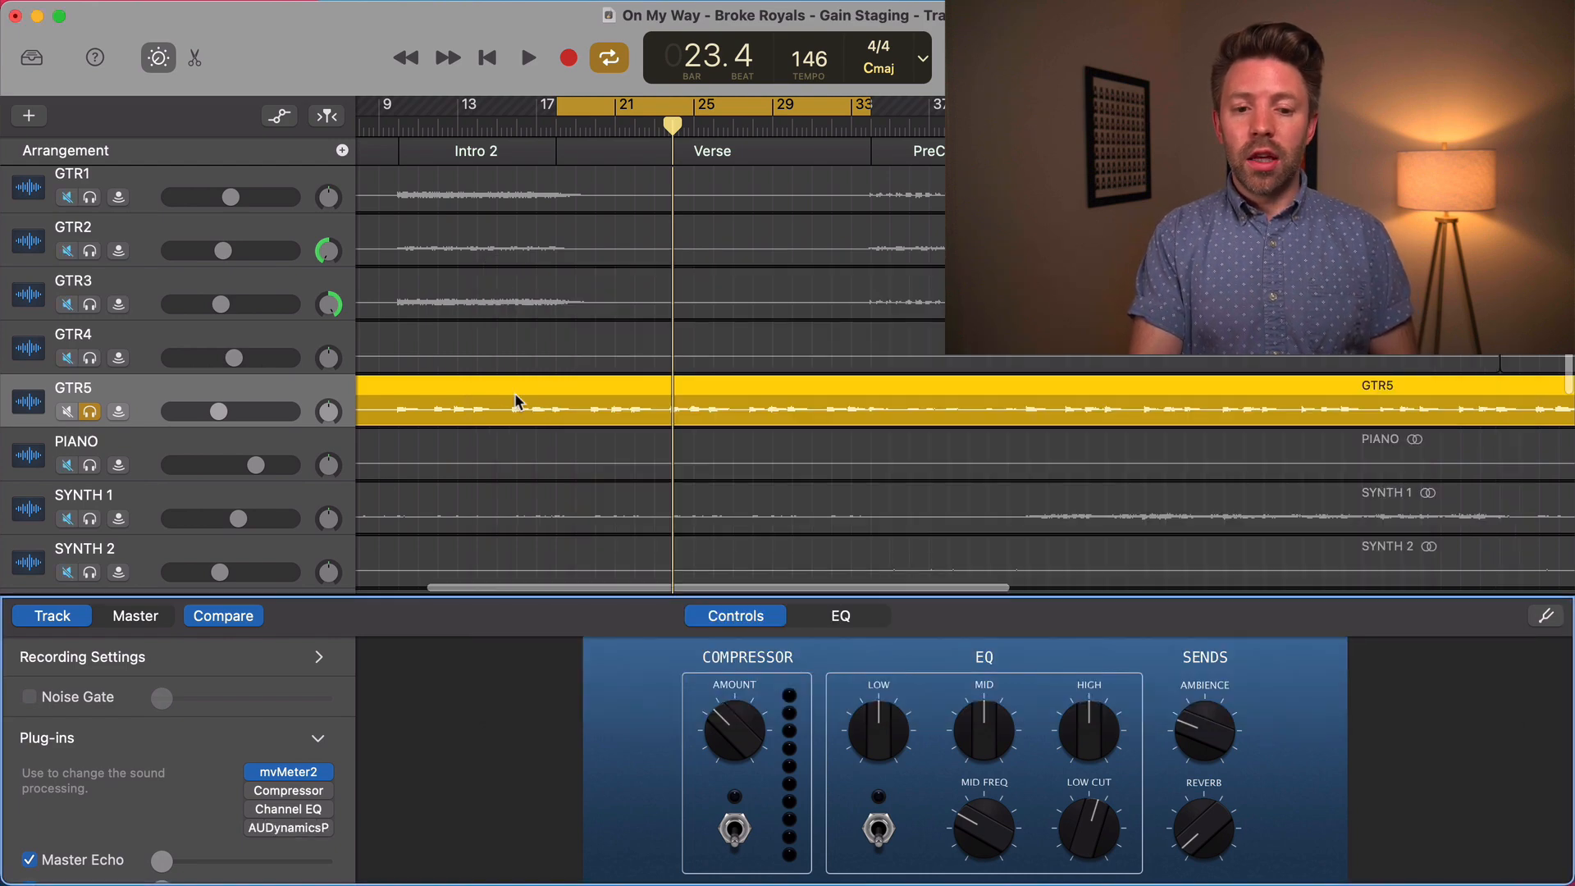
pyautogui.scroll(10, 517, 403)
pyautogui.scroll(7, 517, 402)
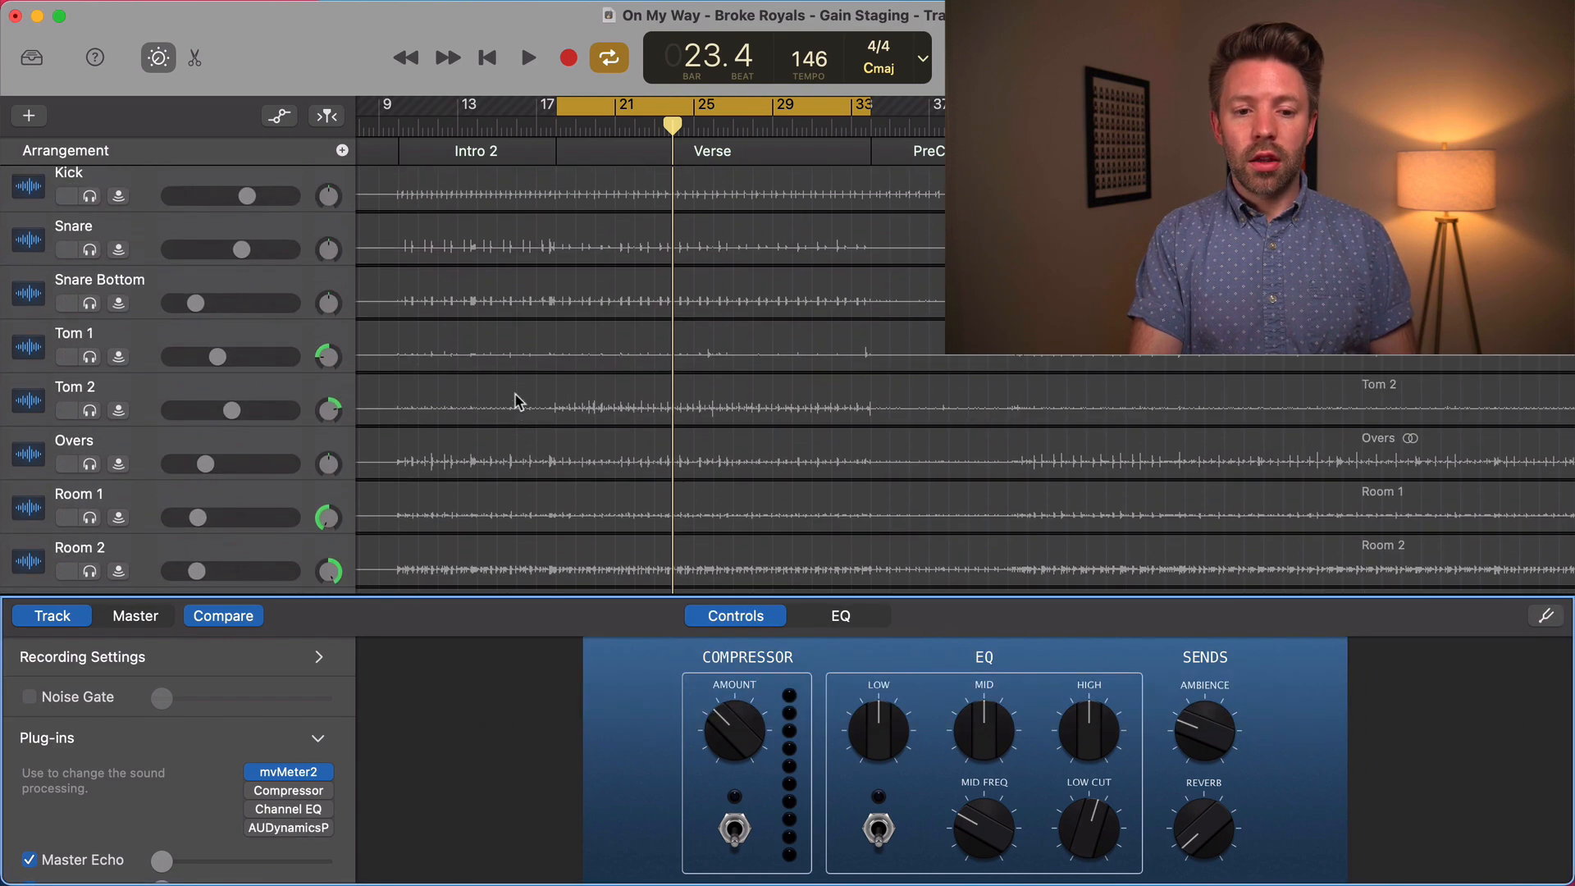
pyautogui.scroll(-12, 517, 402)
pyautogui.scroll(-2, 515, 401)
pyautogui.scroll(4, 515, 400)
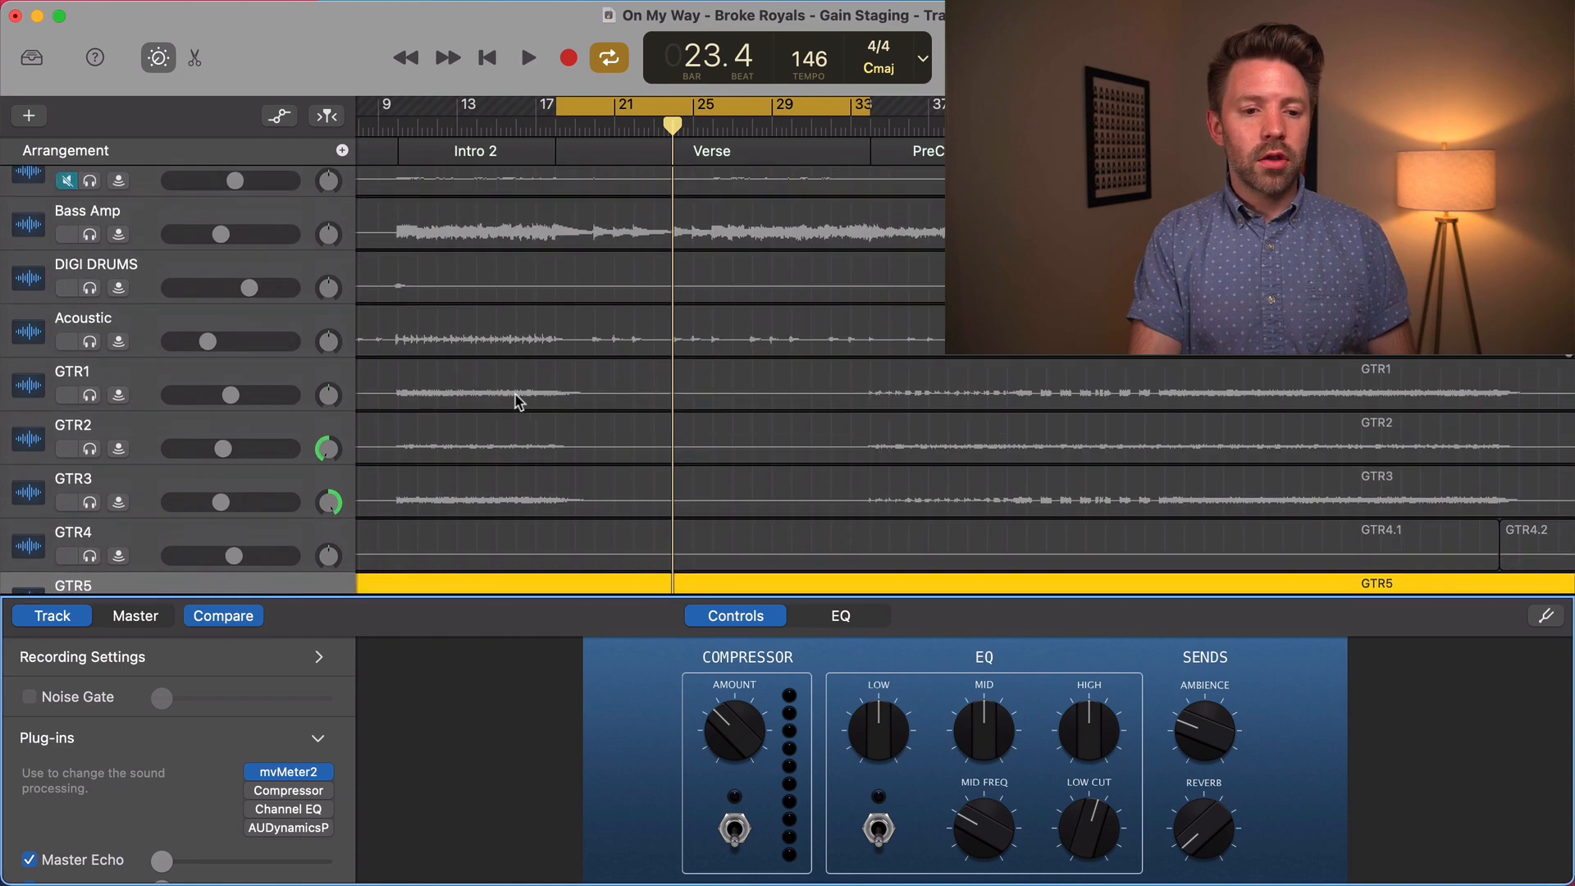
pyautogui.press('super+a')
# Select and solo the Bass Amp track and insert mvMeter2 in its first plug-in slot, ahead of Channel EQ
pyautogui.scroll(2, 174, 429)
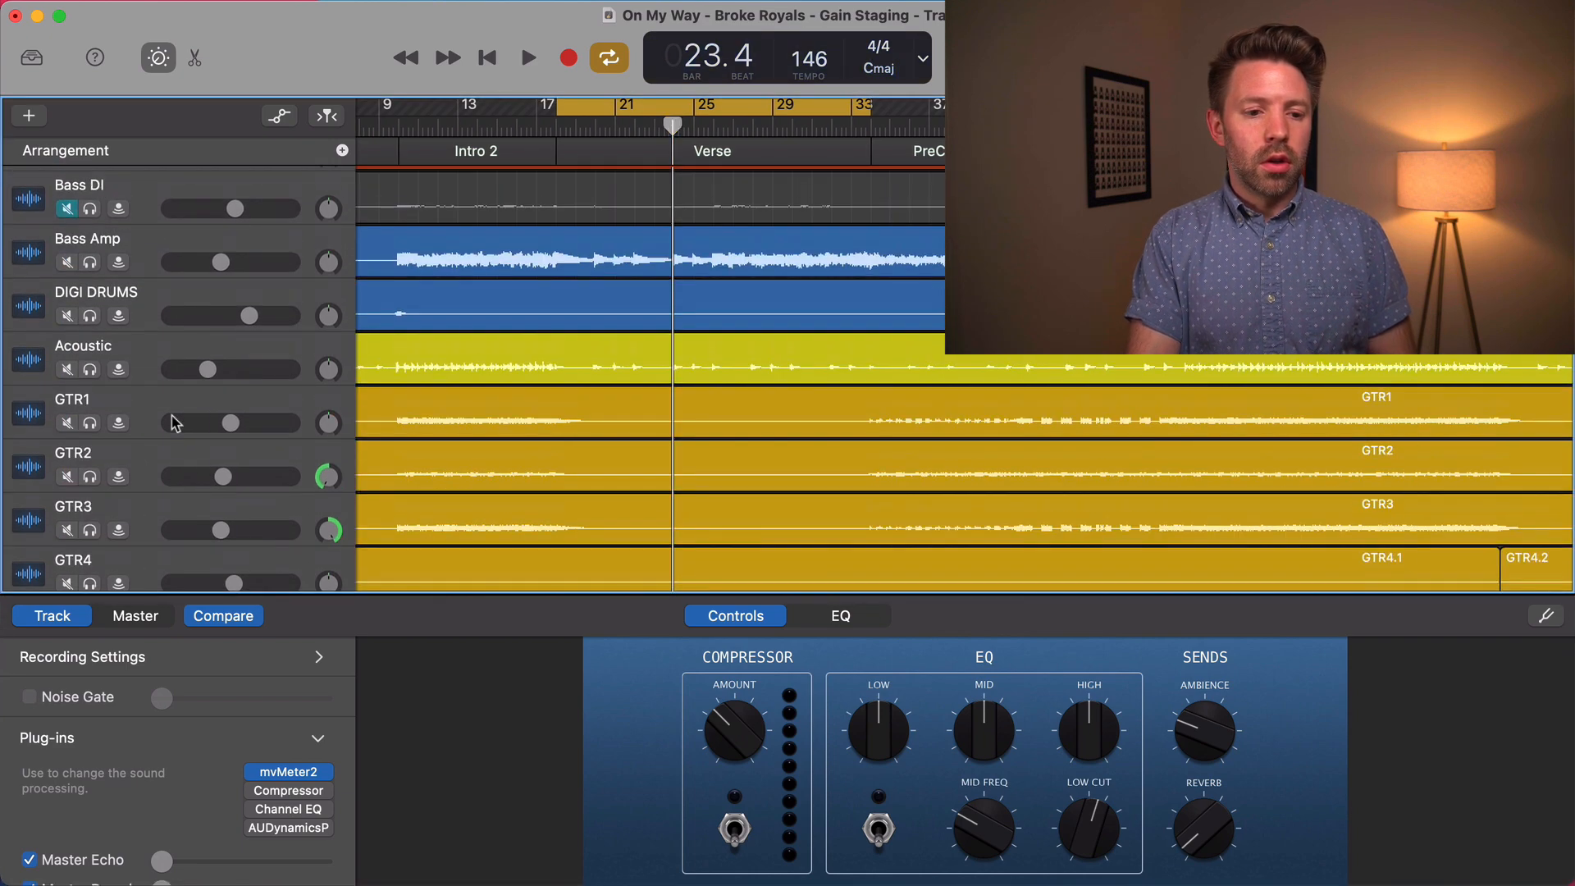
pyautogui.click(140, 254)
pyautogui.click(90, 262)
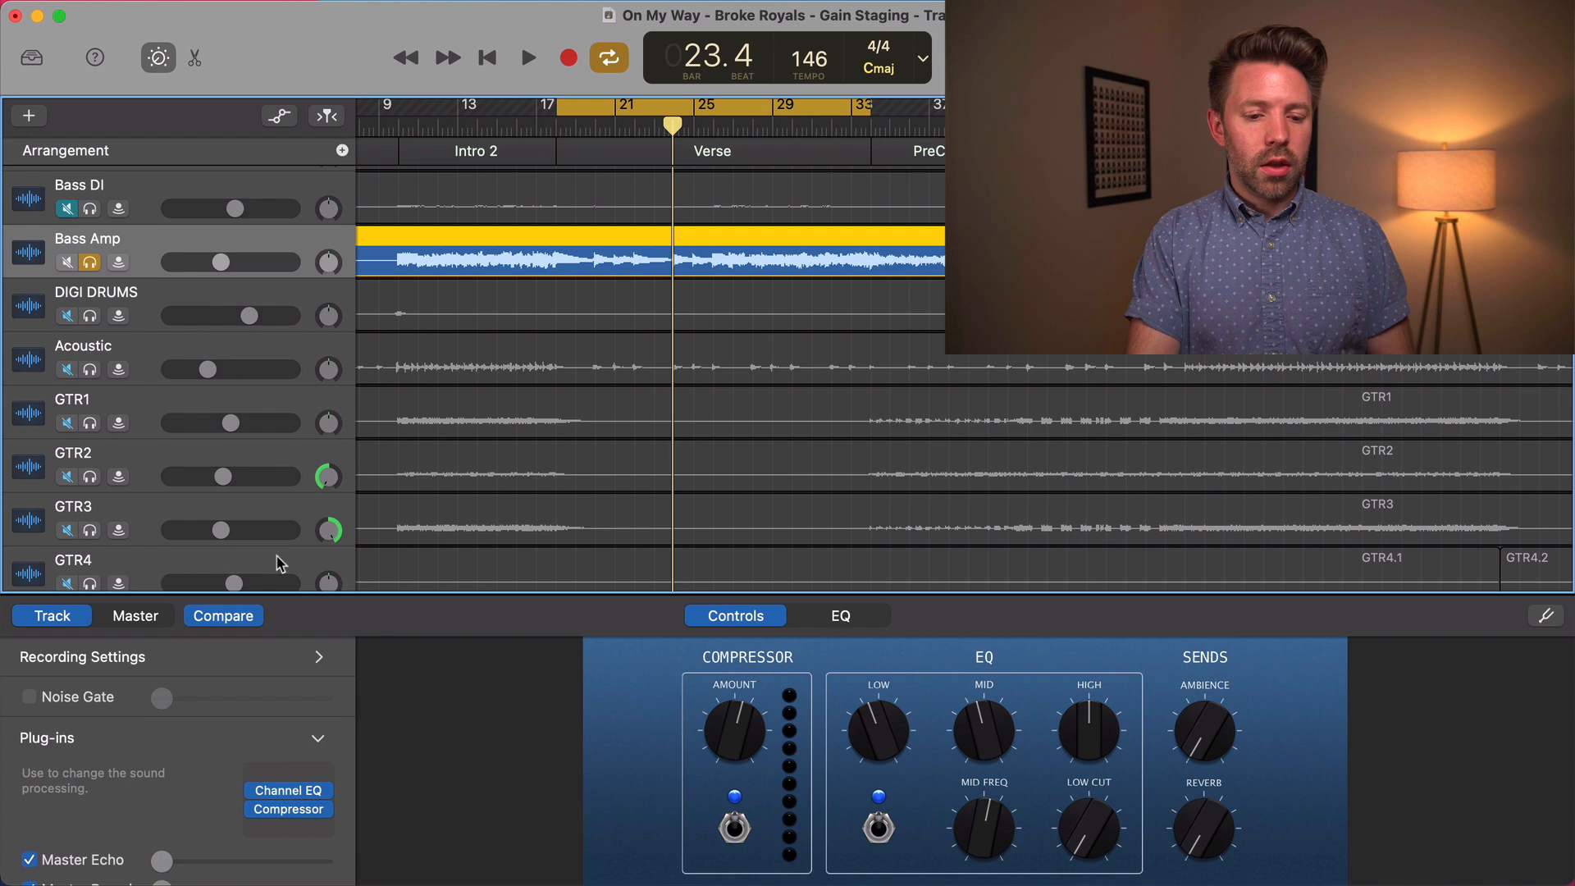
pyautogui.click(296, 772)
pyautogui.click(310, 823)
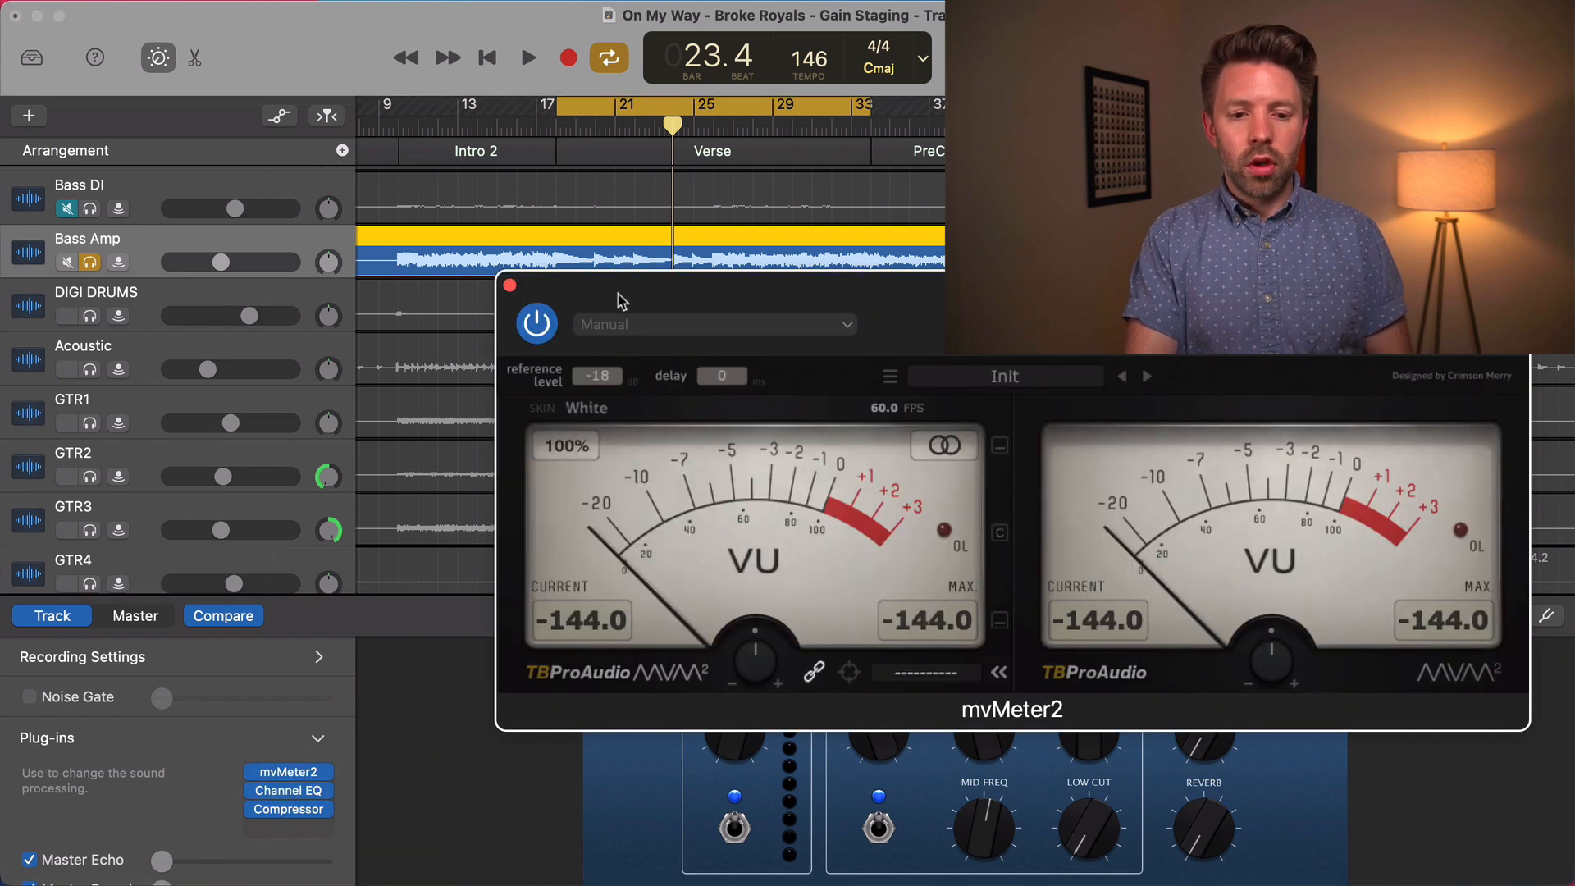
# Play the verse, lower the mvMeter2 gain on Bass Amp until the needle sits around 0 VU, and close the meter
pyautogui.press('space')
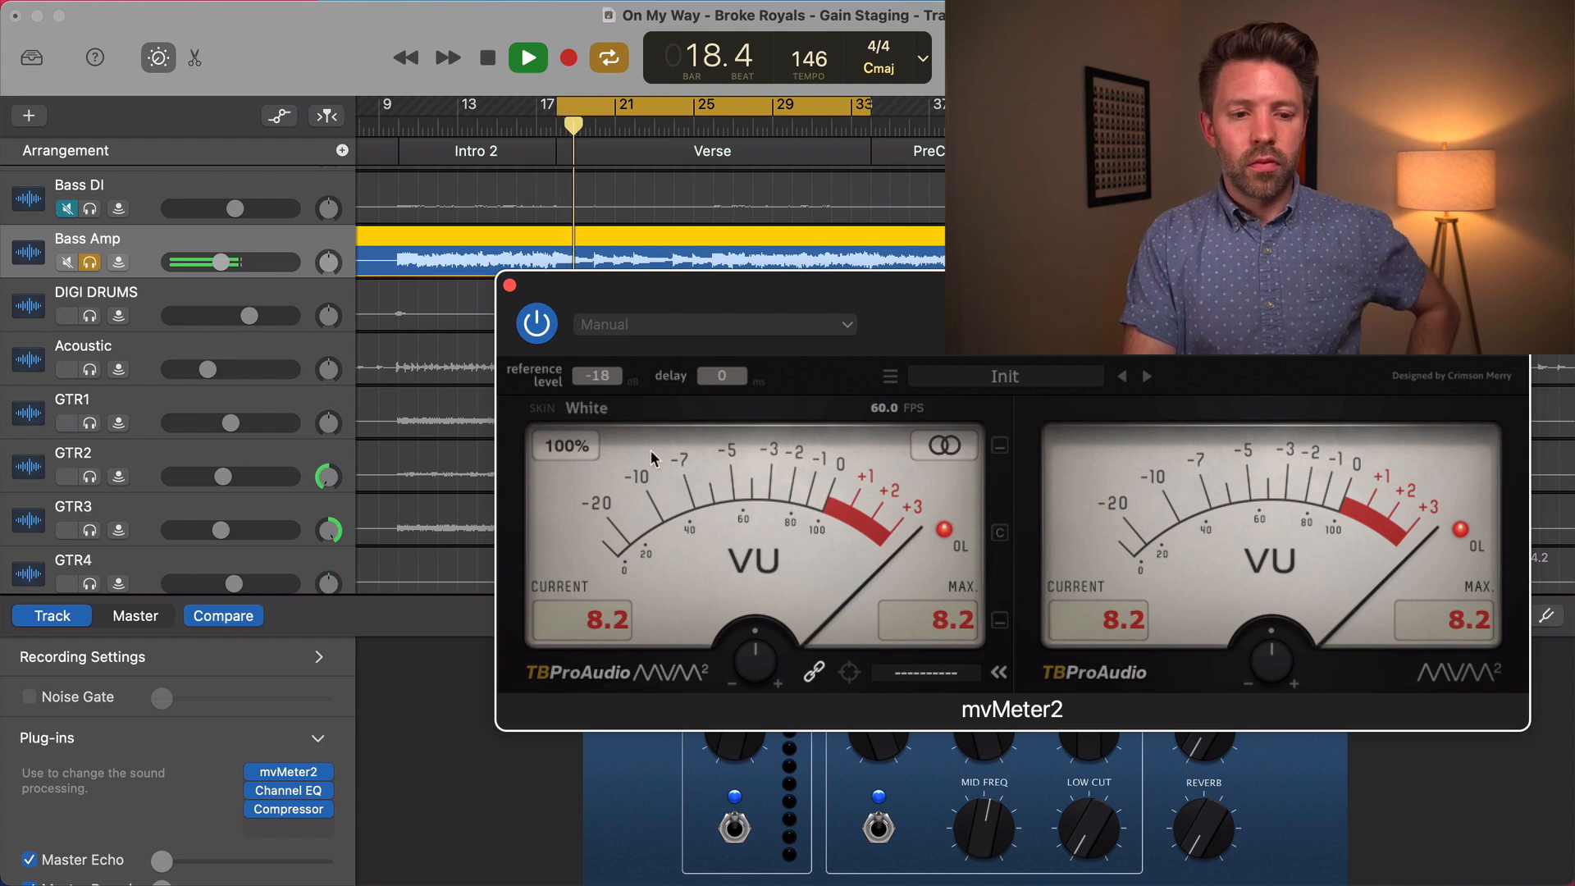
pyautogui.moveTo(763, 671)
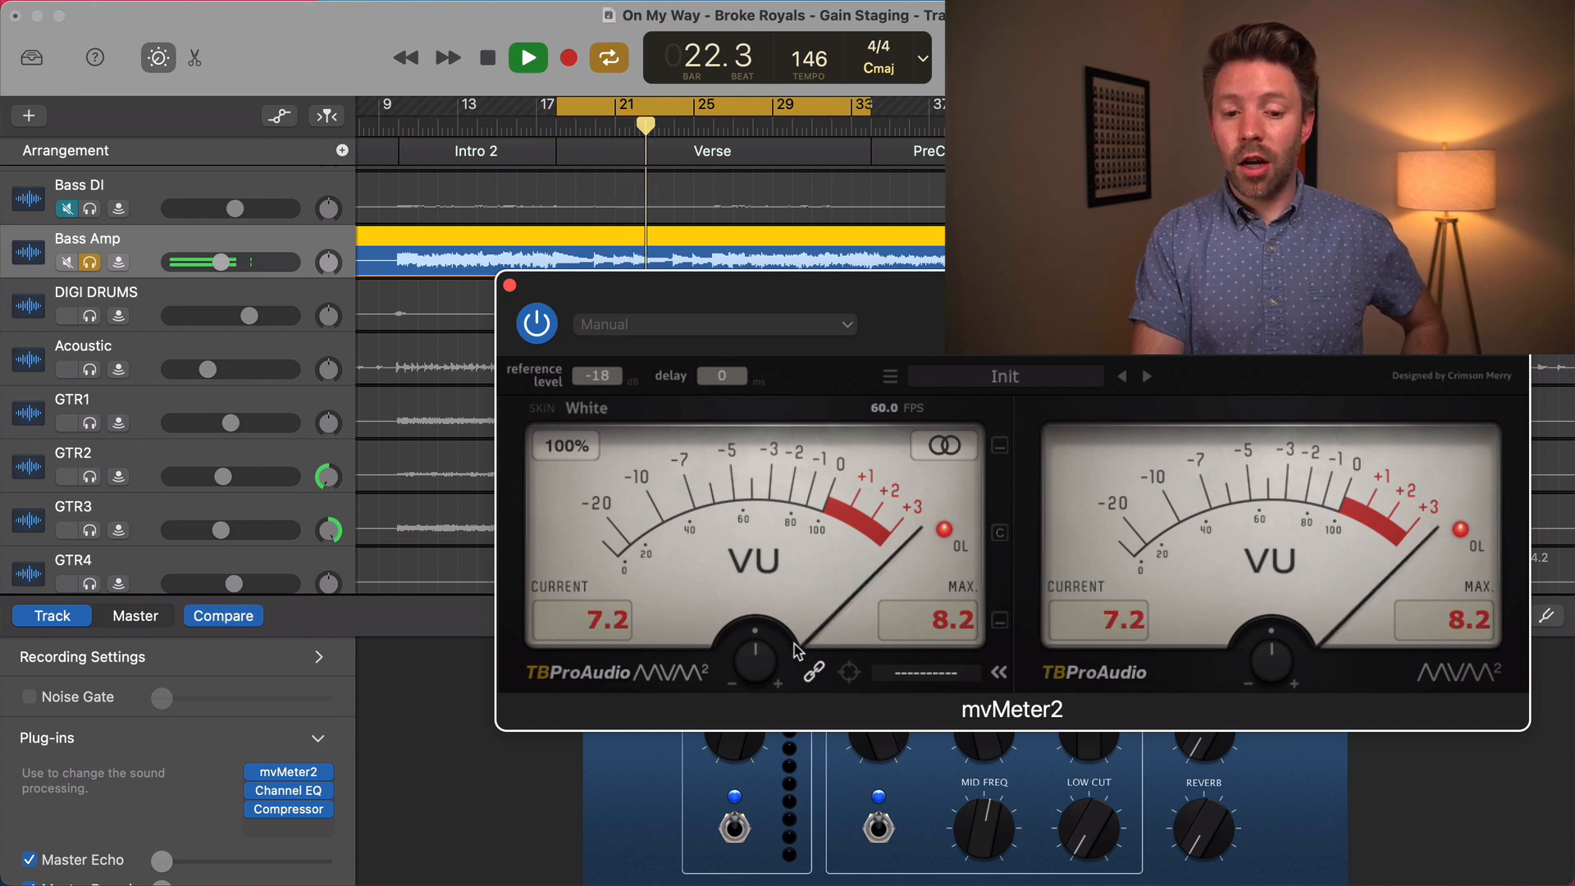
pyautogui.moveTo(751, 663); pyautogui.dragTo(744, 716)
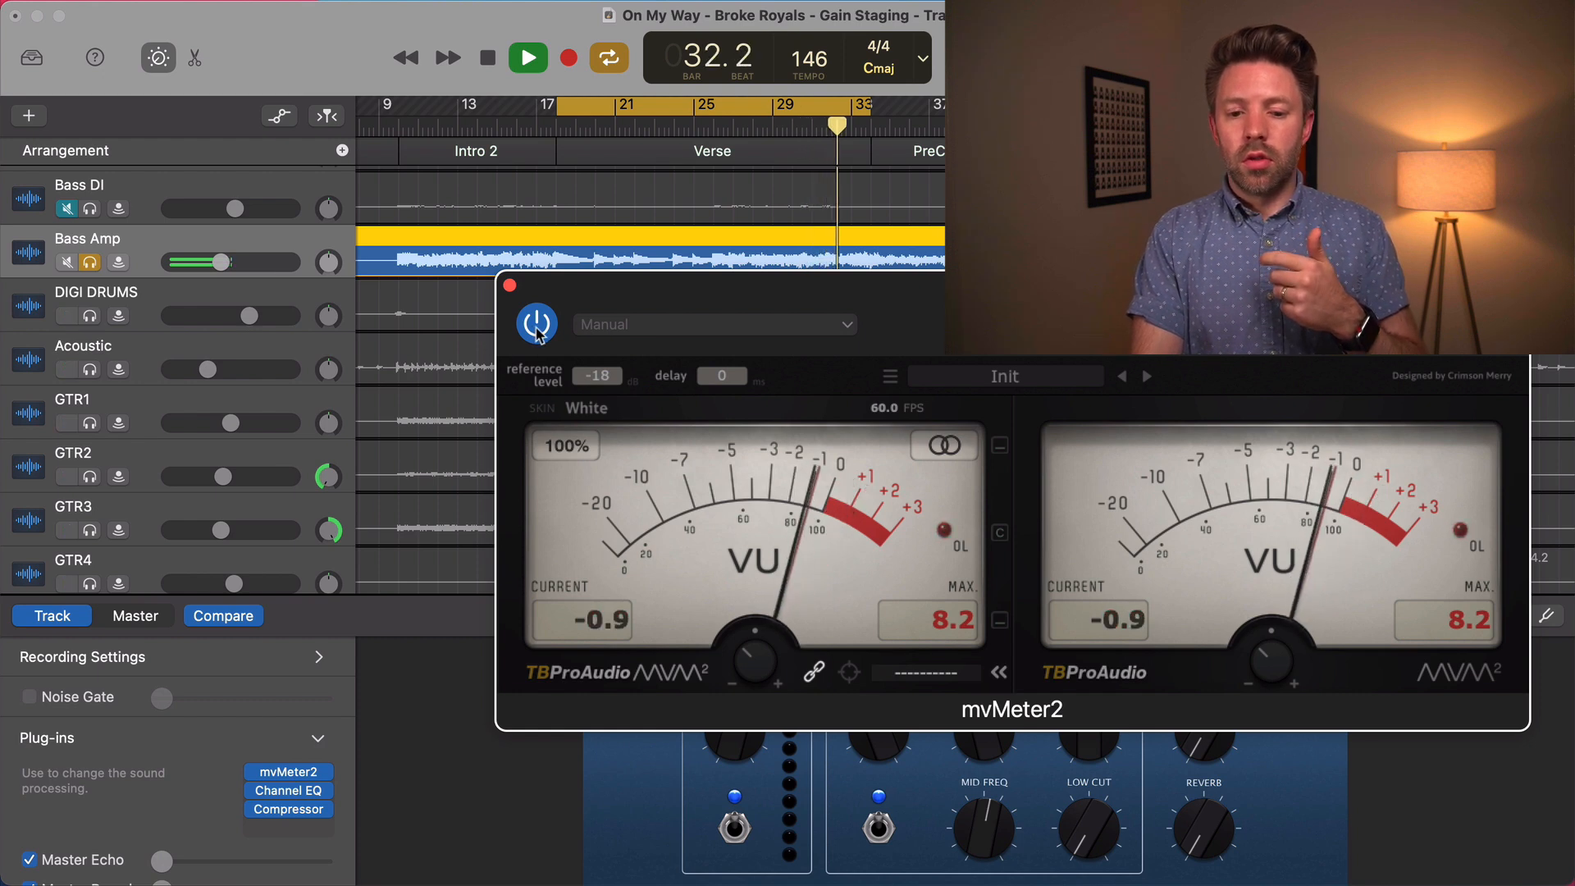
pyautogui.press('space')
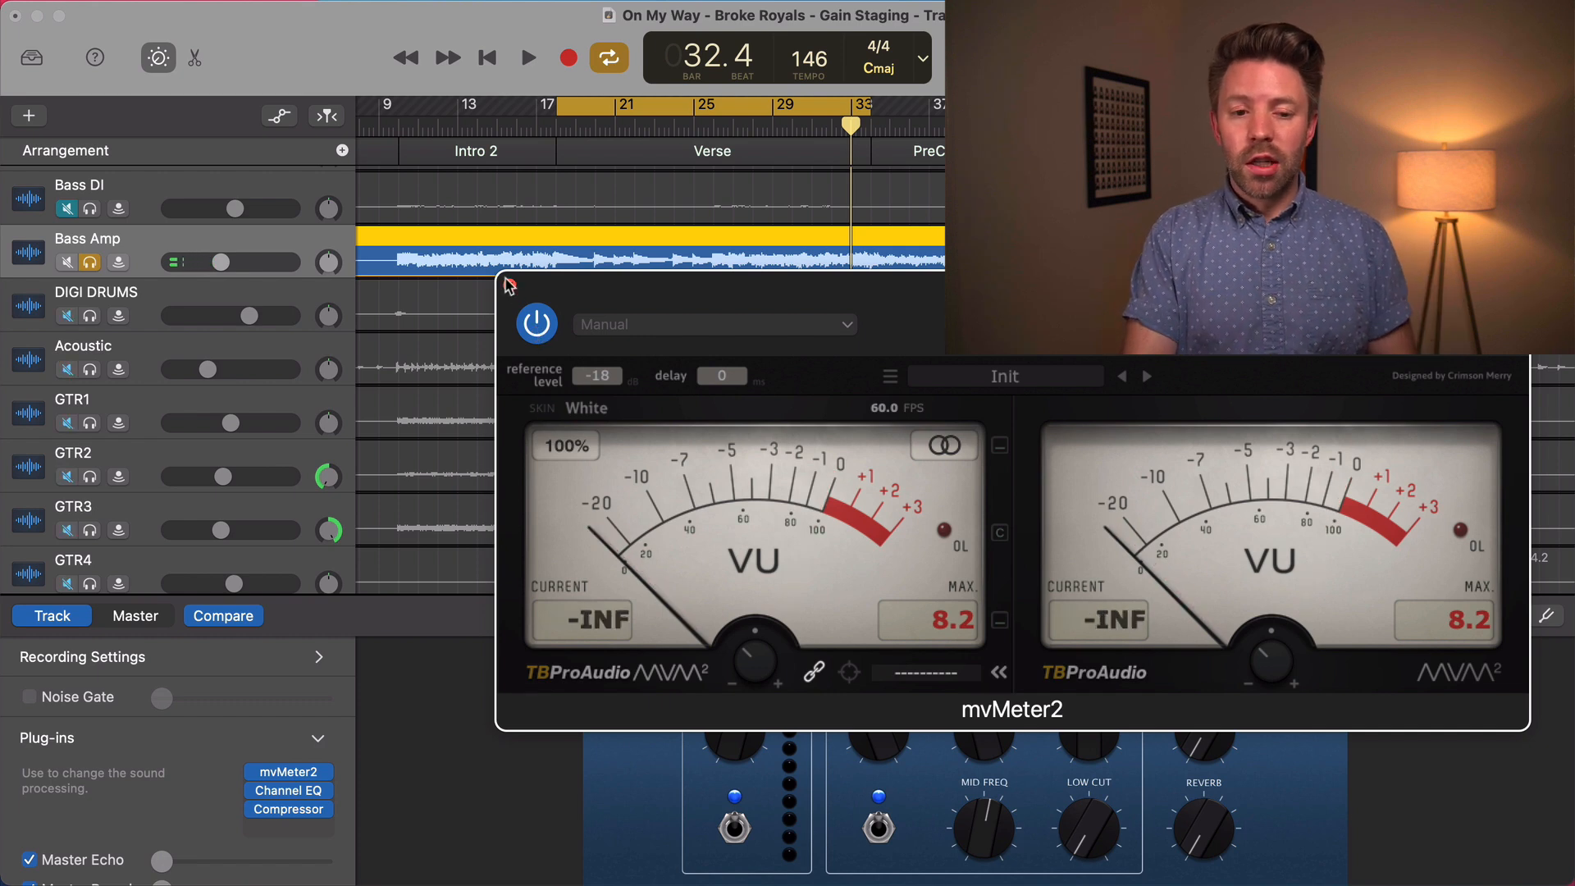
pyautogui.click(510, 286)
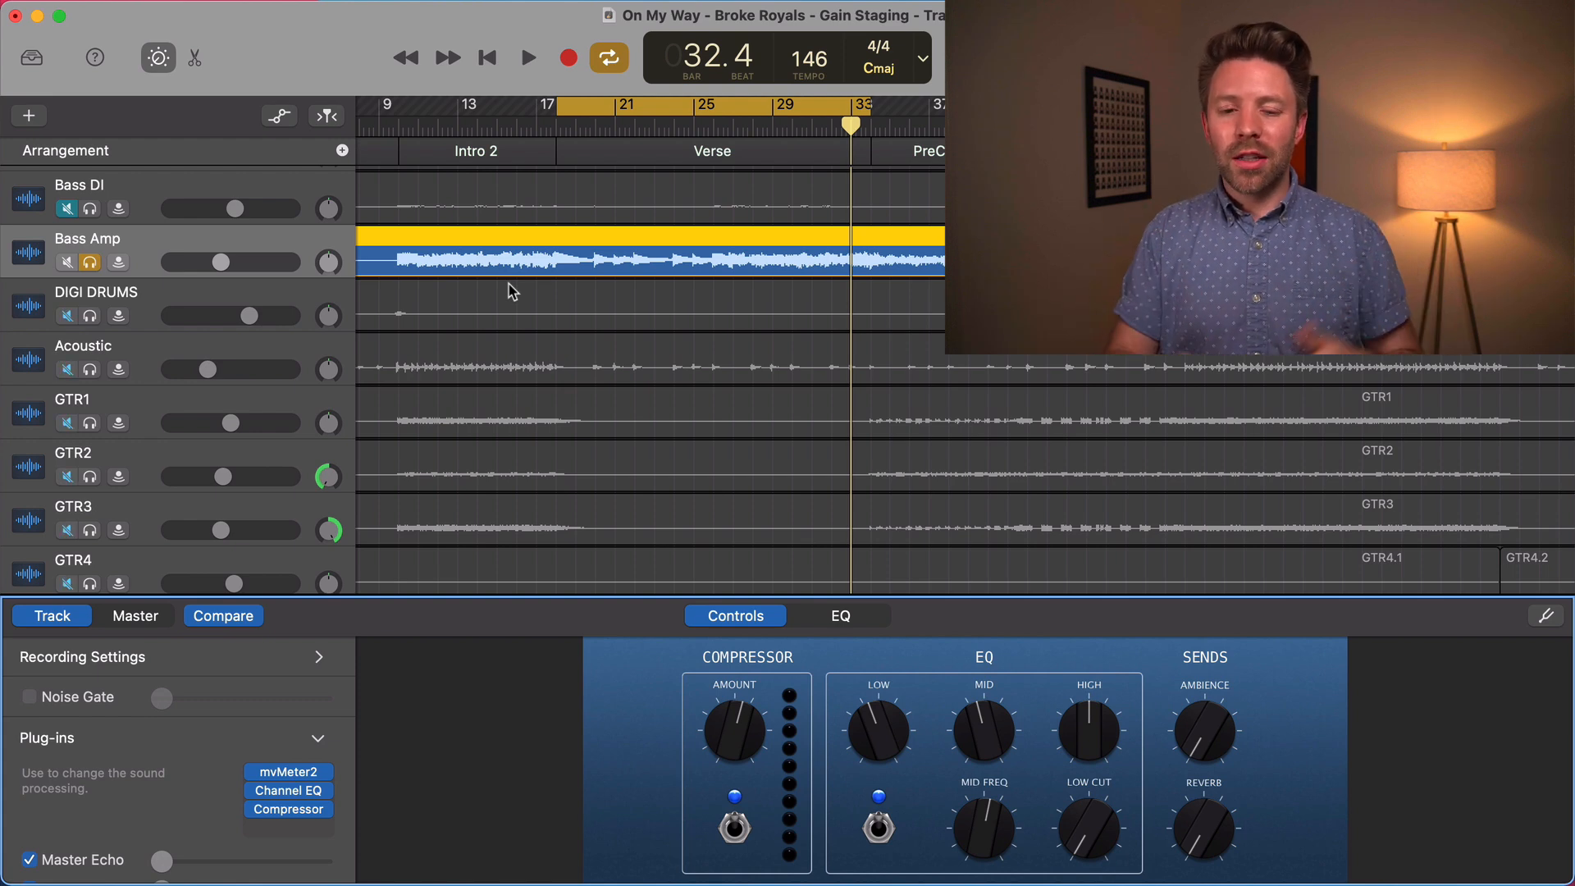
# Turn off the Bass Amp solo, select the Tambo 2 track and check its volume setting
pyautogui.scroll(-1, 512, 291)
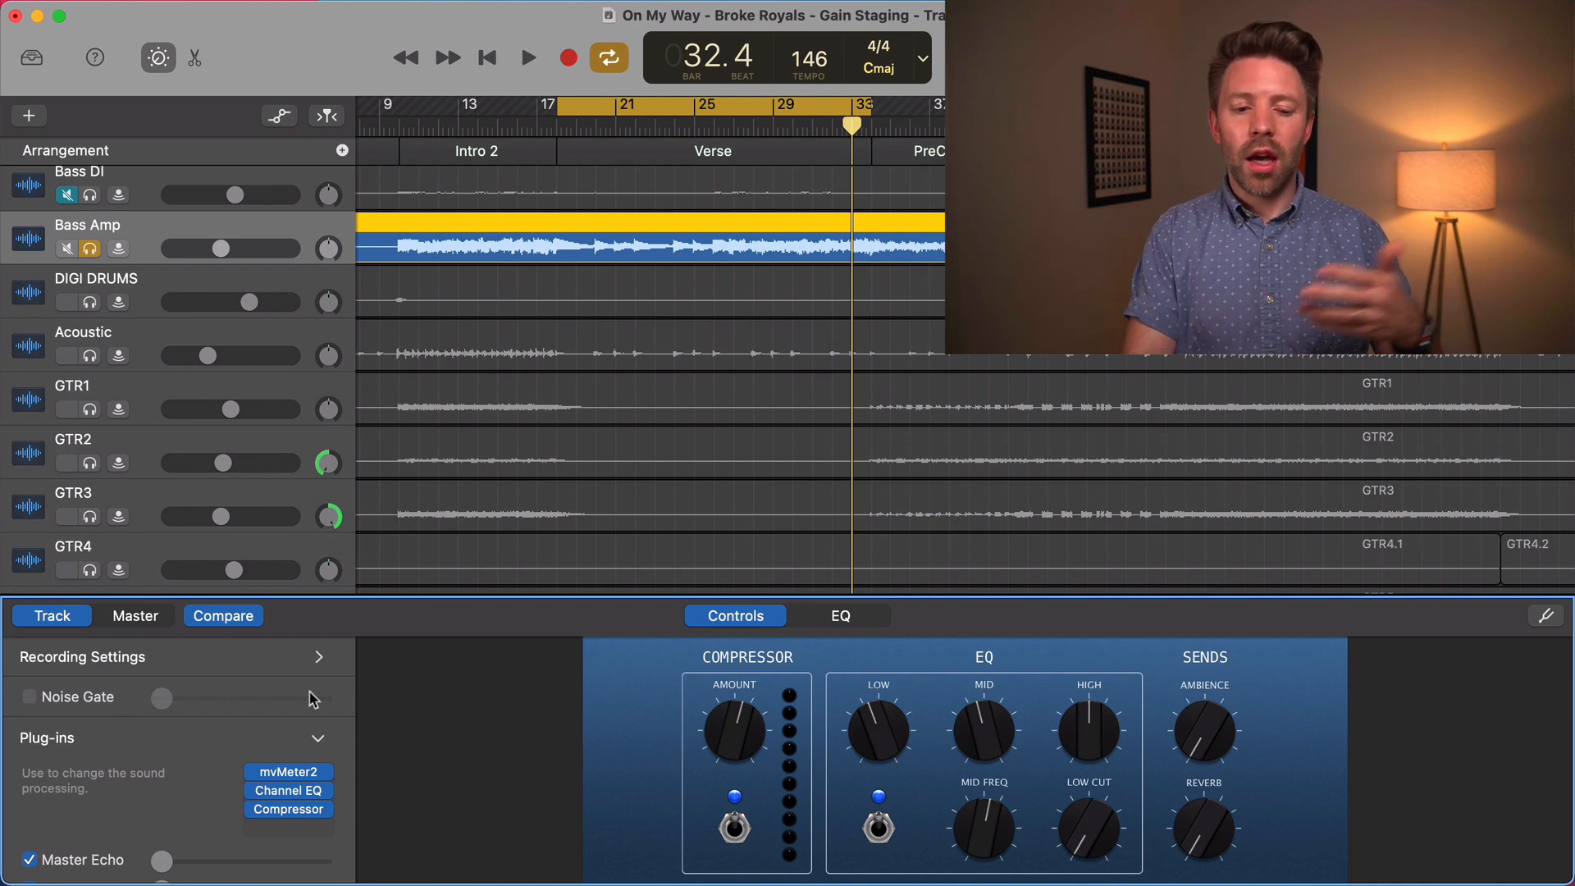
pyautogui.scroll(1, 524, 524)
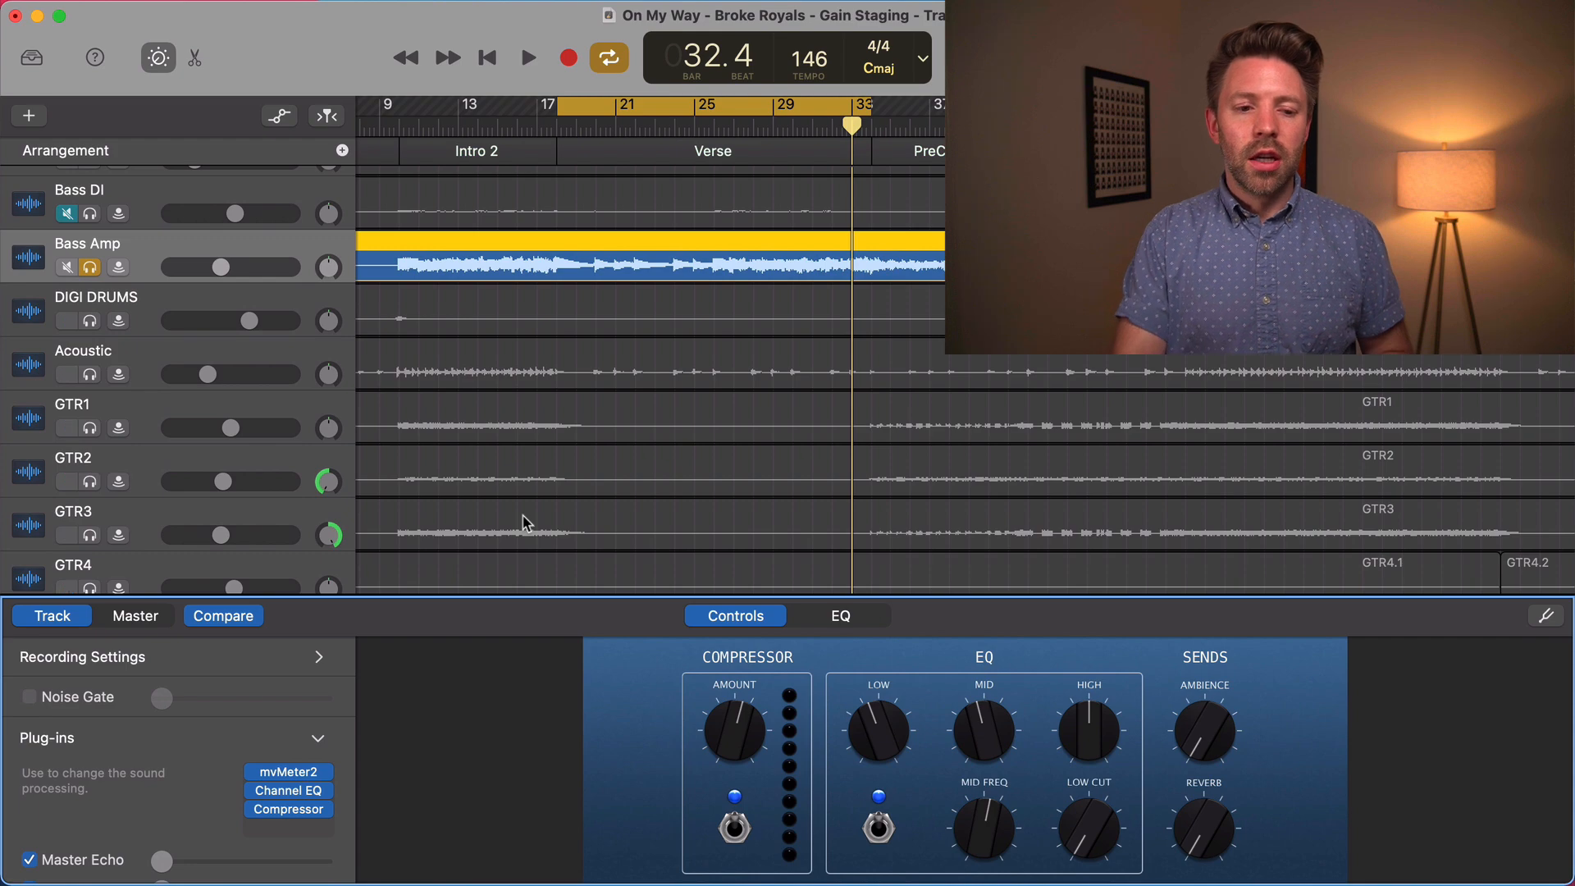
pyautogui.scroll(-5, 525, 522)
pyautogui.scroll(10, 525, 521)
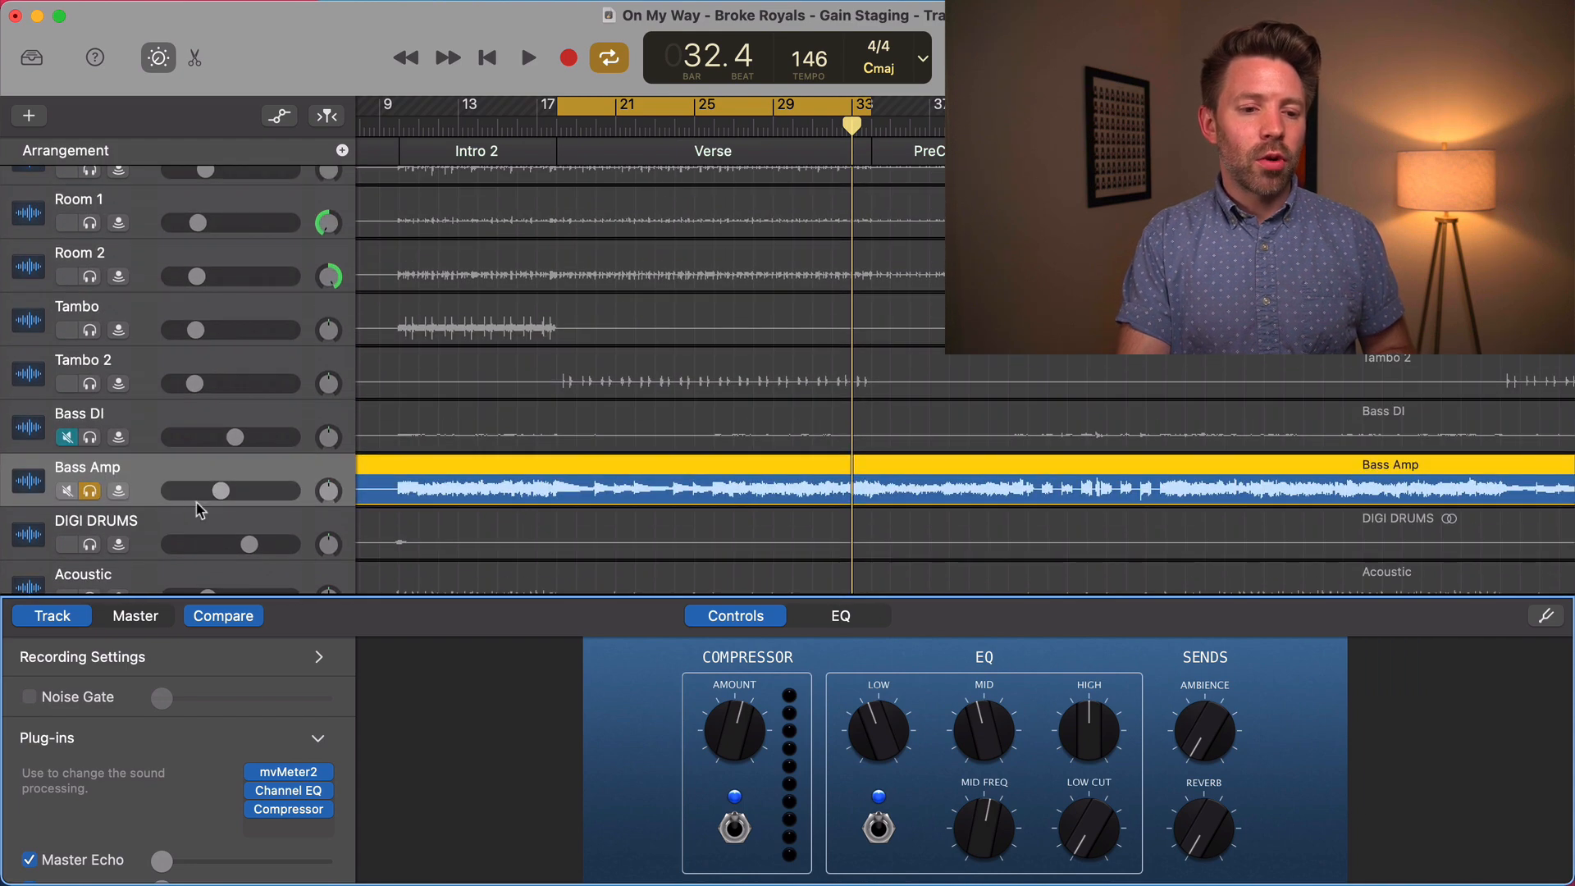
pyautogui.click(93, 493)
pyautogui.click(113, 368)
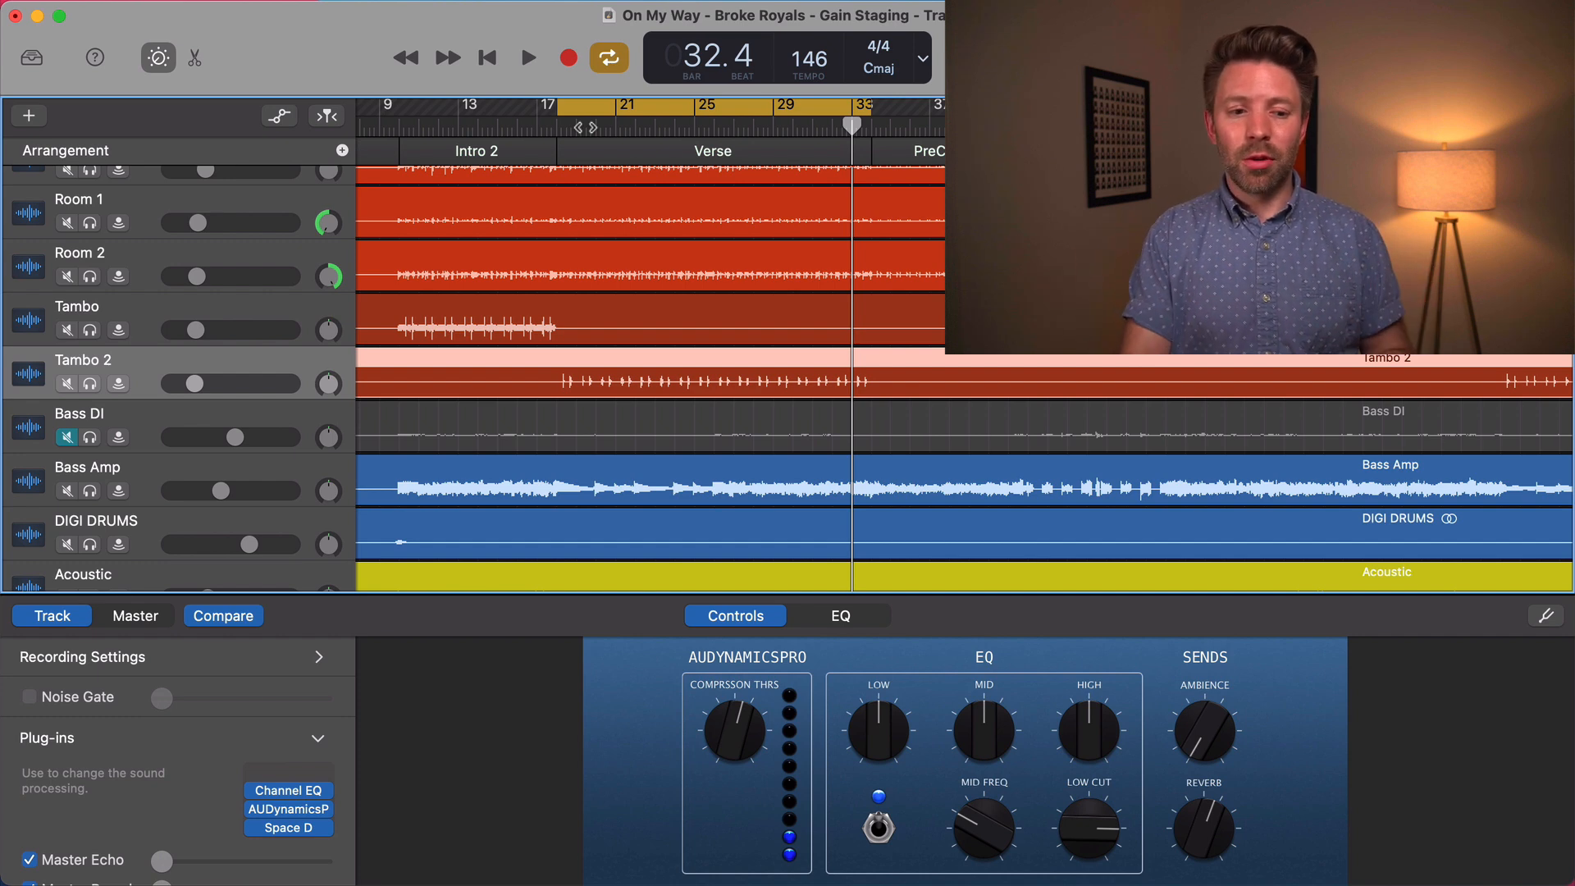
pyautogui.click(194, 385)
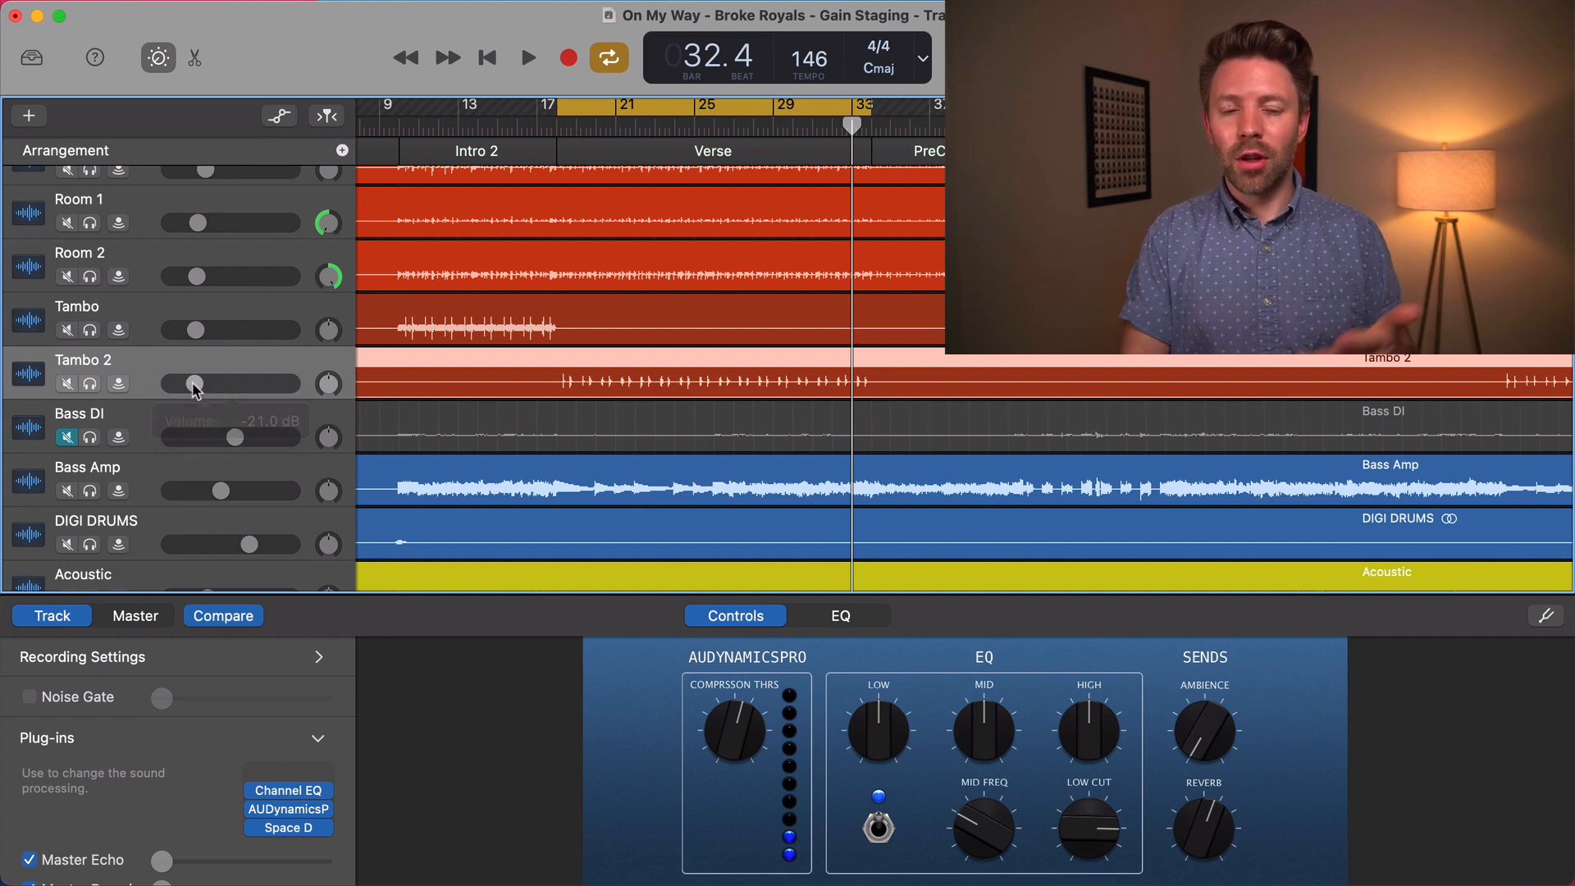
# Select the Room 2 track and compare its waveform with the neighbouring drum and tambourine tracks
pyautogui.scroll(1, 404, 349)
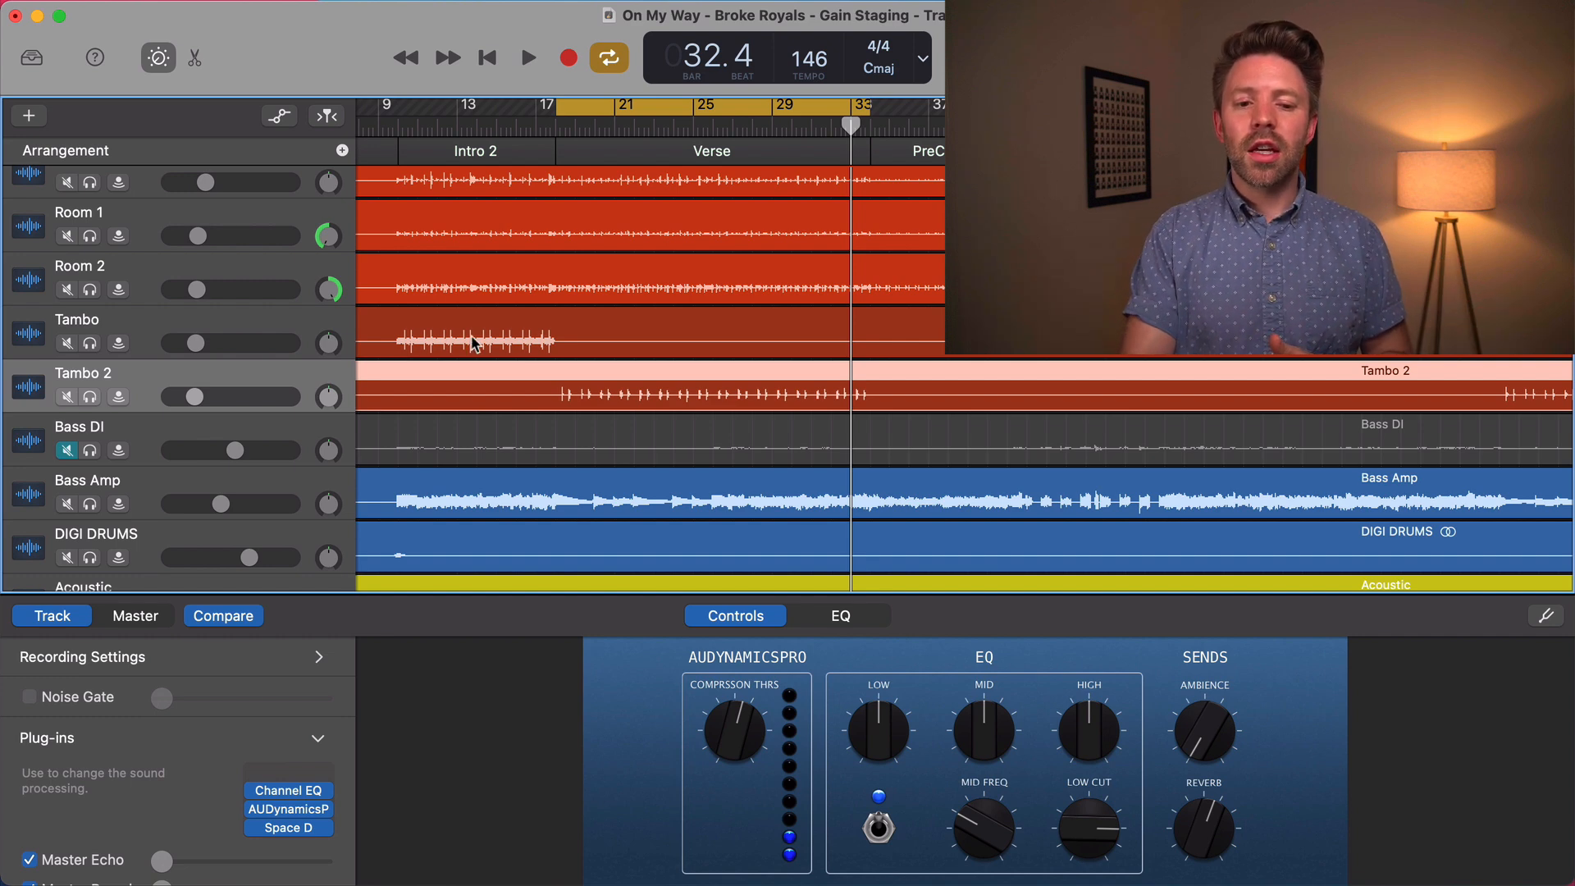
pyautogui.click(634, 279)
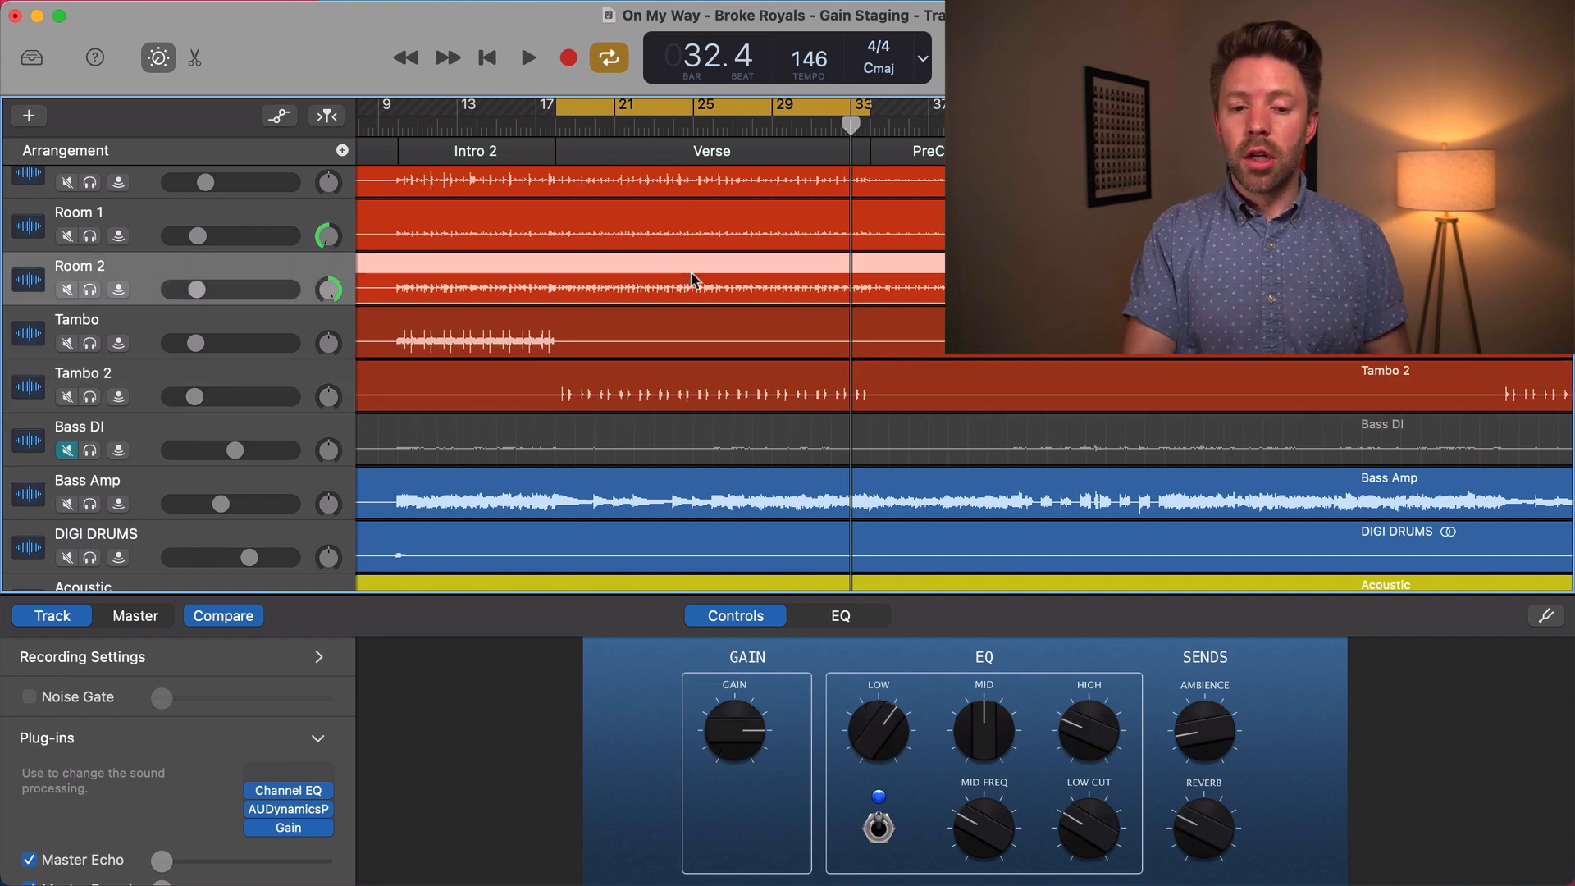
pyautogui.scroll(-1, 692, 279)
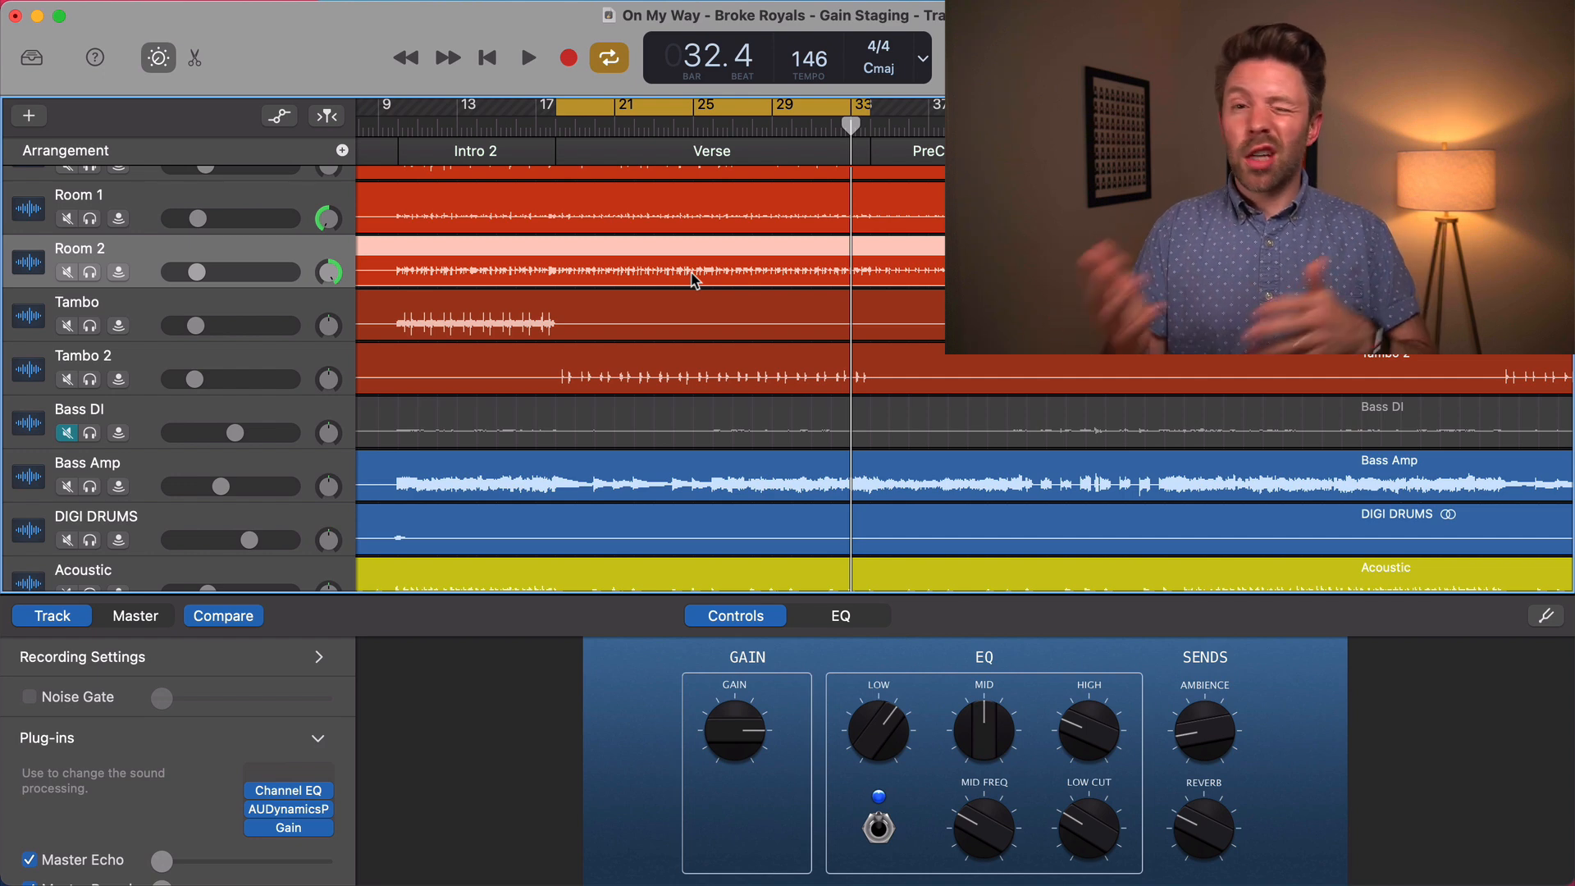
pyautogui.scroll(-1, 694, 280)
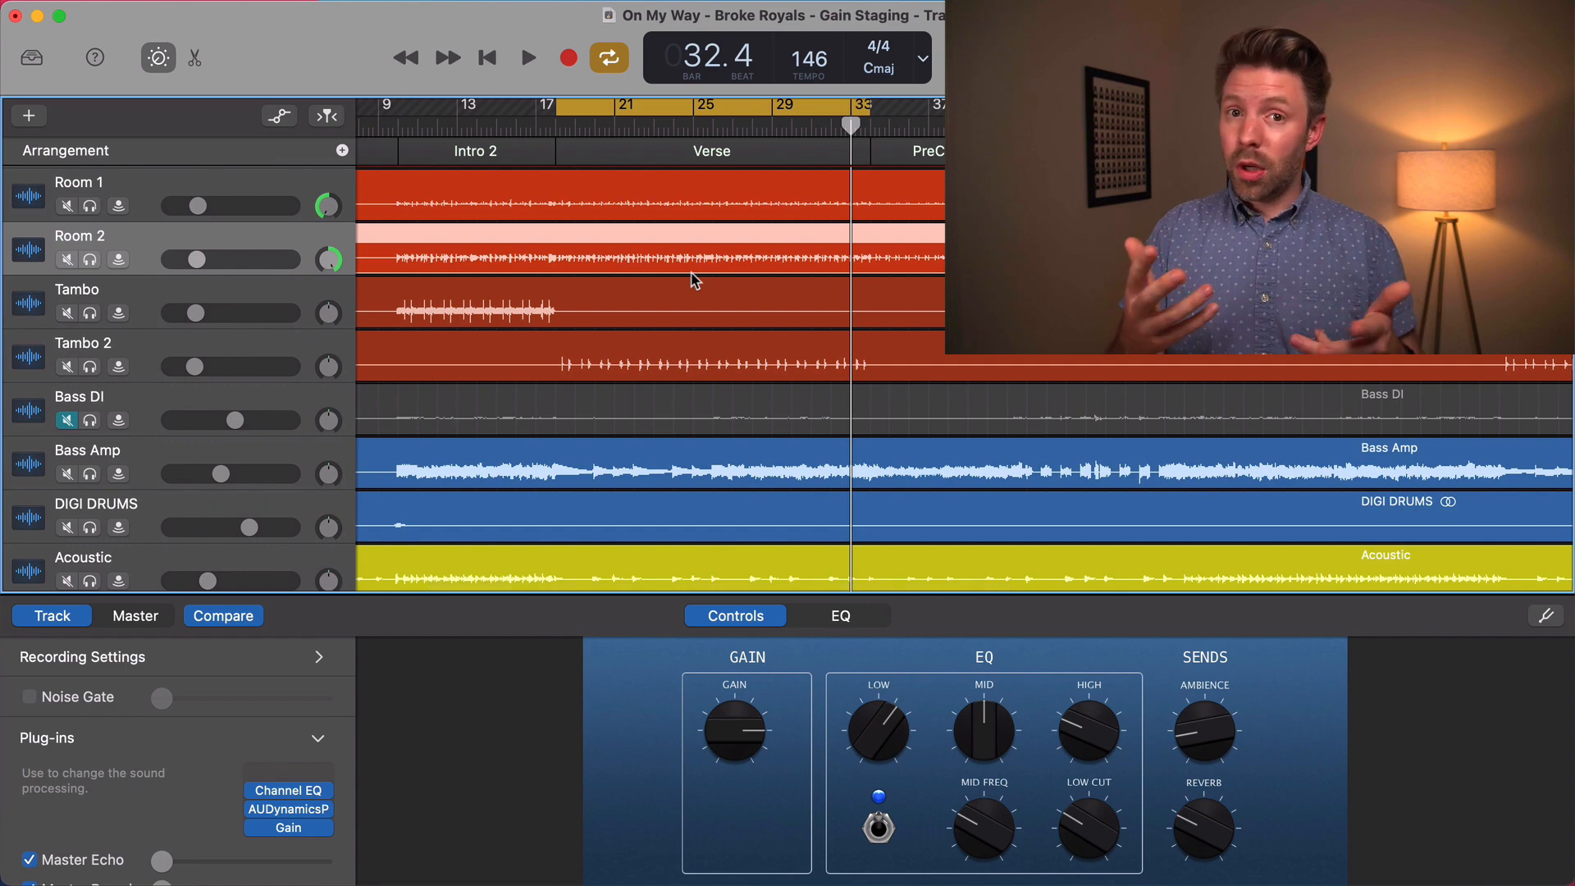
# Solo the PIANO track, play the start of the verse to hear it, and look further along its waveform
pyautogui.scroll(-15, 694, 281)
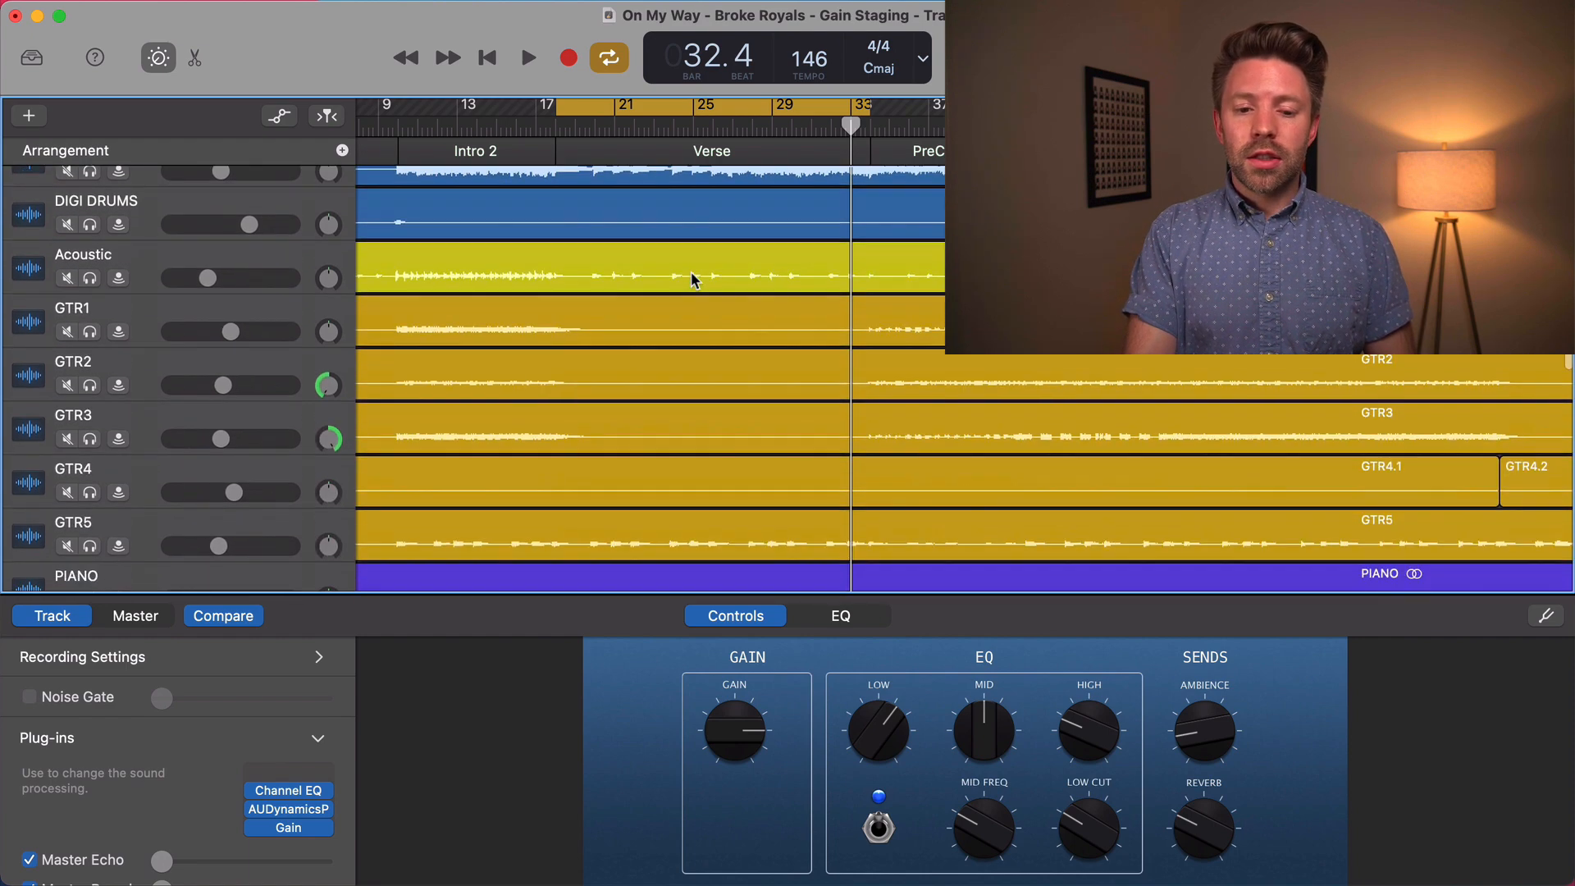
pyautogui.scroll(-2, 691, 273)
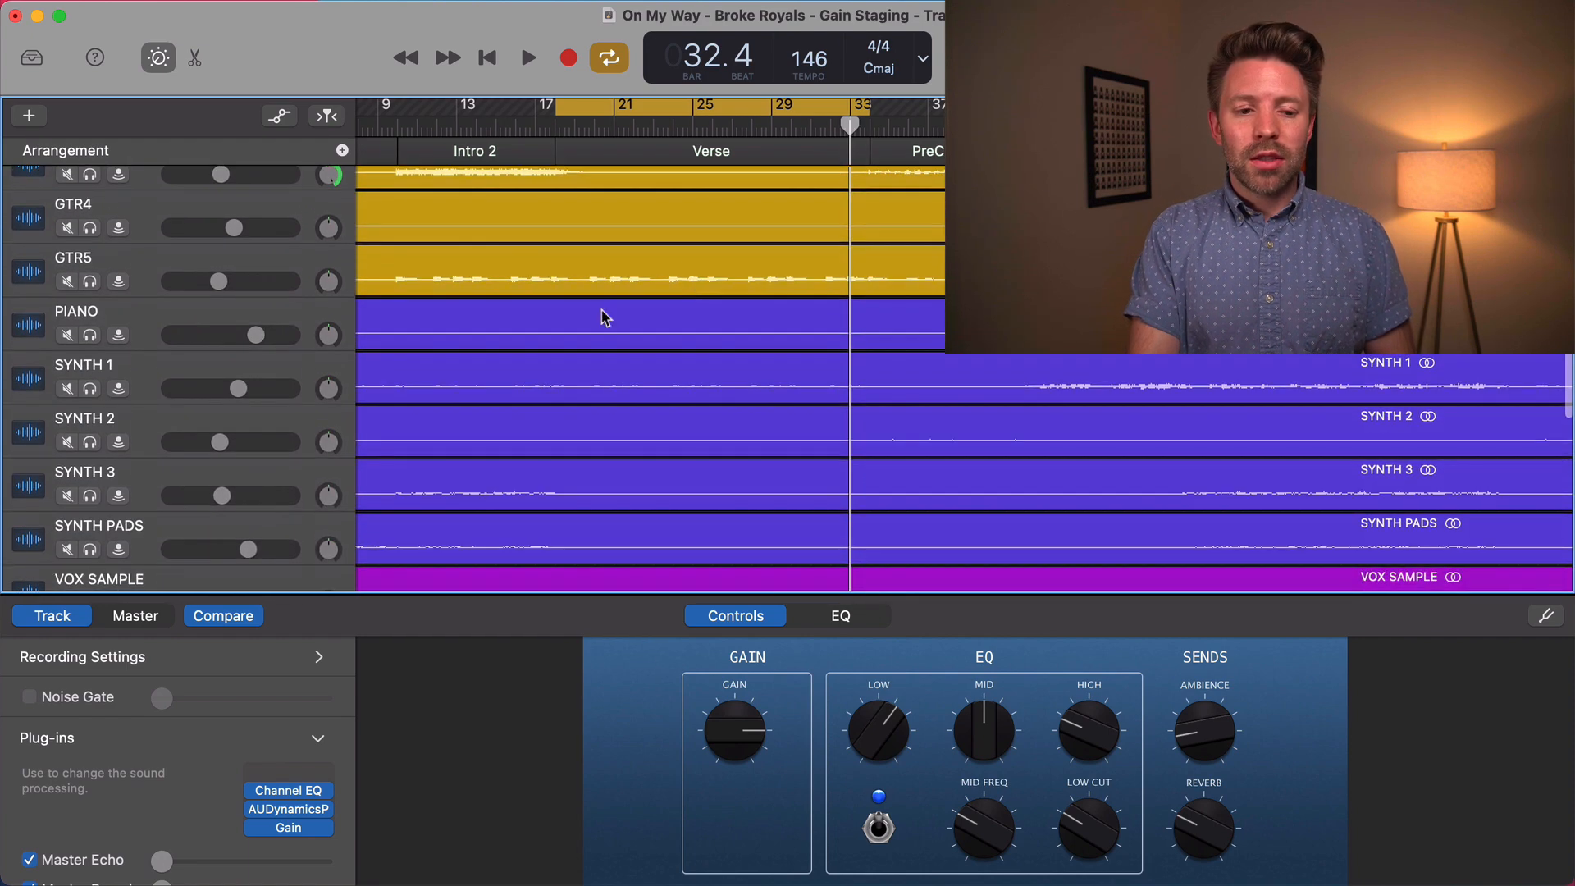
pyautogui.click(91, 337)
pyautogui.press('space')
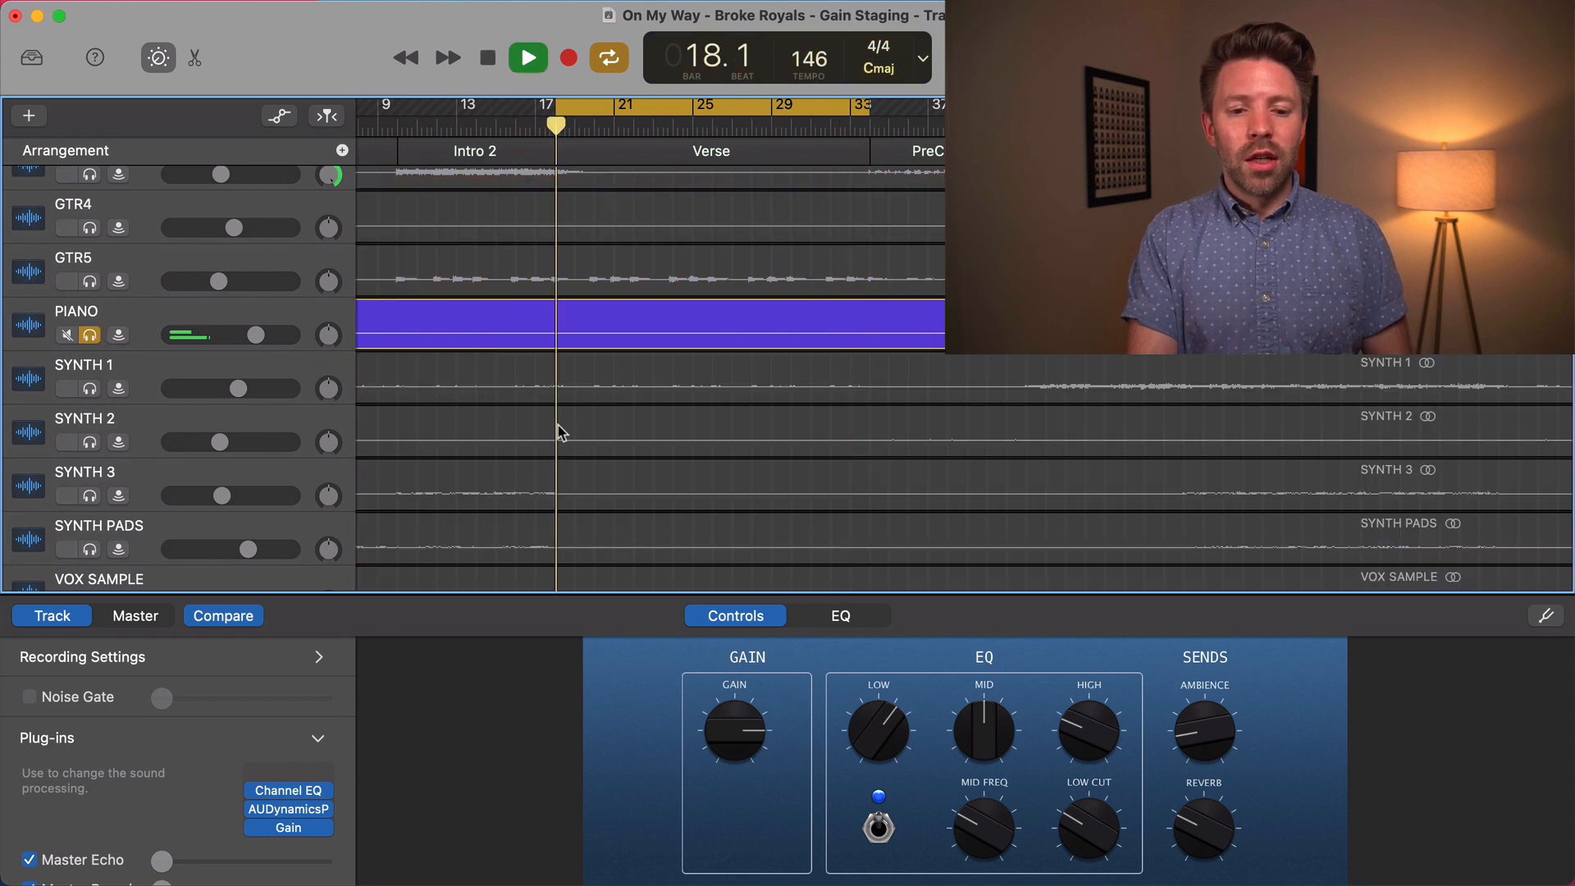
pyautogui.press('space')
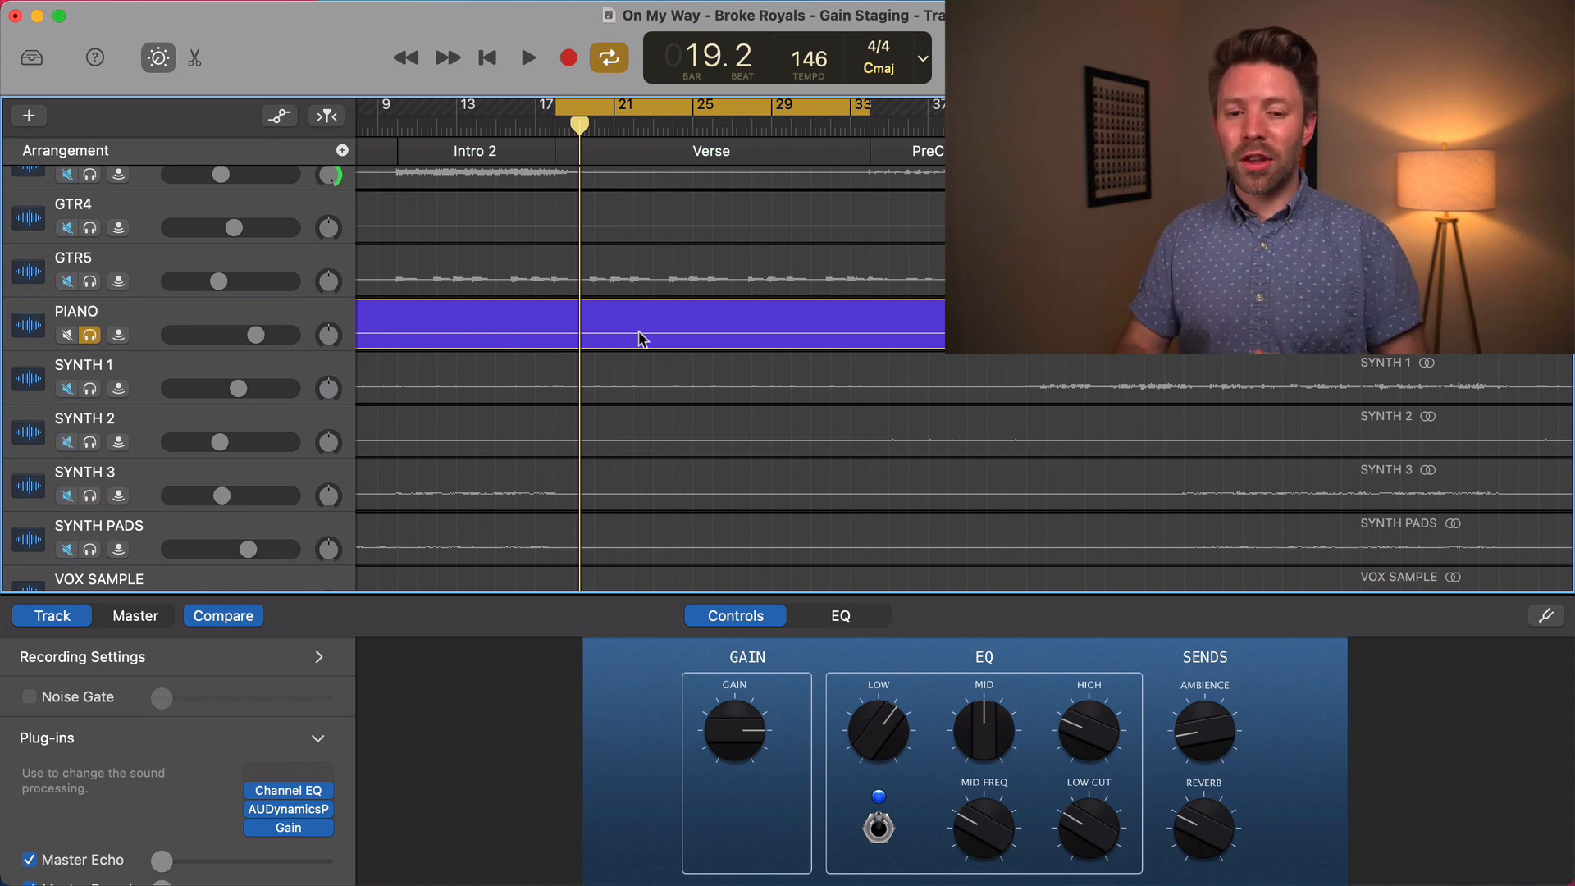
pyautogui.hscroll(1, 1087, 364)
pyautogui.hscroll(3, 1087, 363)
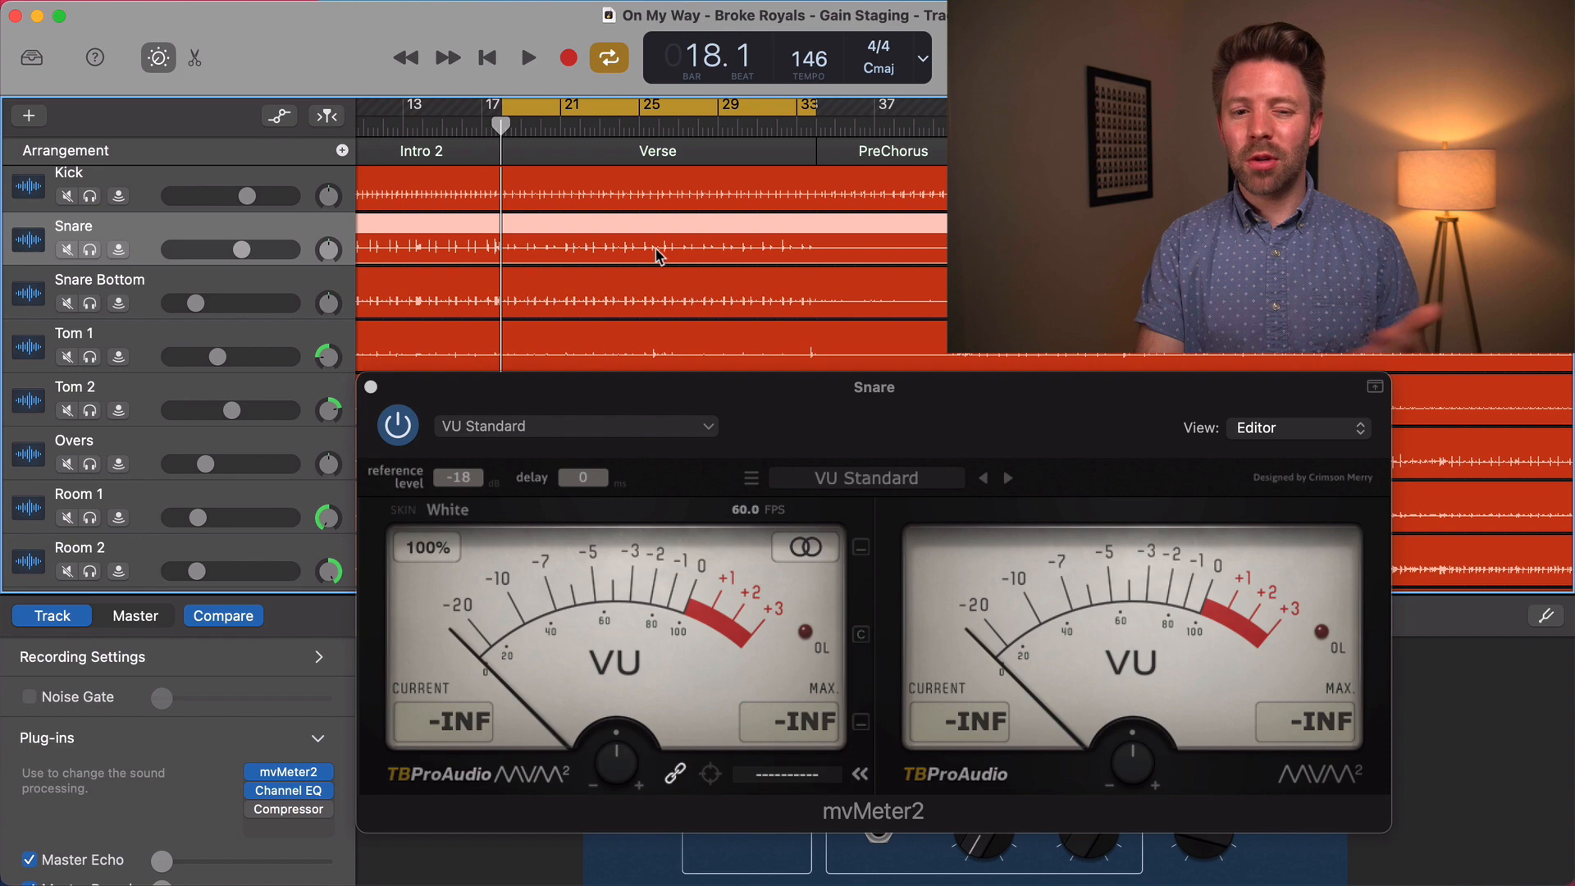
# Look over the track waveforms and play the verse in the full mix to check the Snare level on the VU meter
pyautogui.scroll(-4, 610, 257)
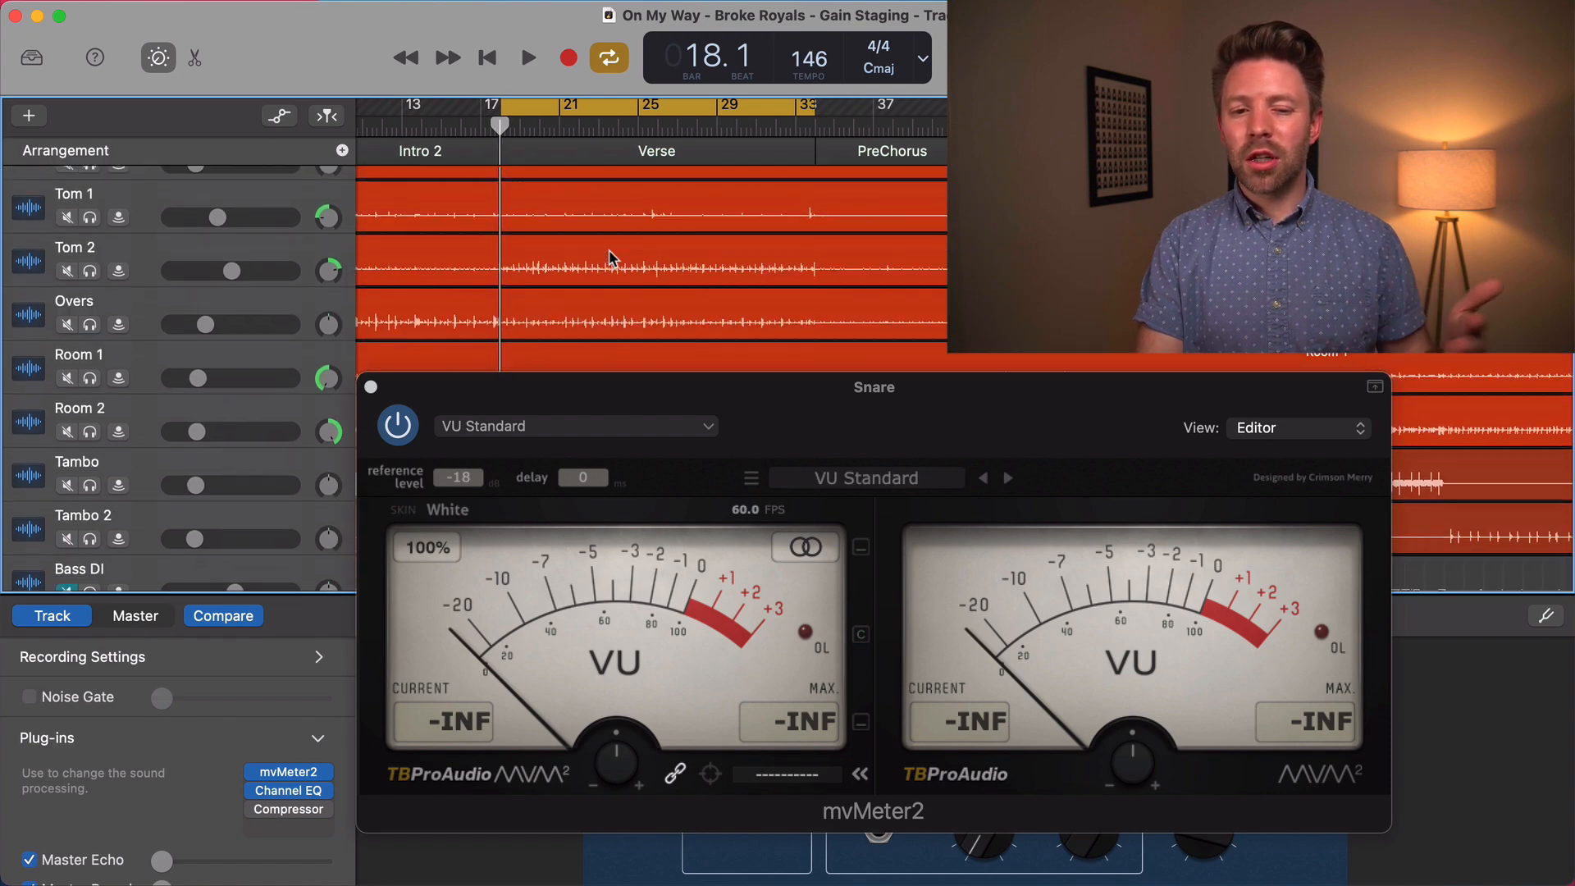
pyautogui.scroll(-4, 609, 257)
pyautogui.scroll(10, 609, 257)
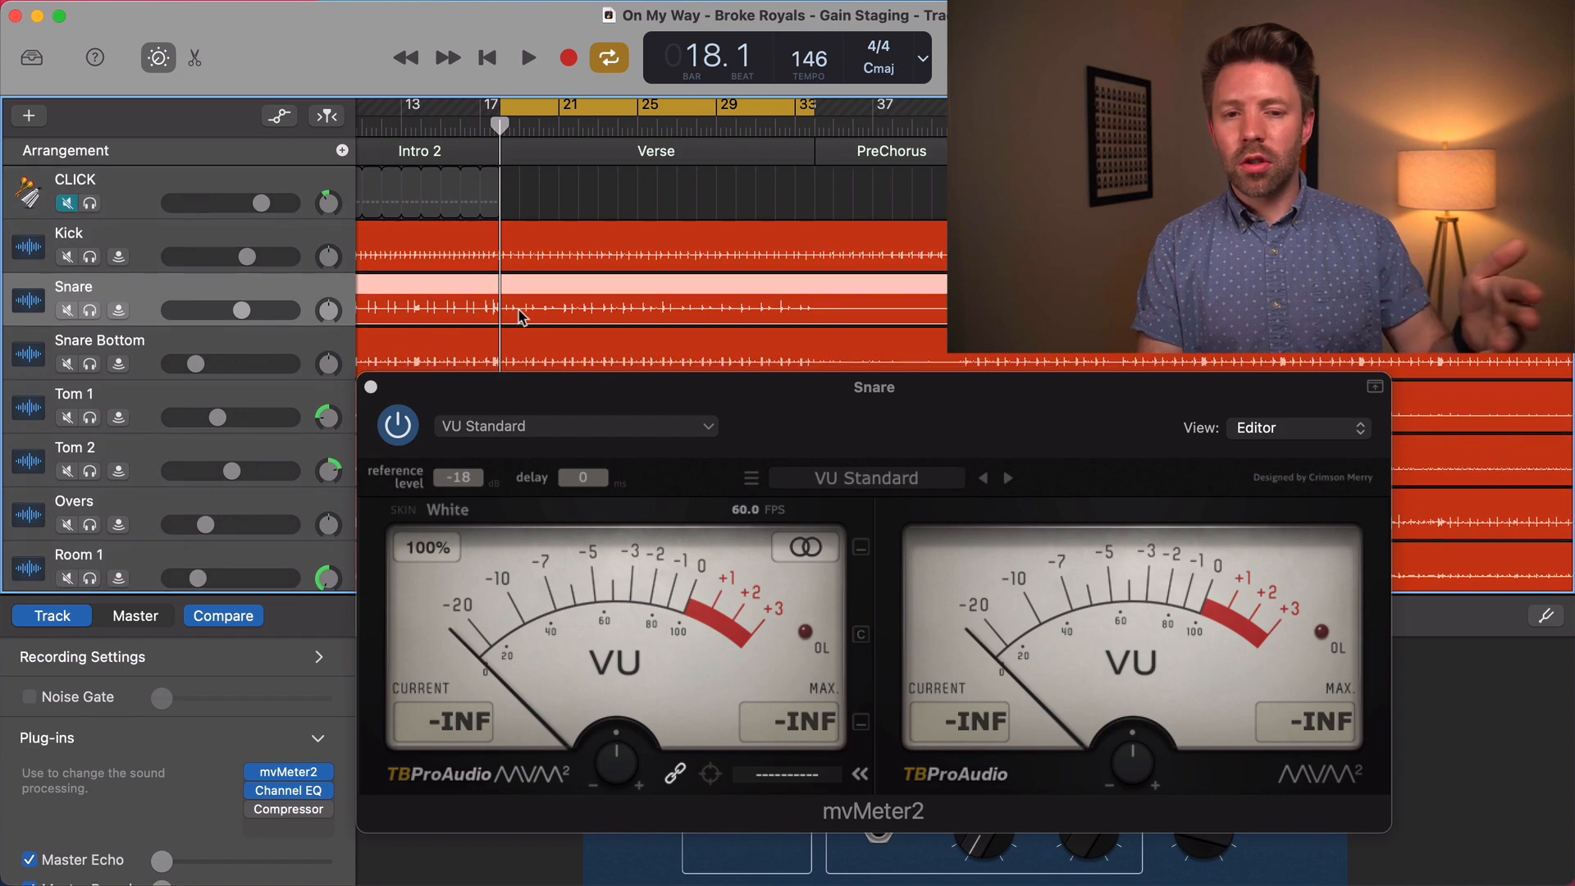
pyautogui.scroll(-10, 517, 316)
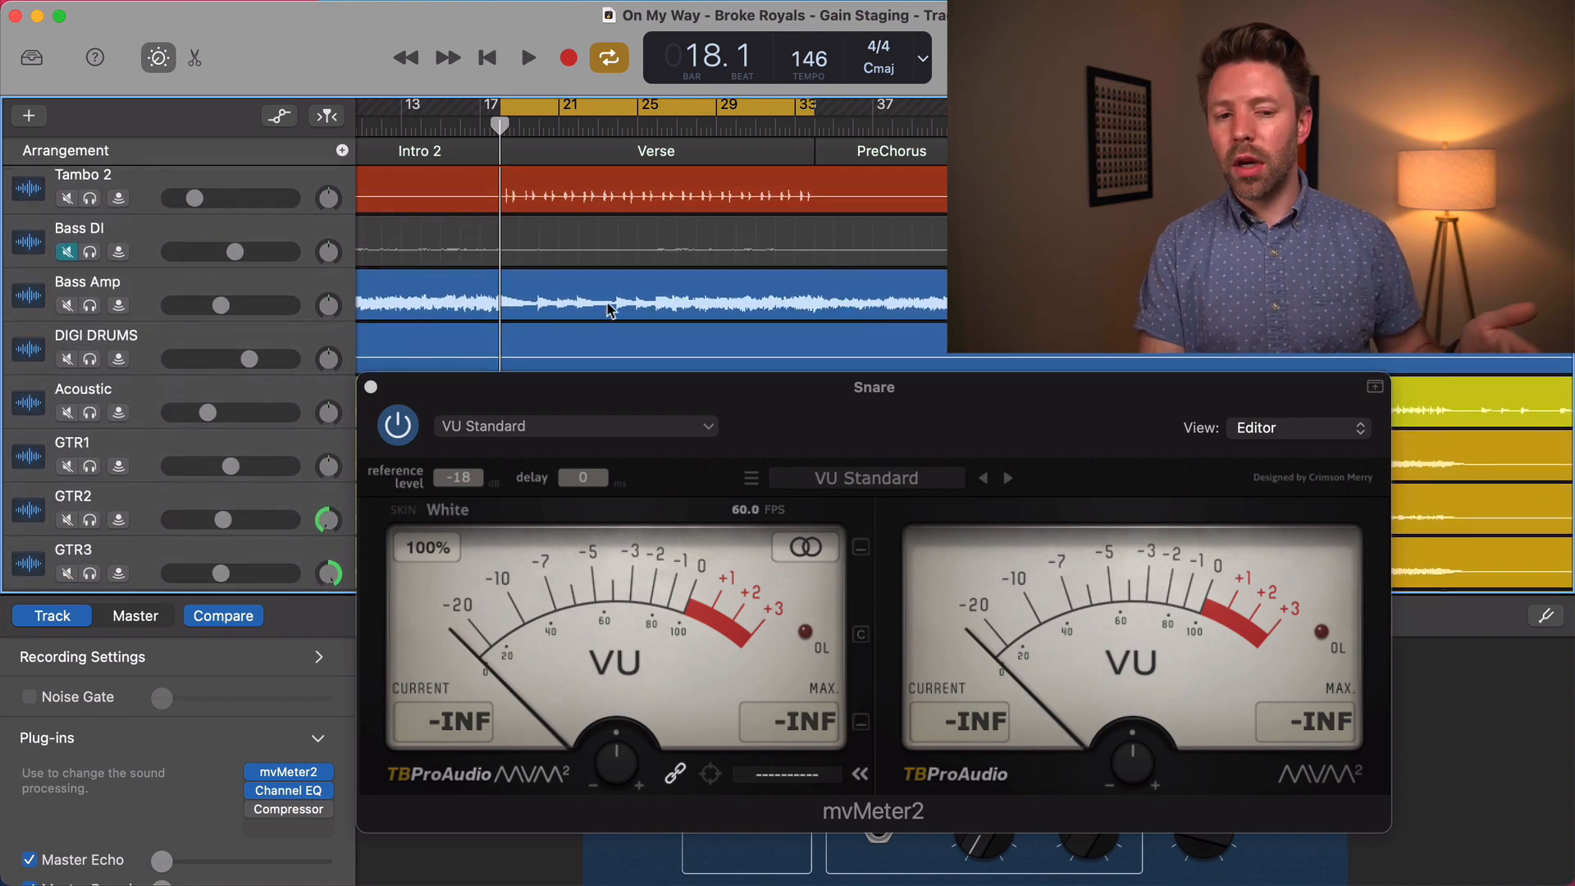
pyautogui.scroll(10, 585, 308)
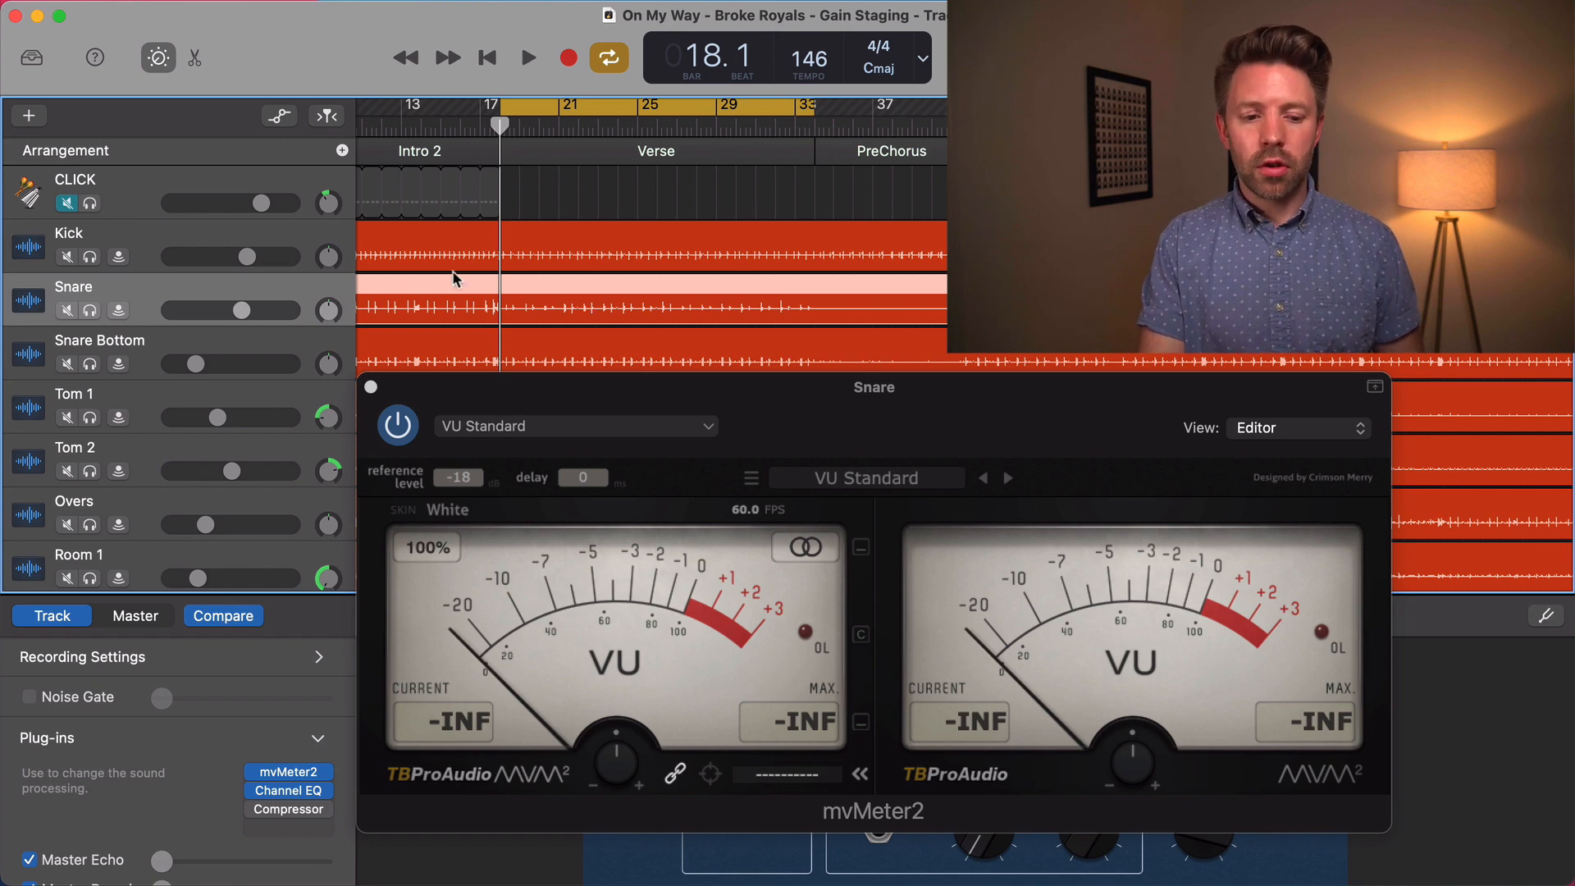
pyautogui.scroll(-2, 455, 277)
pyautogui.press('space')
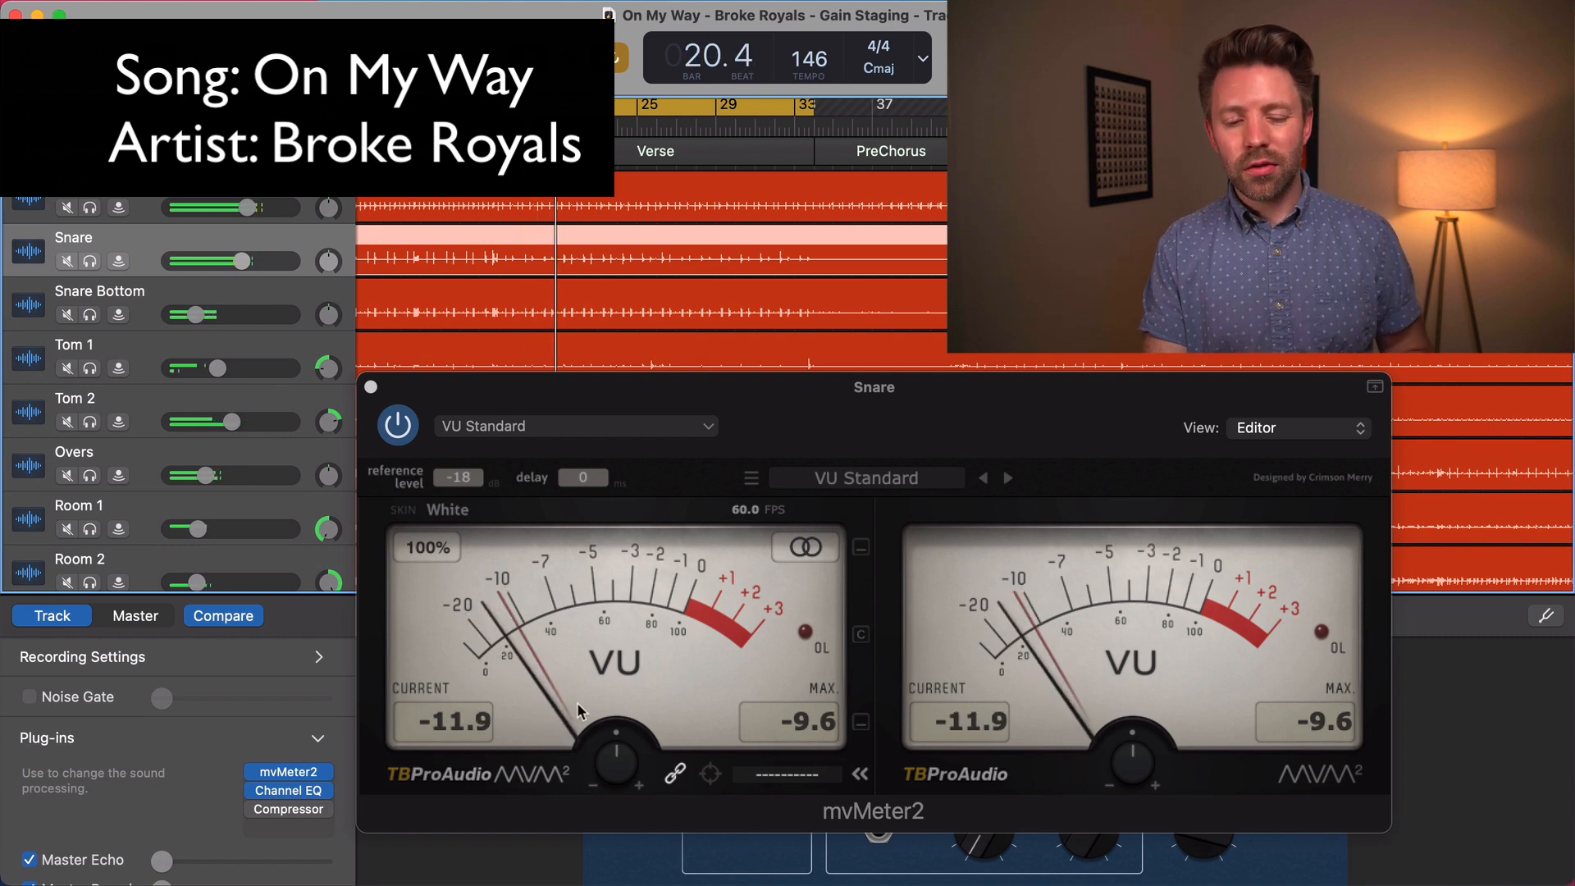
pyautogui.moveTo(611, 755)
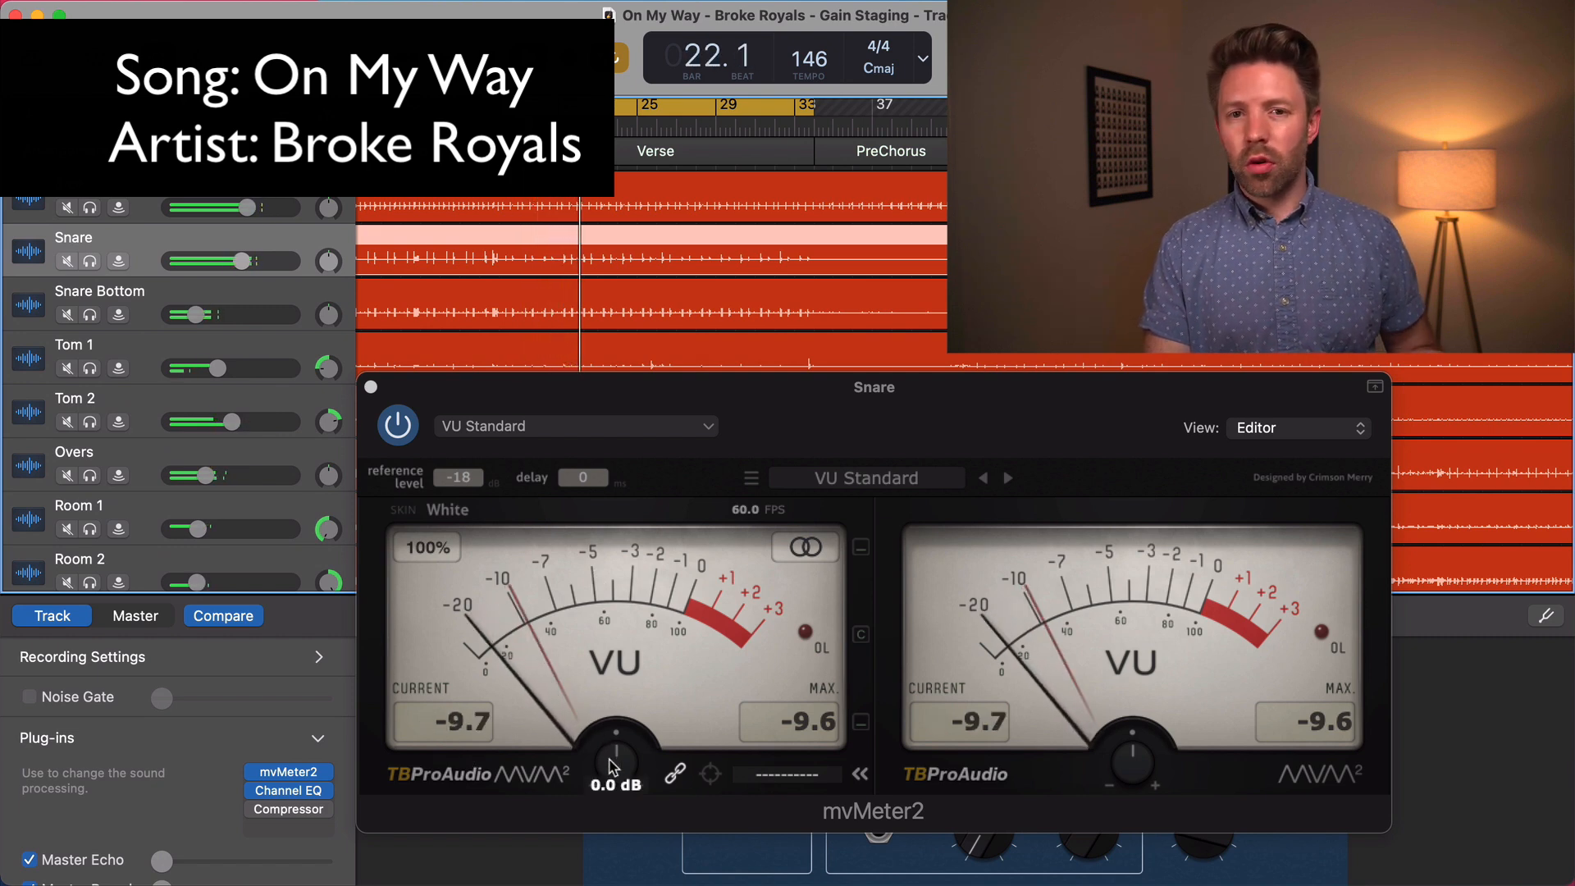
# Try raising the mvMeter2 gain on Snare to 10 dB while the verse plays, and stop playback
pyautogui.click(611, 762)
pyautogui.moveTo(611, 766); pyautogui.dragTo(633, 697)
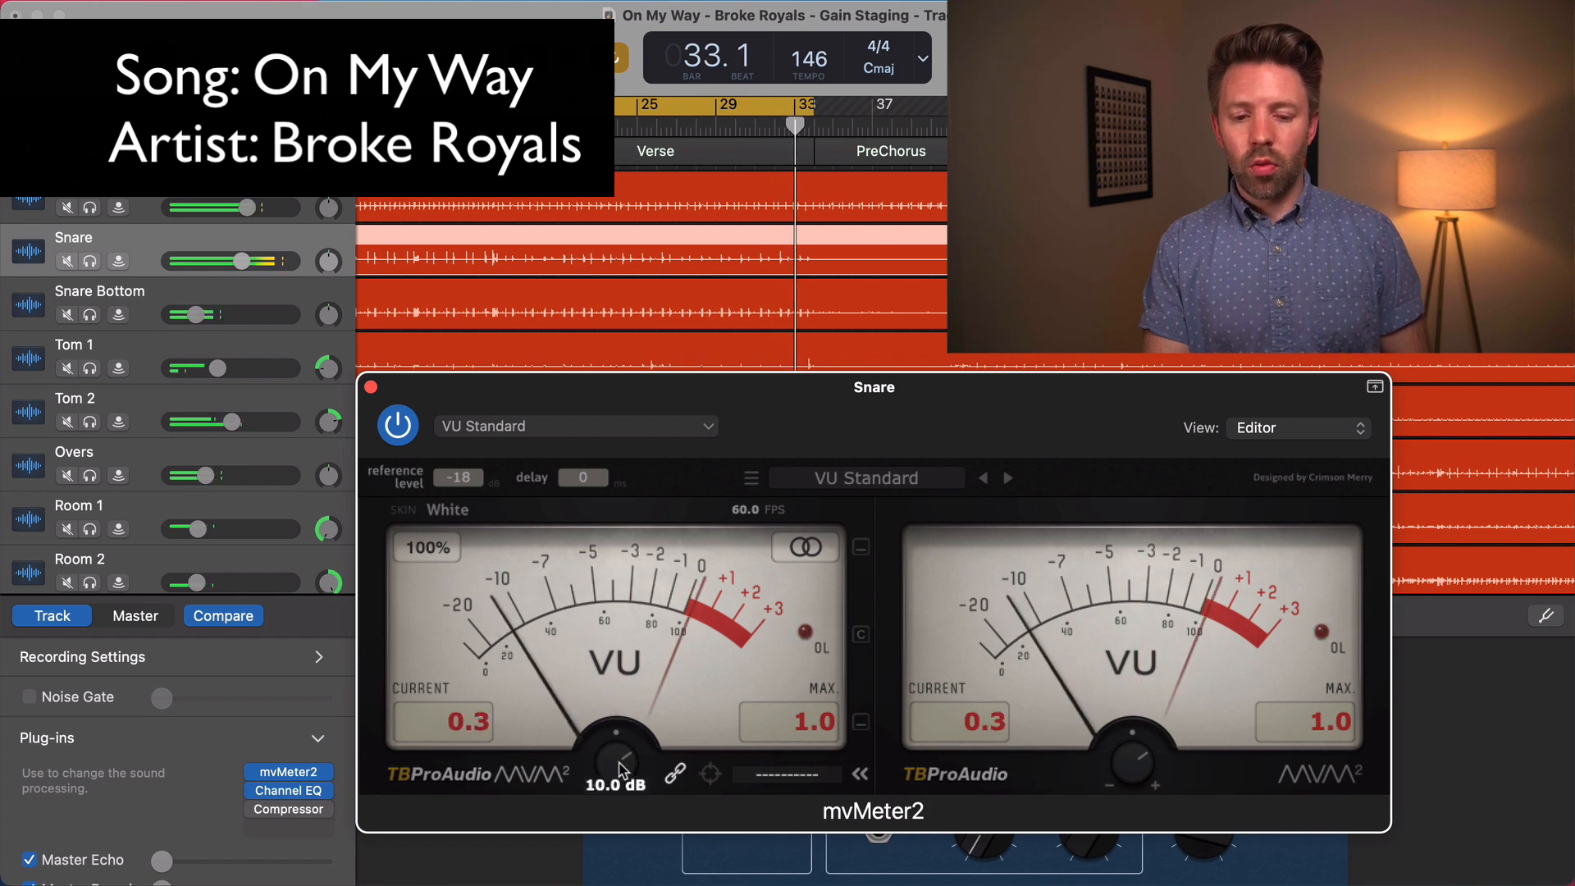
pyautogui.press('space')
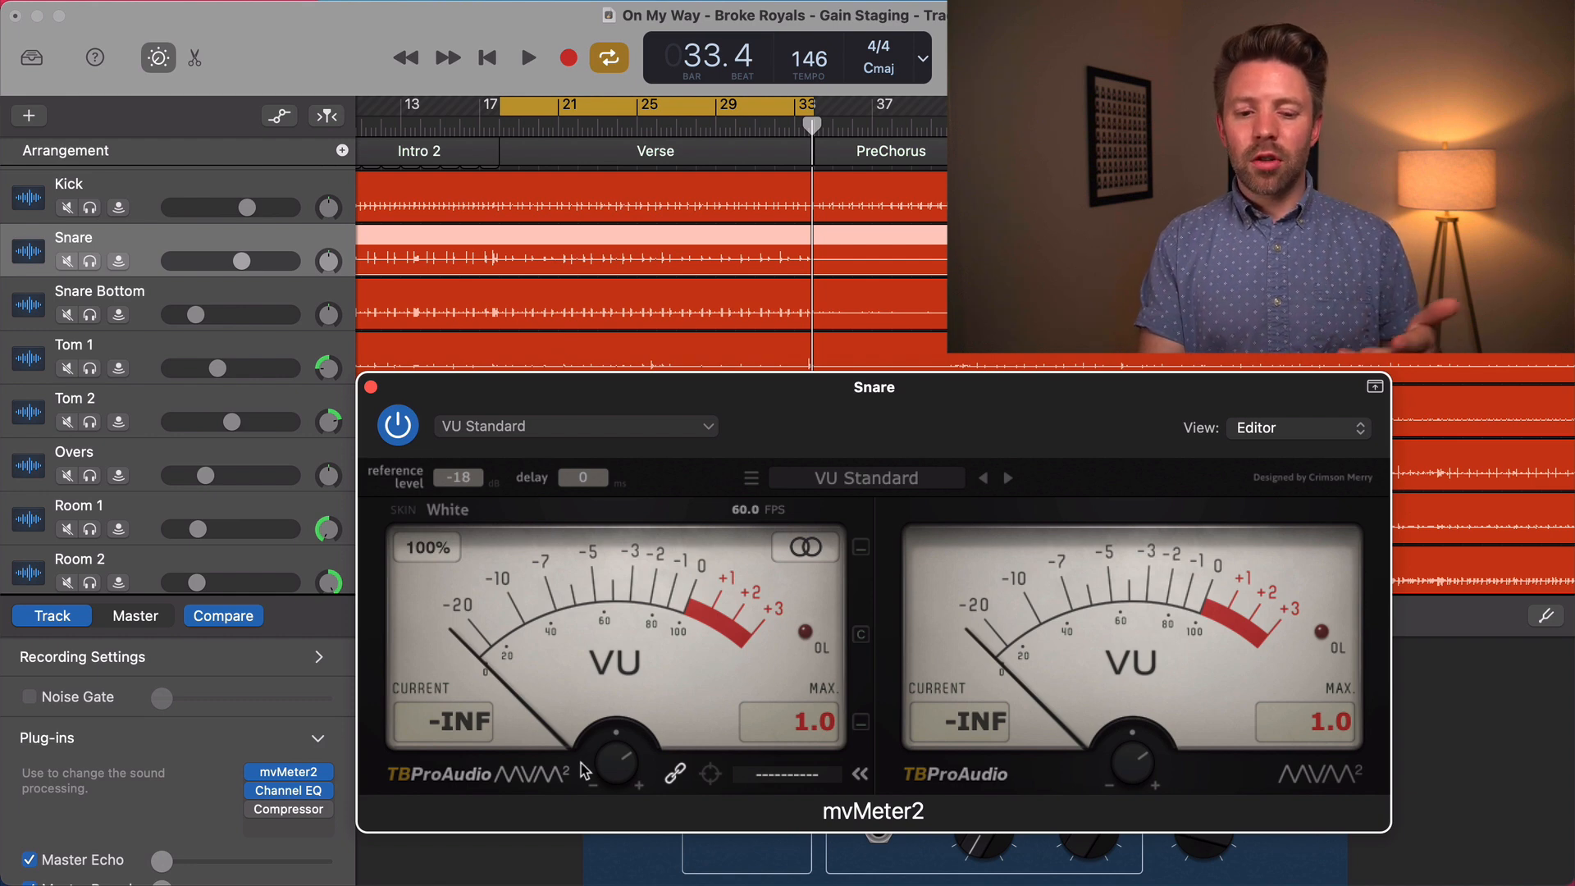
# Load the Peak Standard factory preset in the Snare's mvMeter2 and play the verse to check the peak level
pyautogui.click(702, 424)
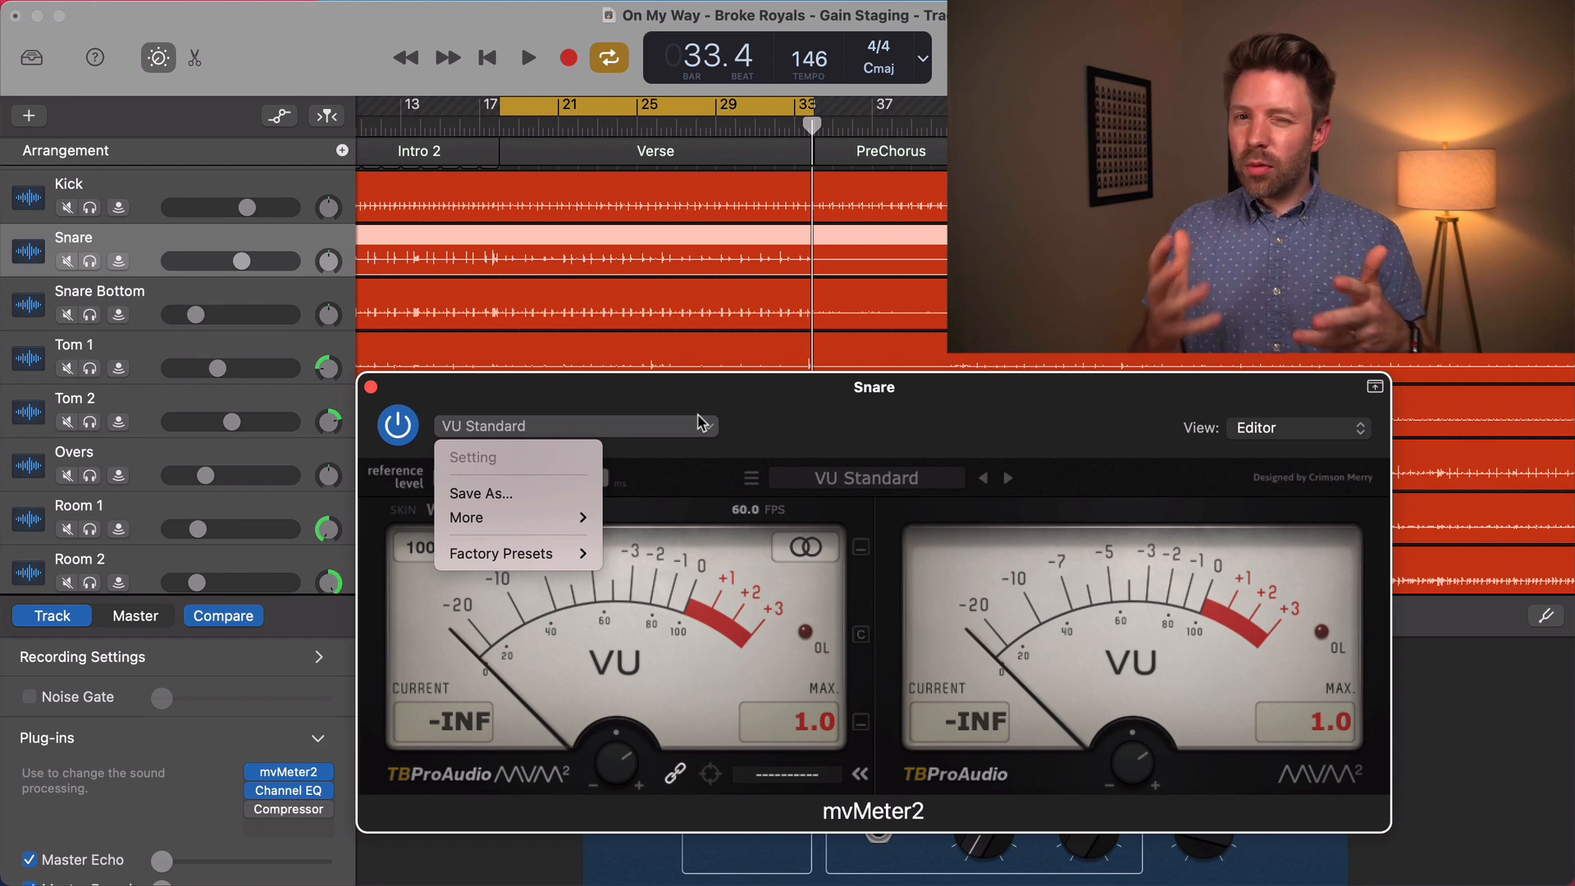
pyautogui.moveTo(580, 552)
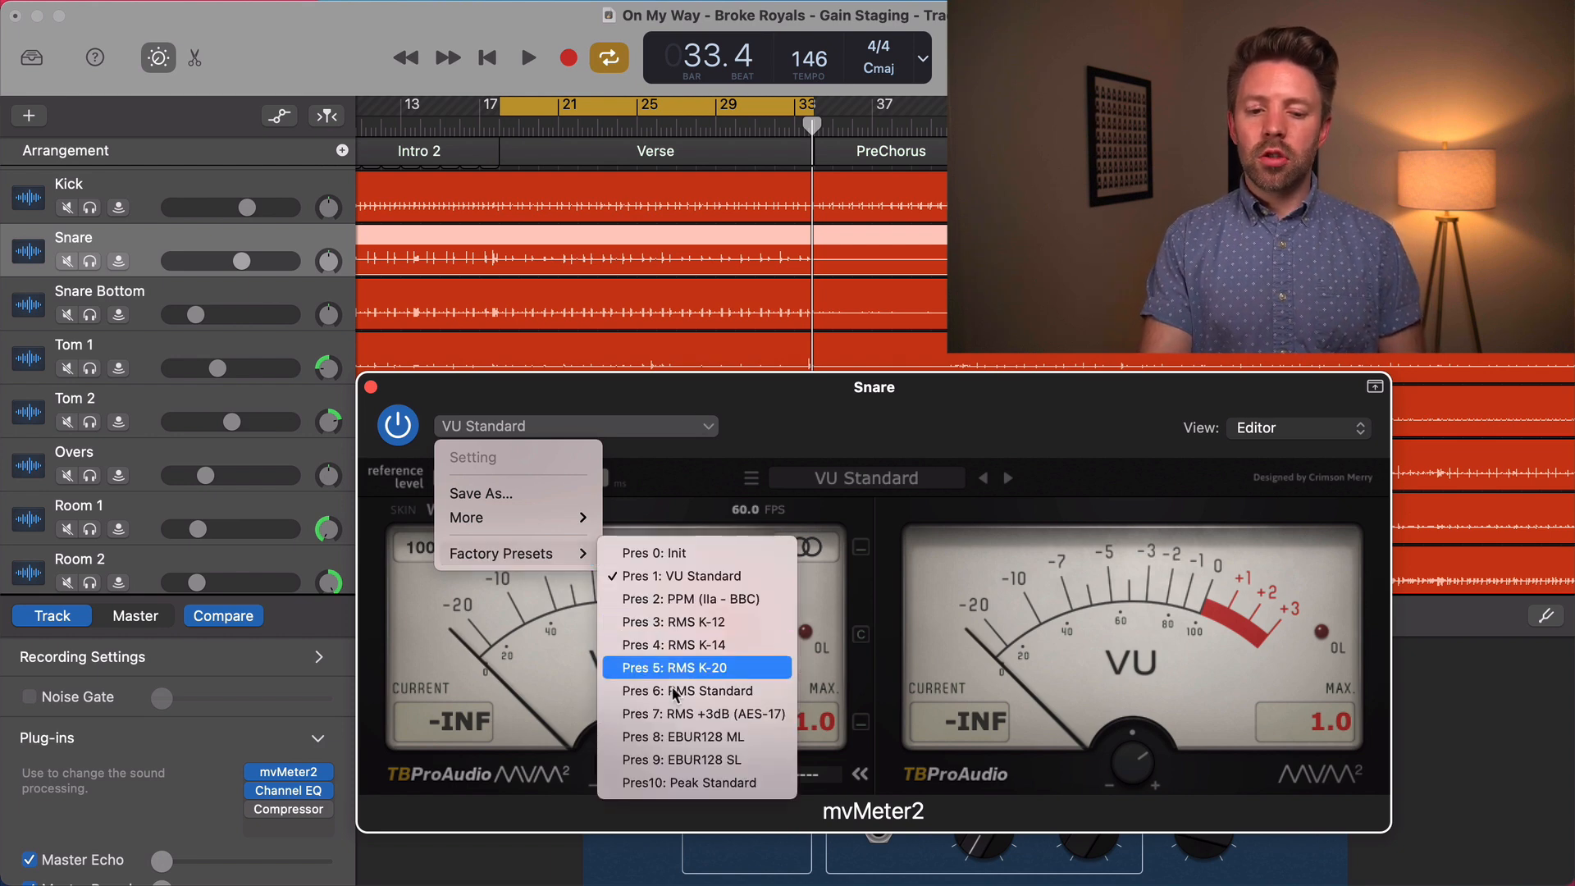
pyautogui.click(686, 783)
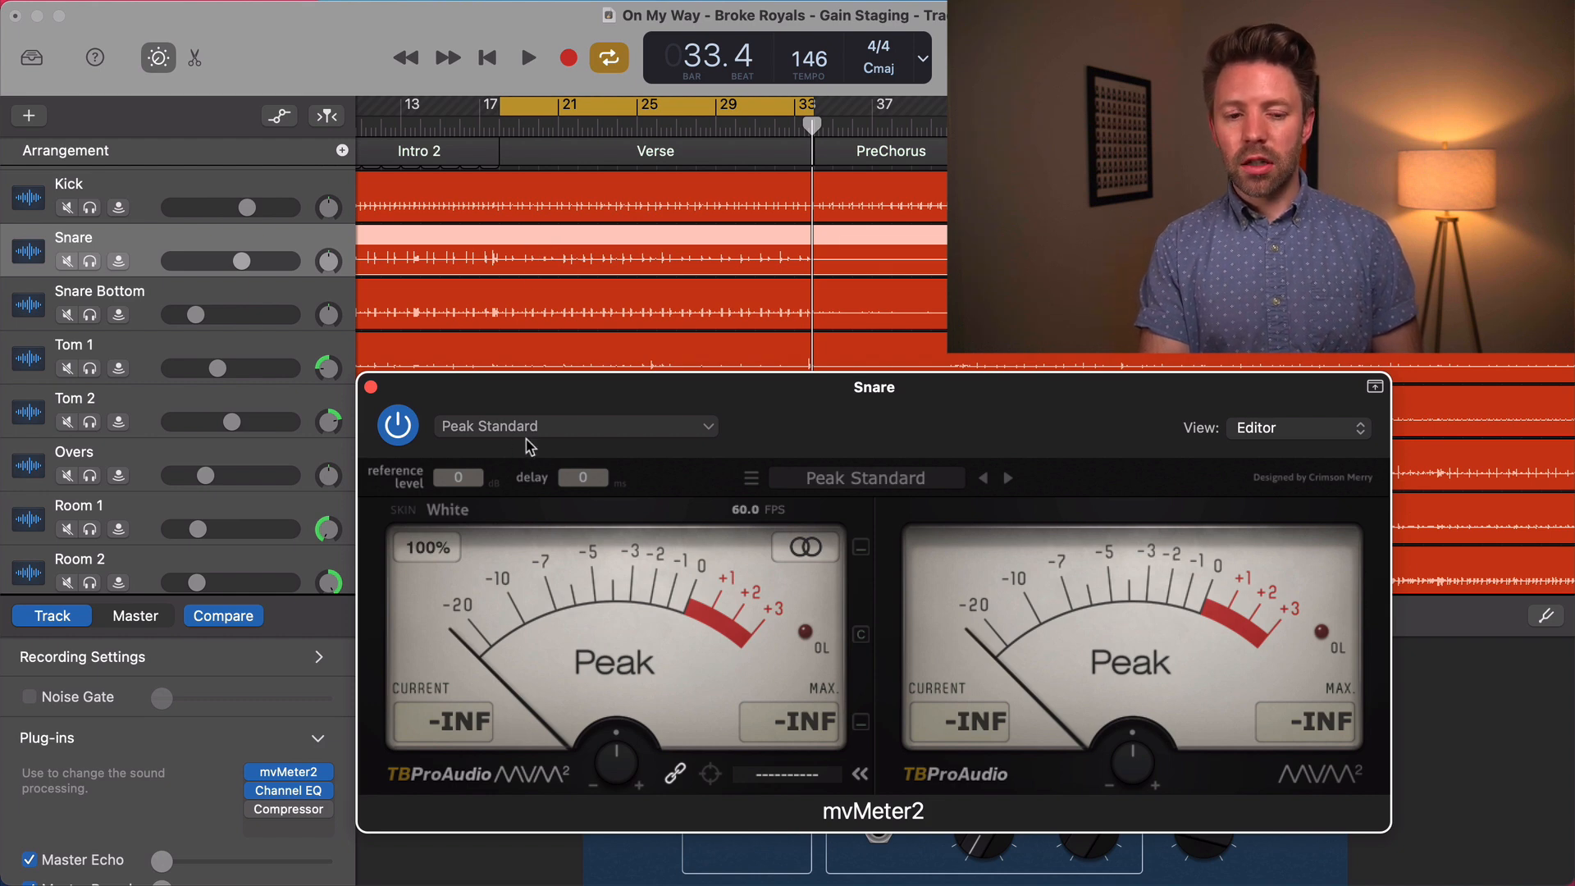
pyautogui.press('space')
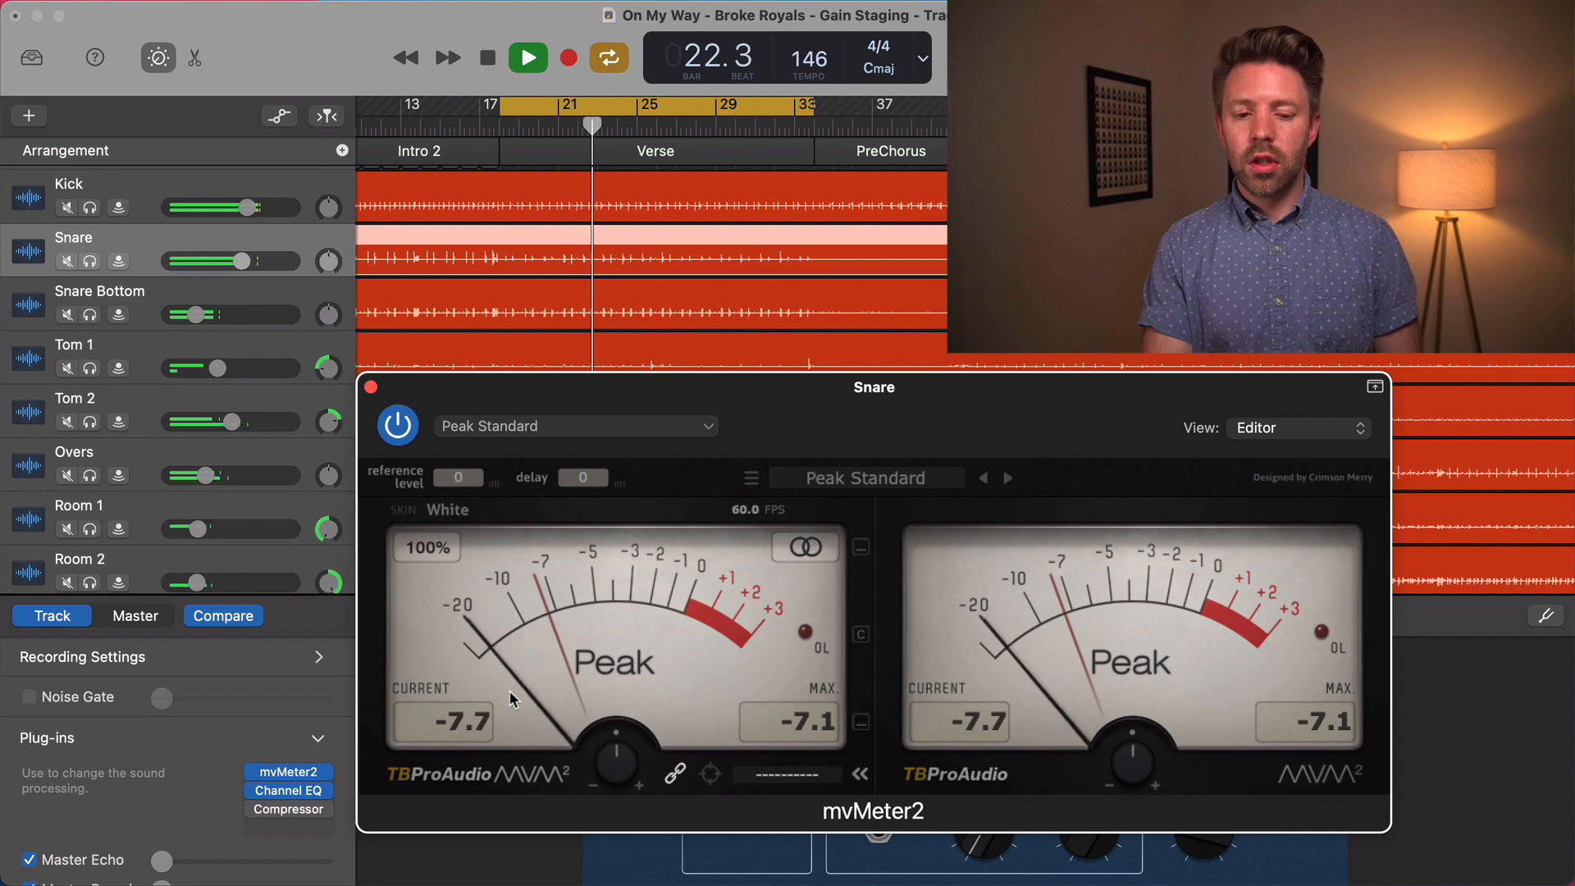
pyautogui.press('space')
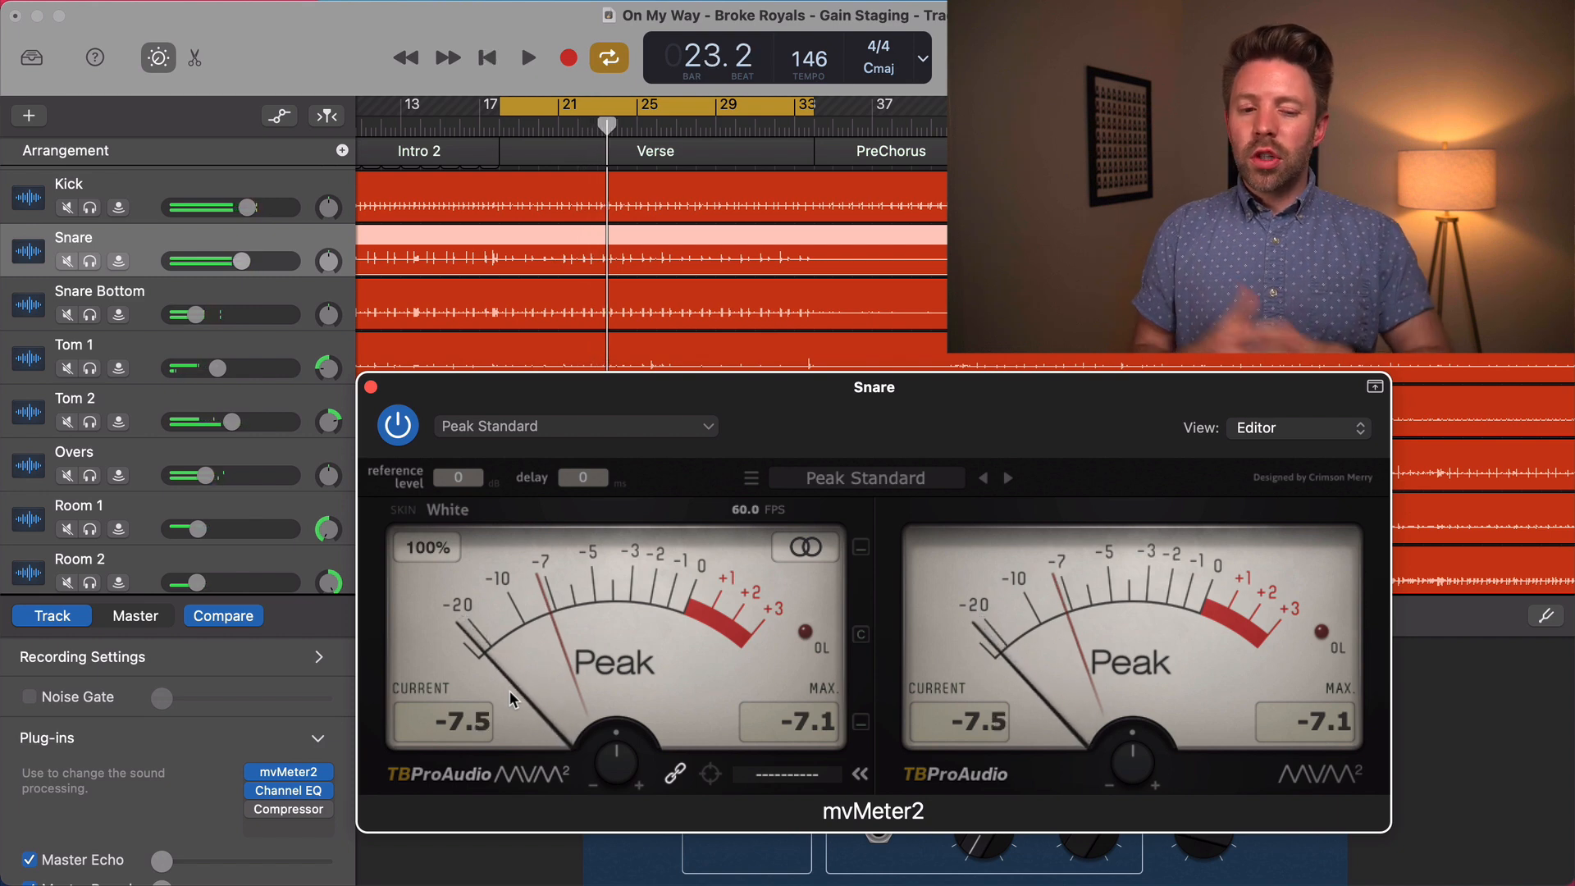